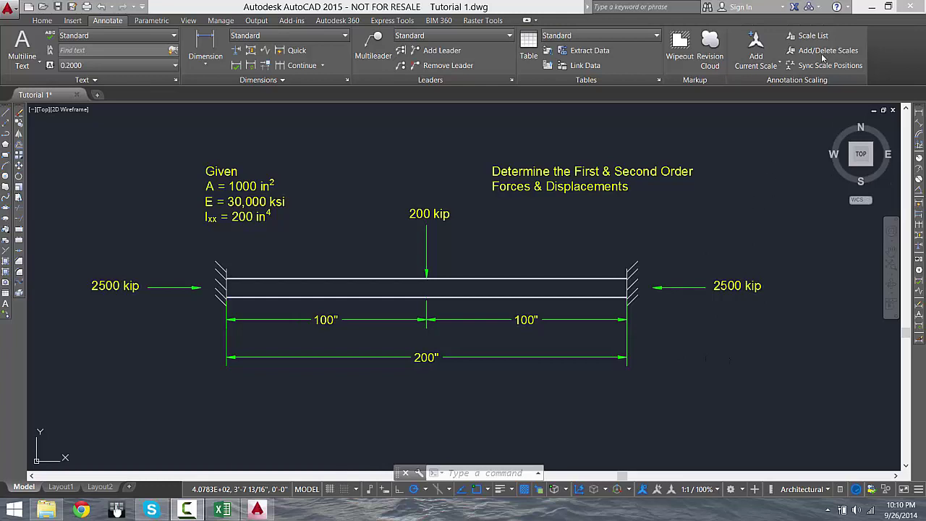
# Search the computer for "robot" and launch Robot Structural Analysis Professional 2015.
pyautogui.moveTo(922, 4)
pyautogui.click(909, 184)
pyautogui.write('ro')
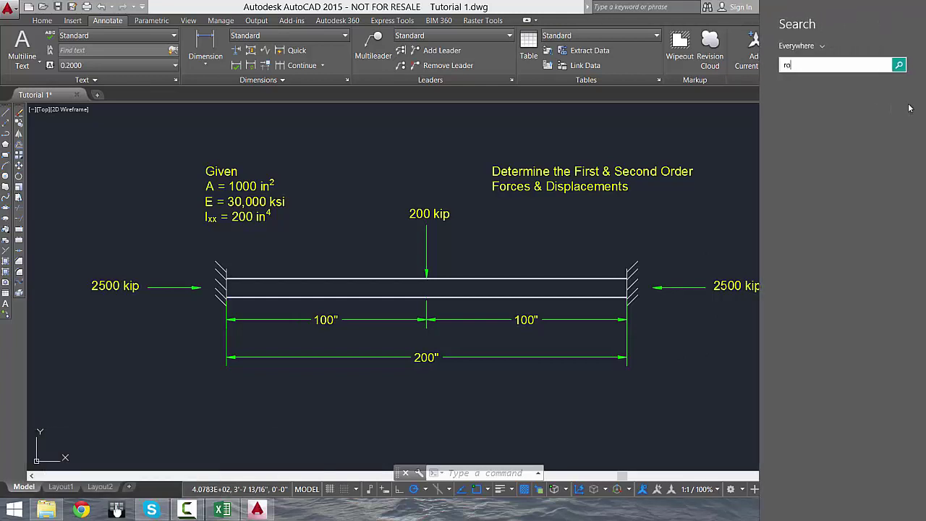
pyautogui.write('bot')
pyautogui.press('Return')
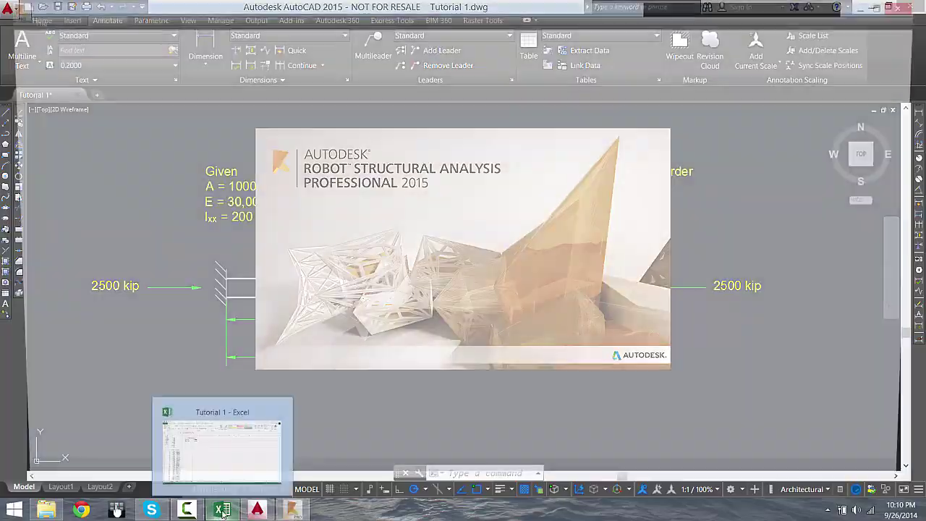
# Switch to the Tutorial 1 workbook in Excel and examine the given load, length and stiffness values, the first- and second-order results and deflection formulas.
pyautogui.click(222, 510)
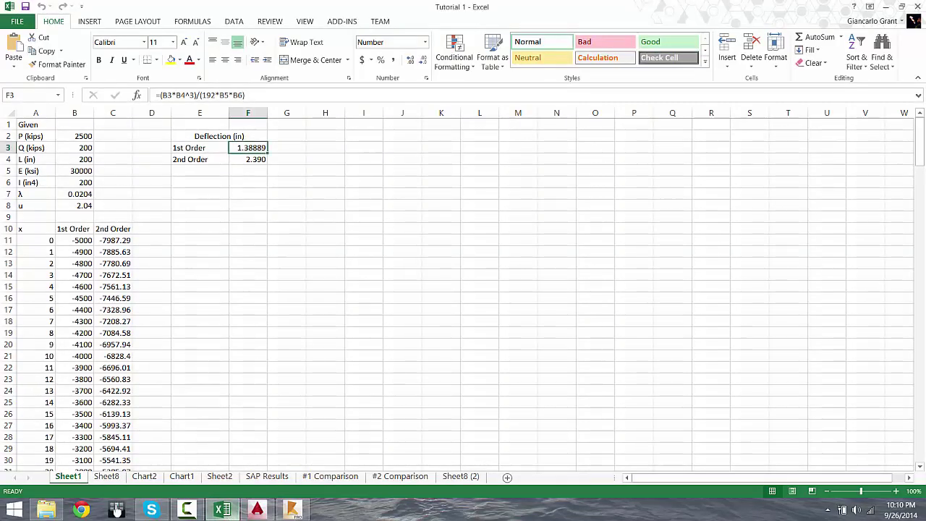
pyautogui.click(83, 136)
pyautogui.click(83, 148)
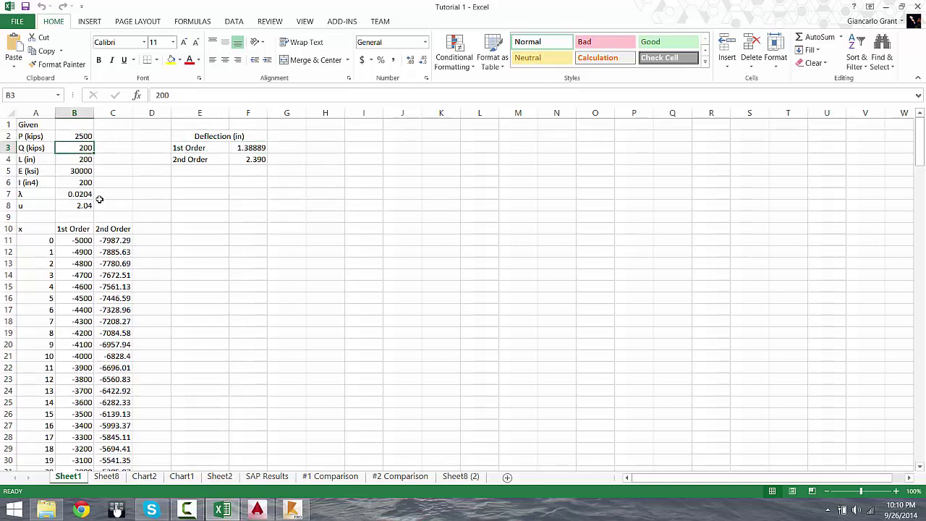
pyautogui.click(85, 160)
pyautogui.click(81, 172)
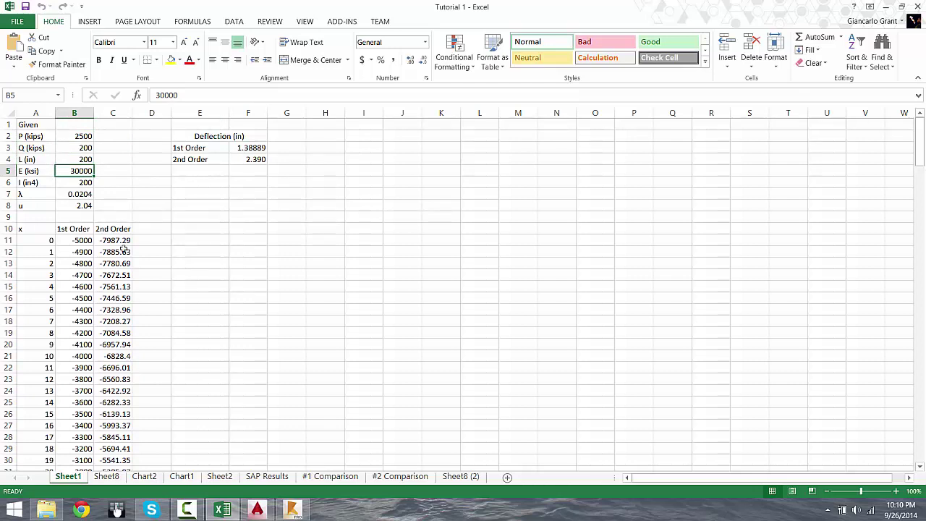
pyautogui.click(81, 240)
pyautogui.click(107, 240)
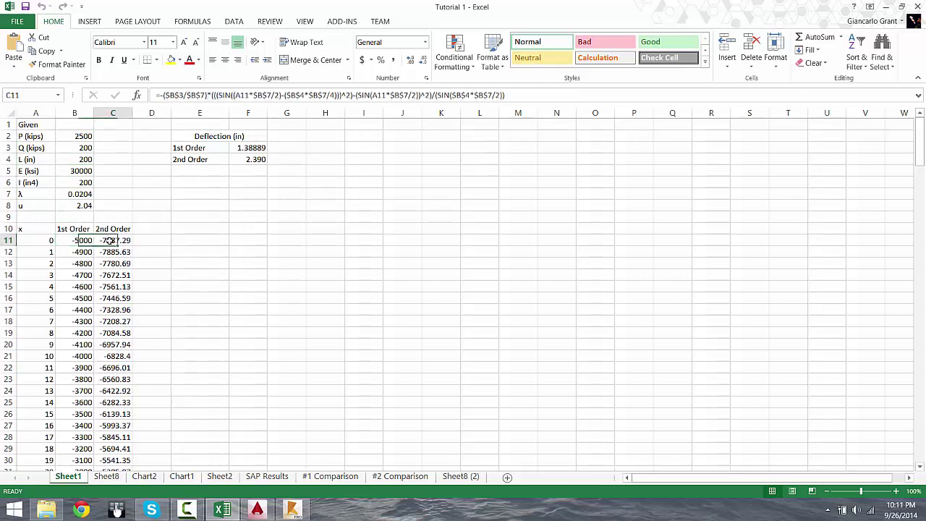
pyautogui.click(264, 148)
pyautogui.click(254, 159)
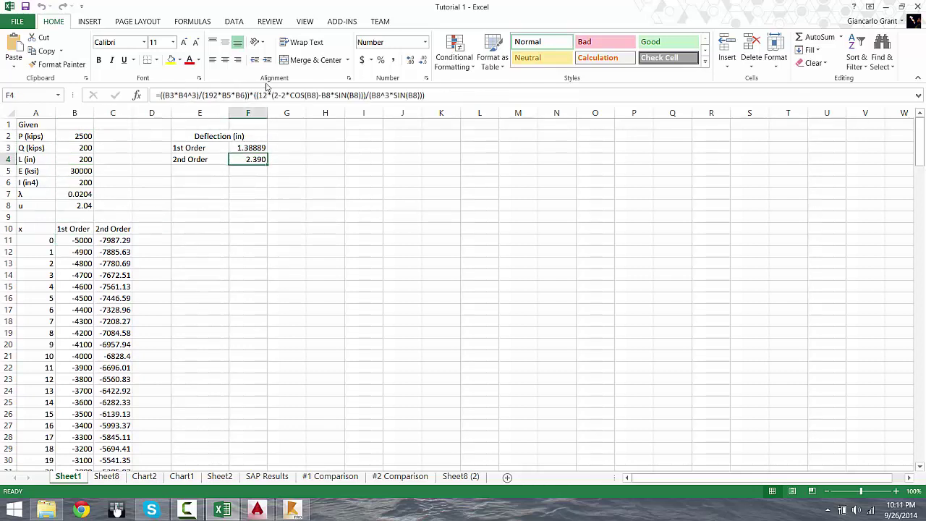
# Reduce the 1st Order deflection in cell F3 to three decimal places and minimize the workbook.
pyautogui.click(257, 148)
pyautogui.click(423, 60)
pyautogui.click(423, 60)
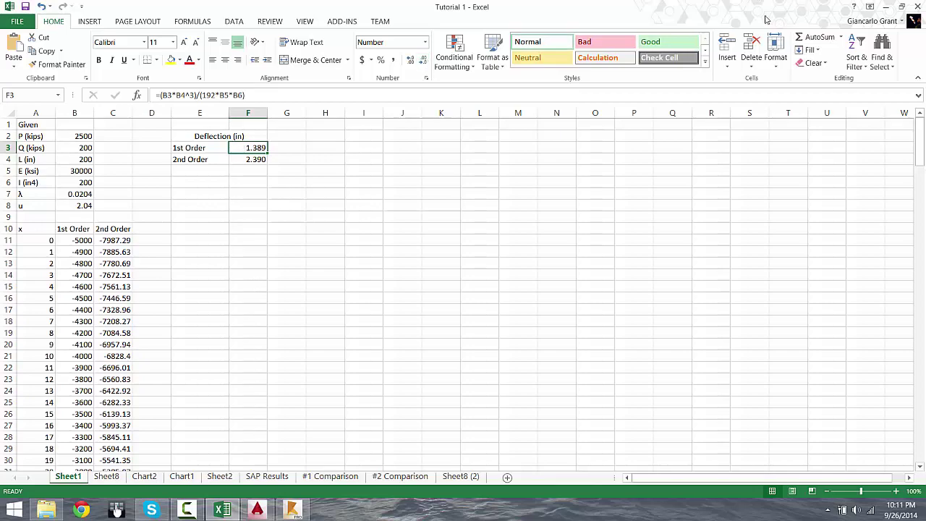
pyautogui.click(886, 7)
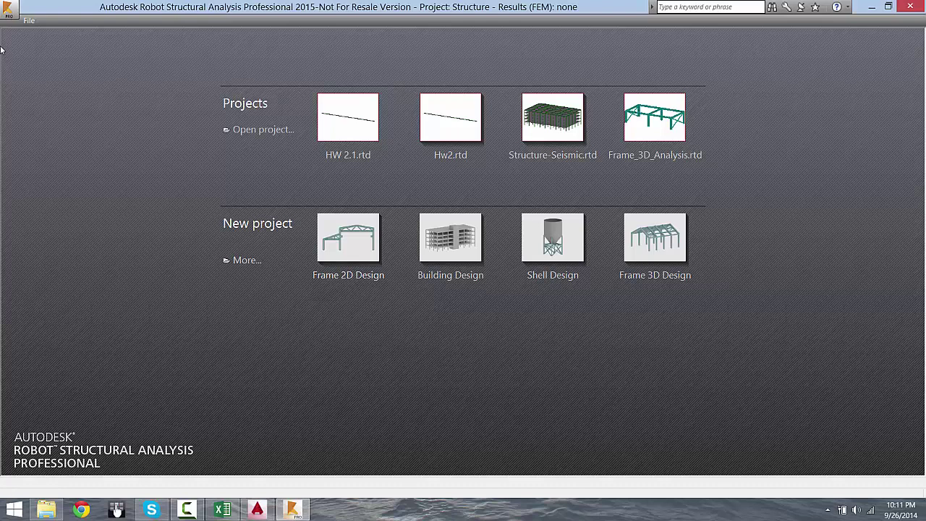
# Create a new Frame 2D Design project in Robot Structural Analysis and dismiss the startup tip.
pyautogui.click(30, 20)
pyautogui.click(44, 34)
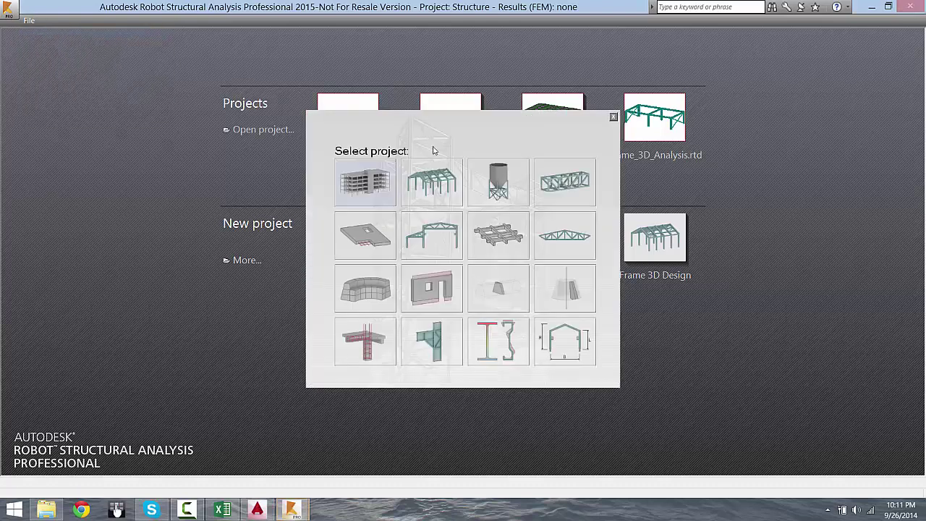
pyautogui.click(436, 240)
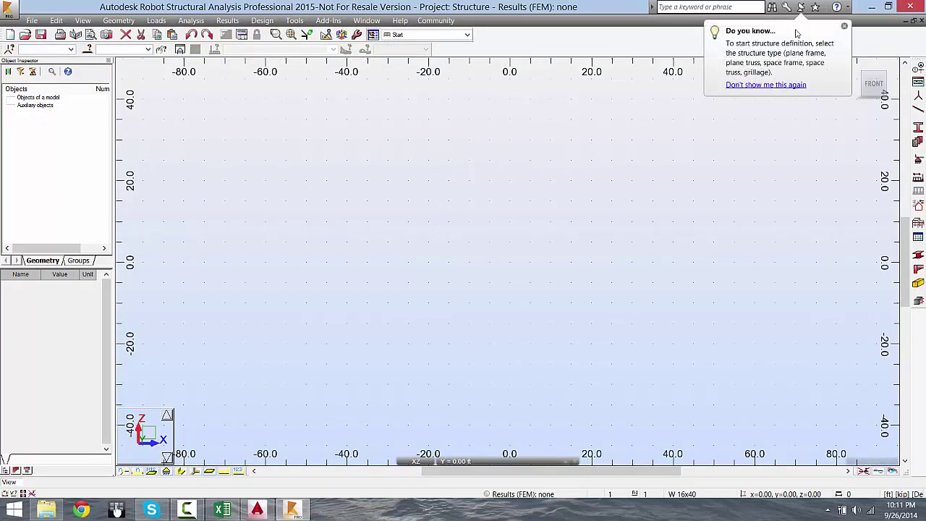
pyautogui.click(844, 27)
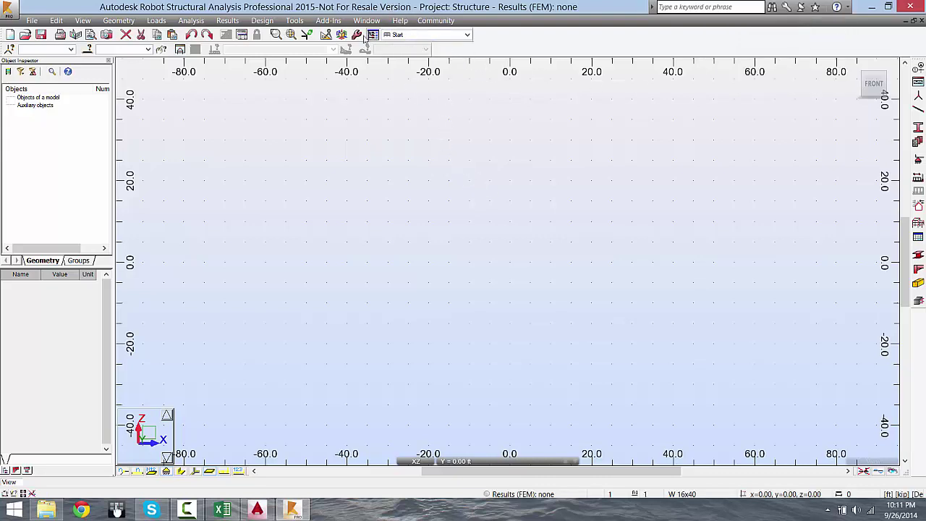
# Try the Eurocode regional settings in the program preferences, return them to United States and accept.
pyautogui.click(295, 20)
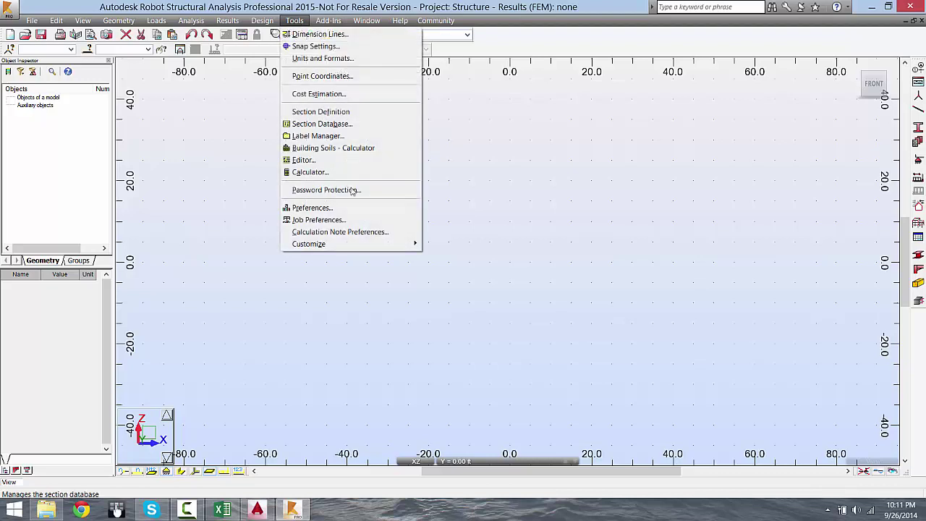
pyautogui.click(344, 210)
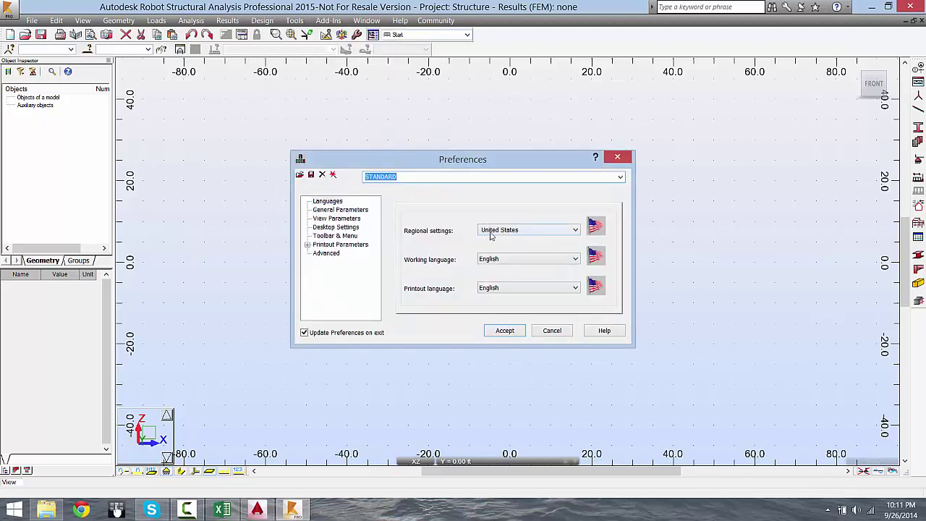
pyautogui.click(575, 231)
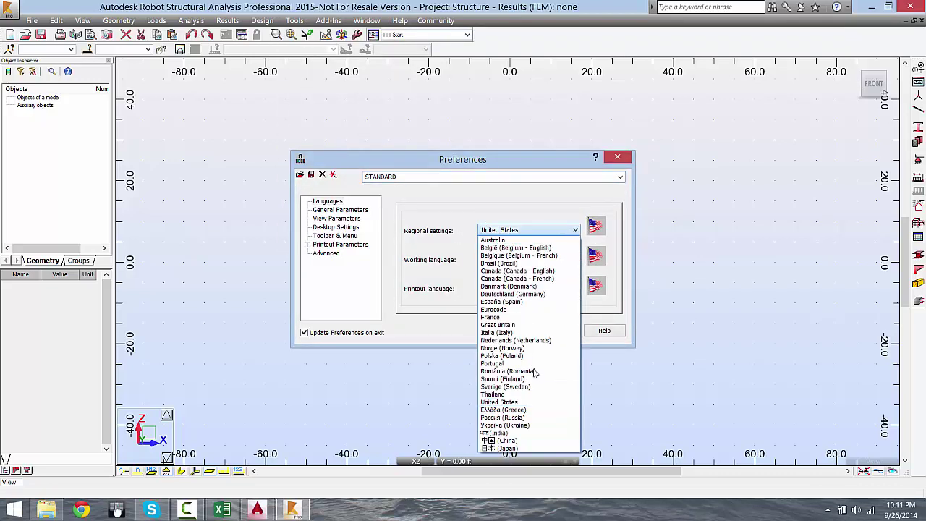
pyautogui.click(499, 309)
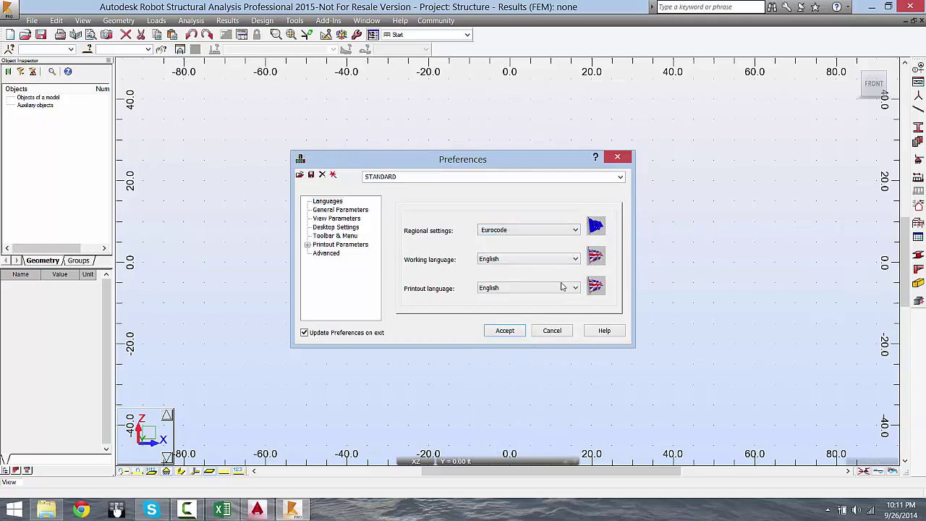
pyautogui.click(576, 230)
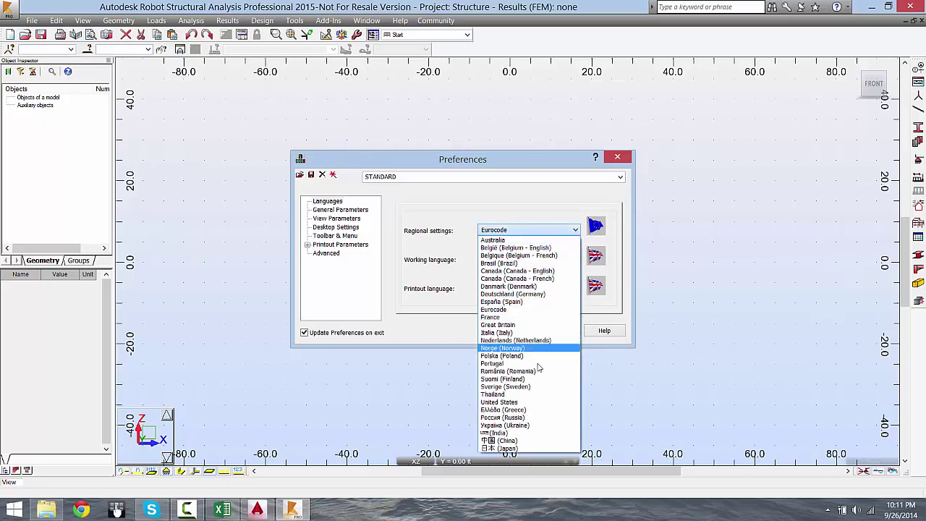
pyautogui.click(495, 402)
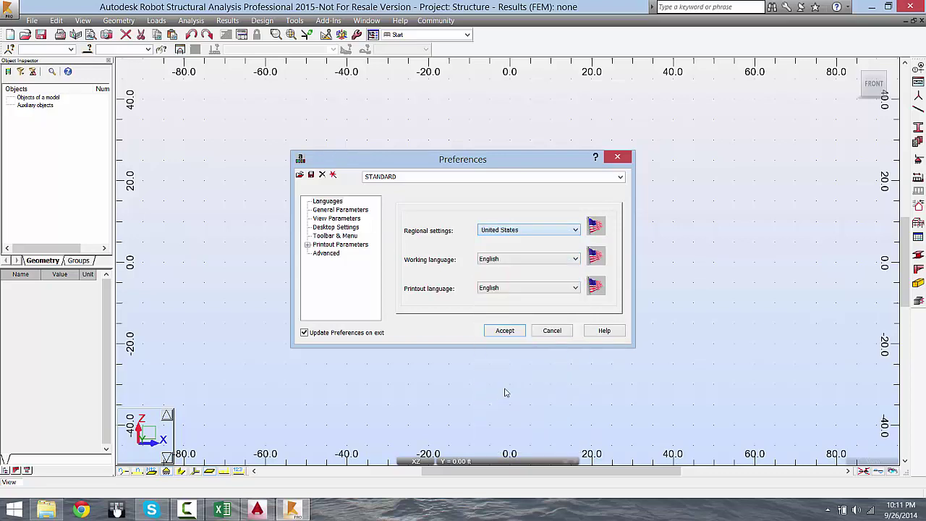
pyautogui.click(505, 330)
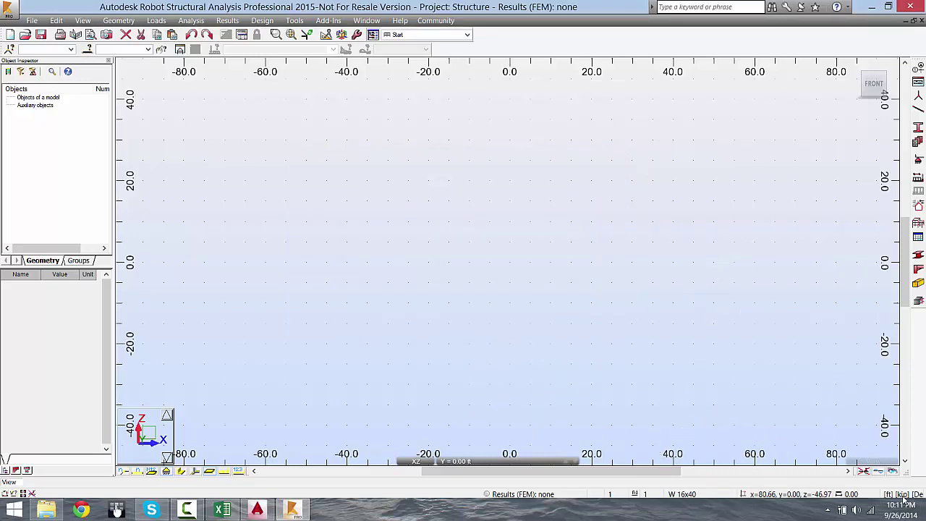
# Switch to the AutoCAD drawing to check the beam's dimensions and loads, and return to Robot Structural Analysis.
pyautogui.moveTo(903, 498)
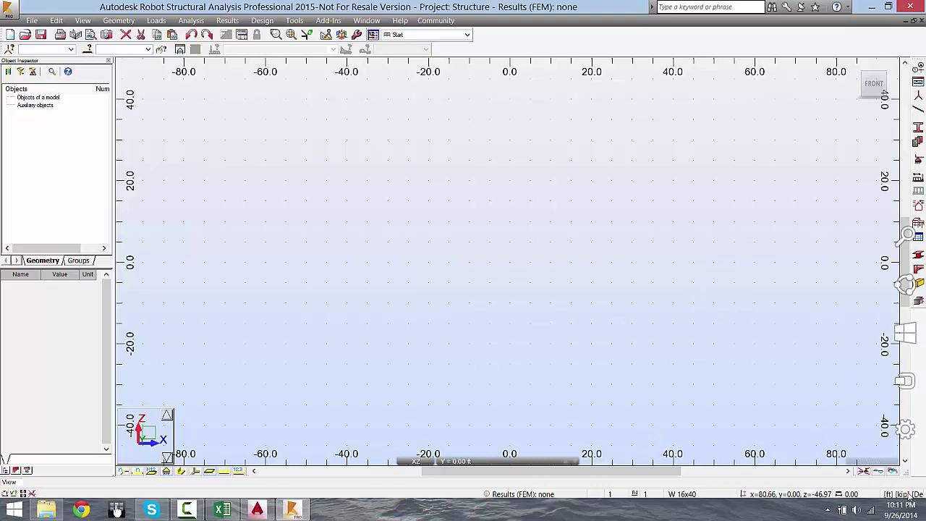
pyautogui.click(246, 513)
pyautogui.press('F12')
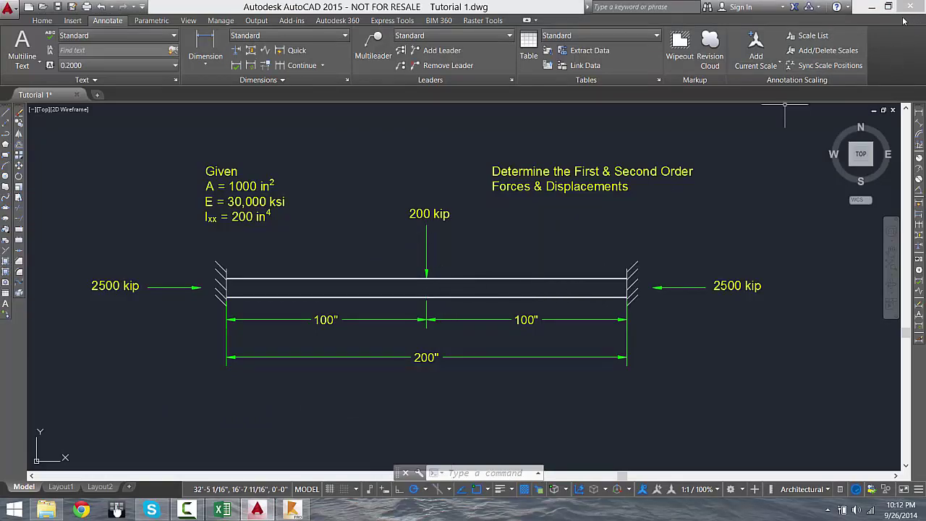
pyautogui.click(871, 6)
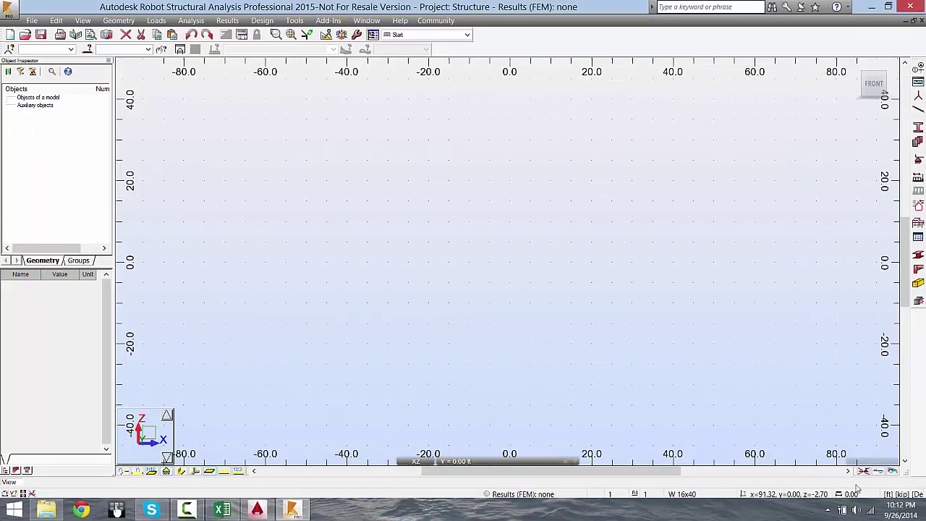
# Open the job preferences for units and set the structure dimensions to inches.
pyautogui.click(890, 495)
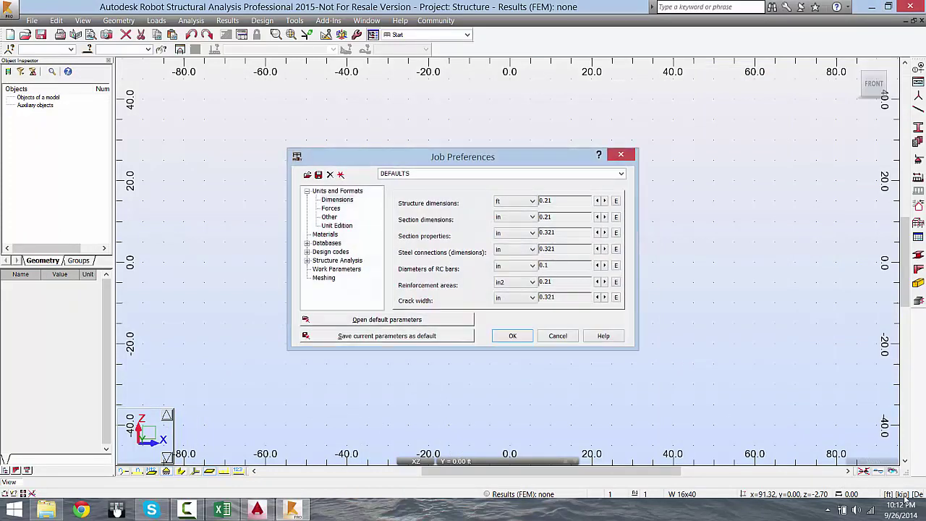
pyautogui.click(532, 204)
pyautogui.click(518, 221)
# Set the moment unit to kip^in in the force units and accept the job preferences.
pyautogui.click(330, 208)
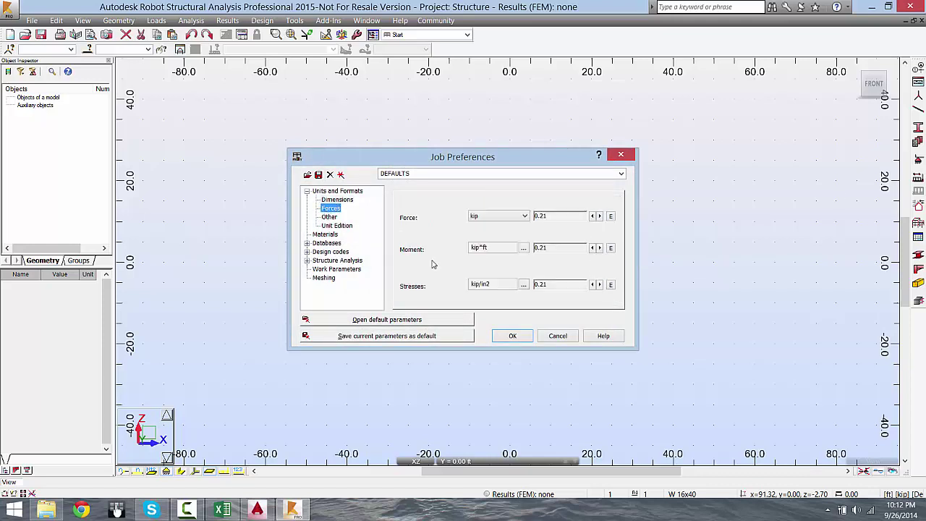
pyautogui.click(523, 248)
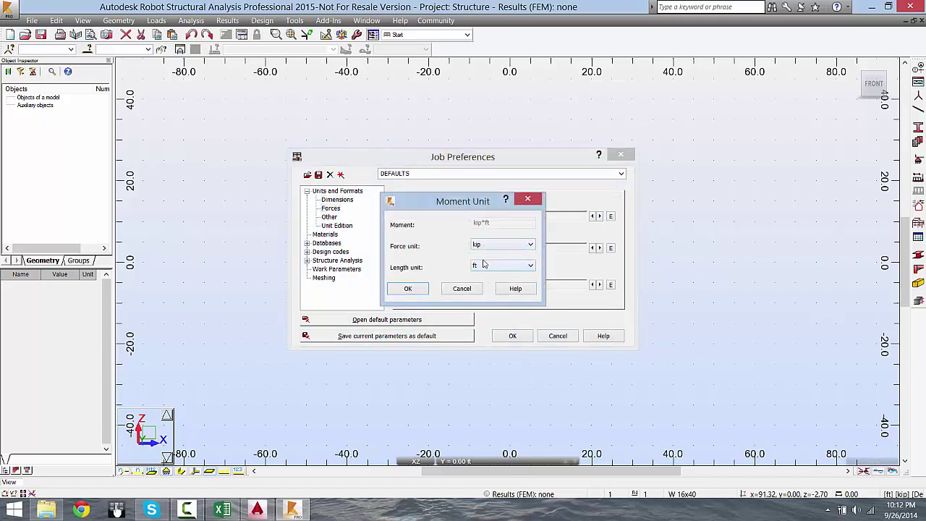
pyautogui.click(500, 266)
pyautogui.click(492, 285)
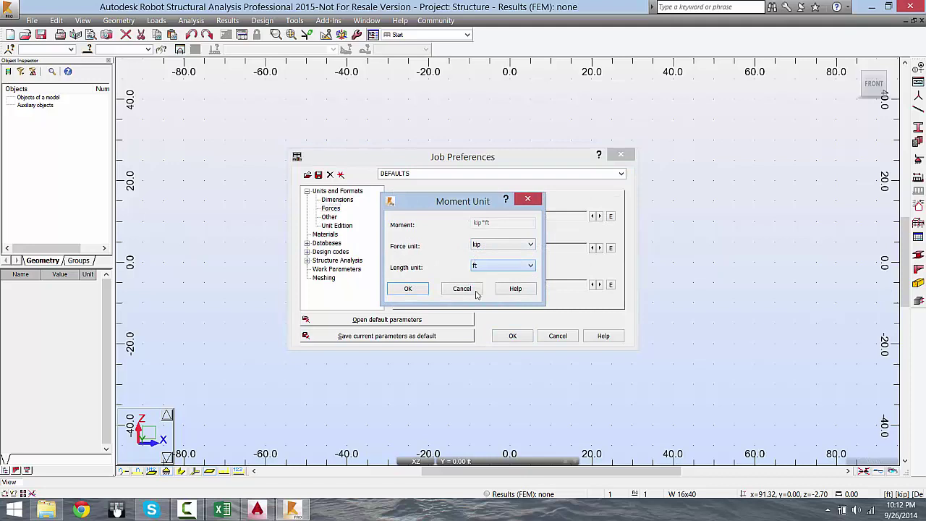
pyautogui.click(407, 288)
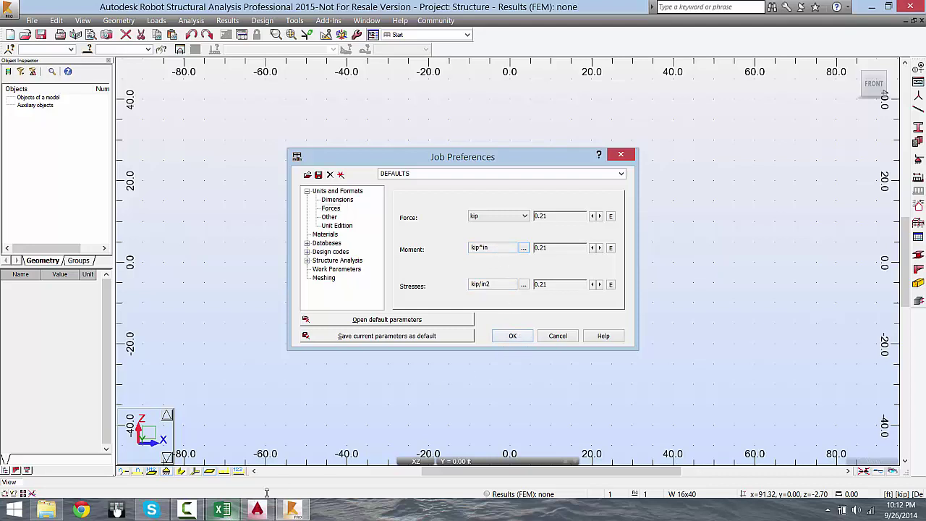
pyautogui.click(513, 337)
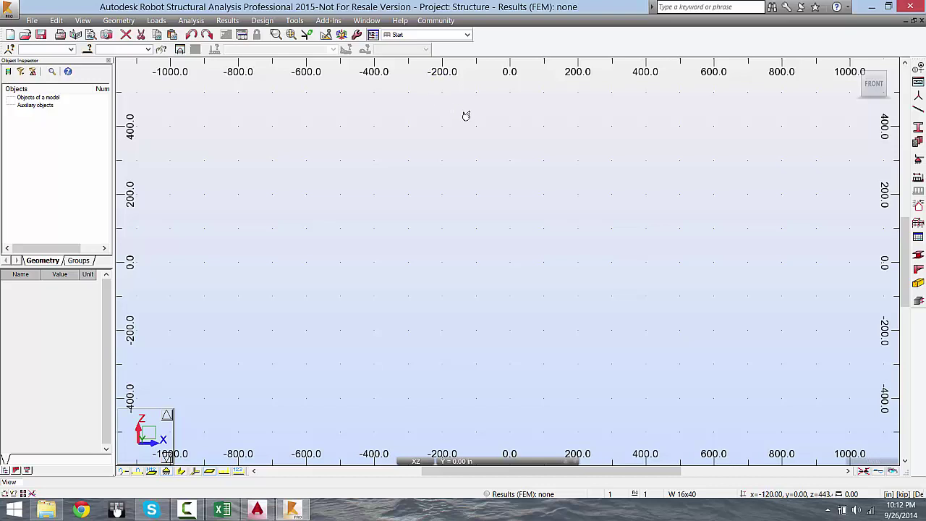
# Start defining the Cartesian structural axes and add a Z axis at position 0.00.
pyautogui.moveTo(455, 67); pyautogui.dragTo(412, 79, button='middle')
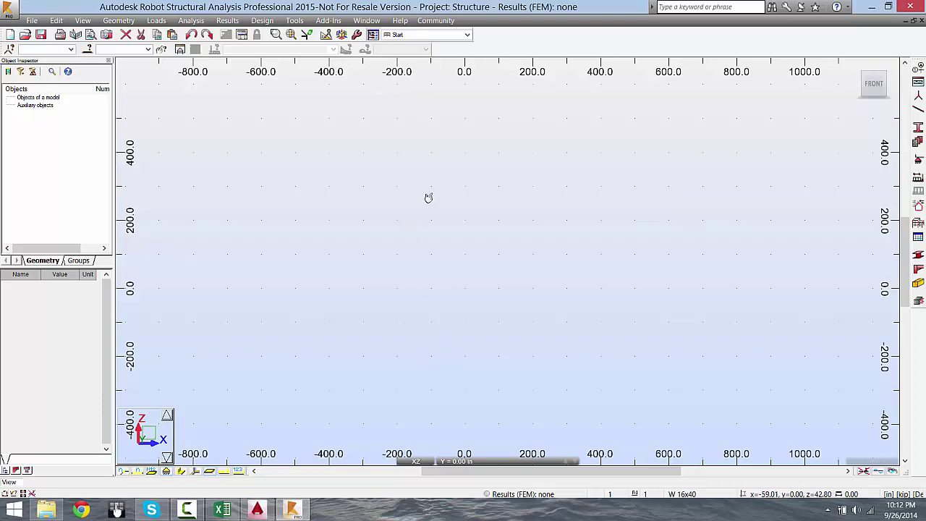
pyautogui.moveTo(449, 196); pyautogui.dragTo(497, 217, button='middle')
pyautogui.click(918, 67)
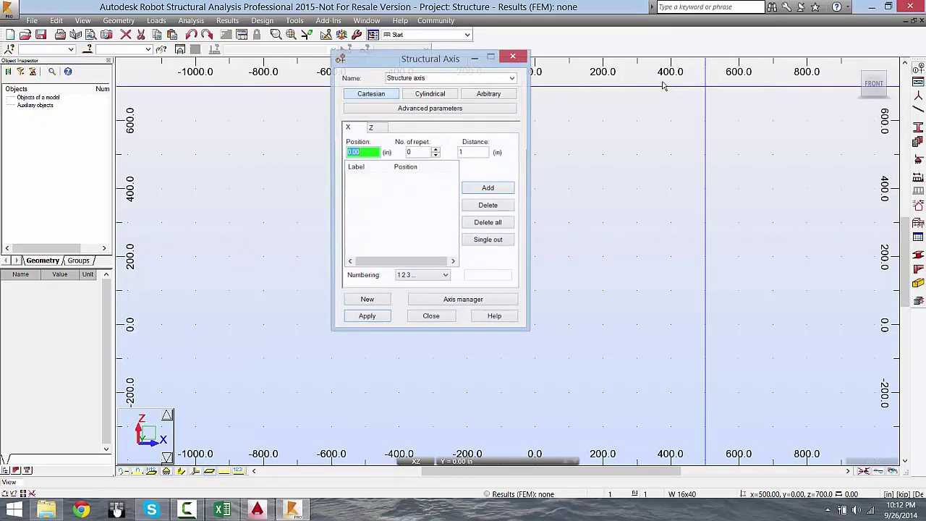
pyautogui.click(375, 128)
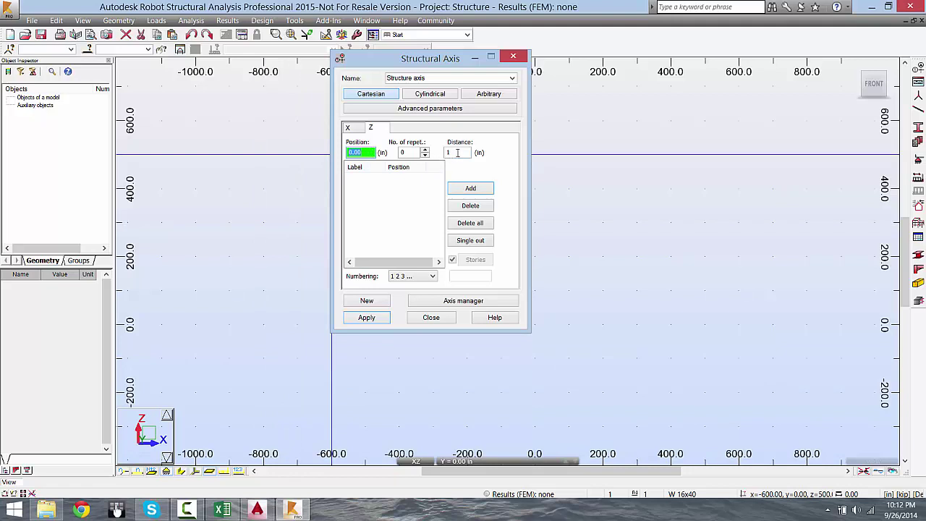
pyautogui.click(469, 190)
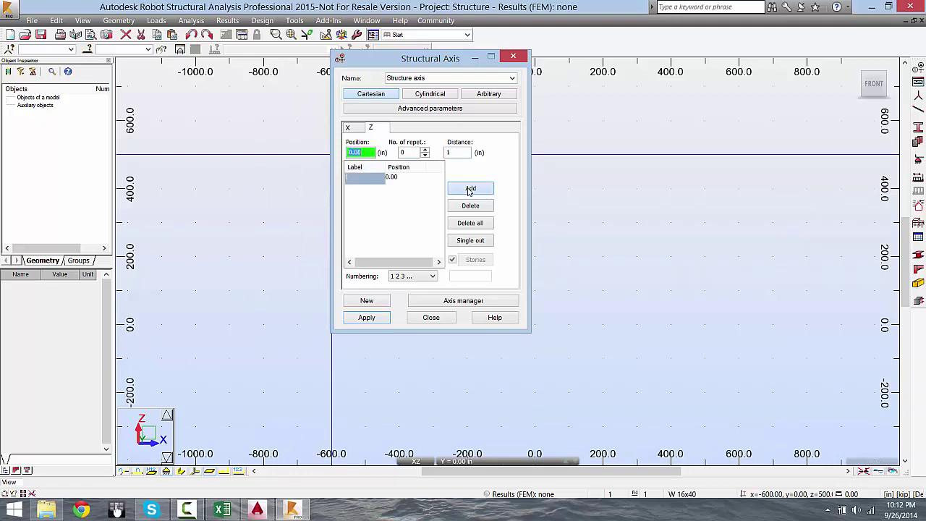
# Start the X axes at position 0.00 with one repetition.
pyautogui.click(359, 128)
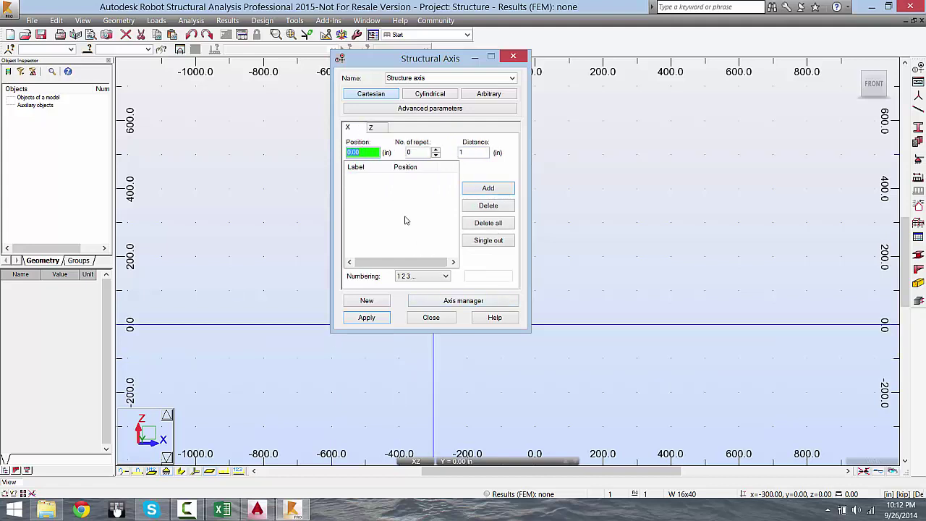
pyautogui.click(422, 152)
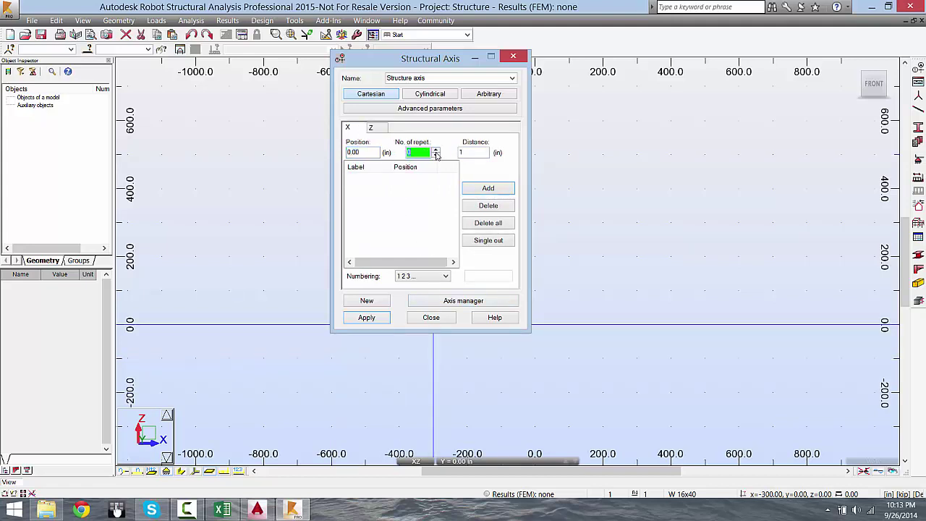
pyautogui.click(475, 152)
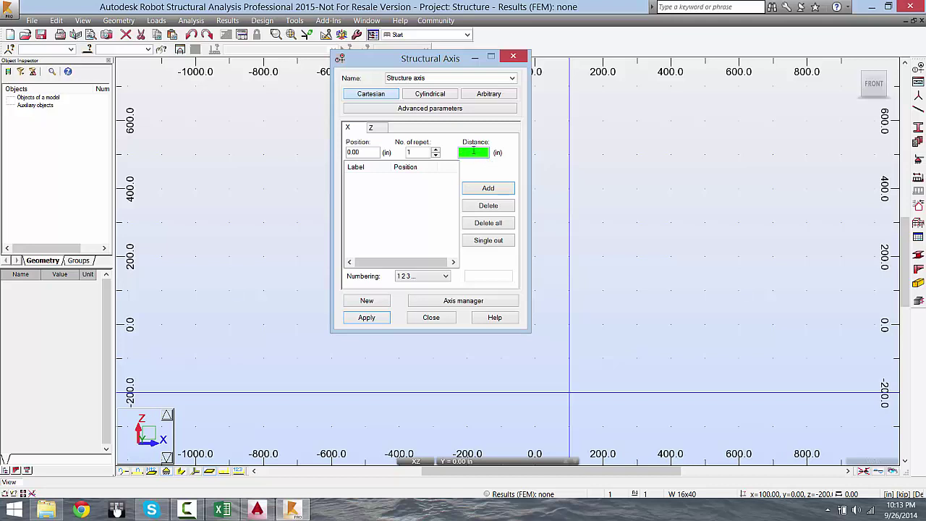
# Calculate 200 ÷ 12 with the built-in calculator and insert the result as the X axis distance.
pyautogui.doubleClick(474, 151)
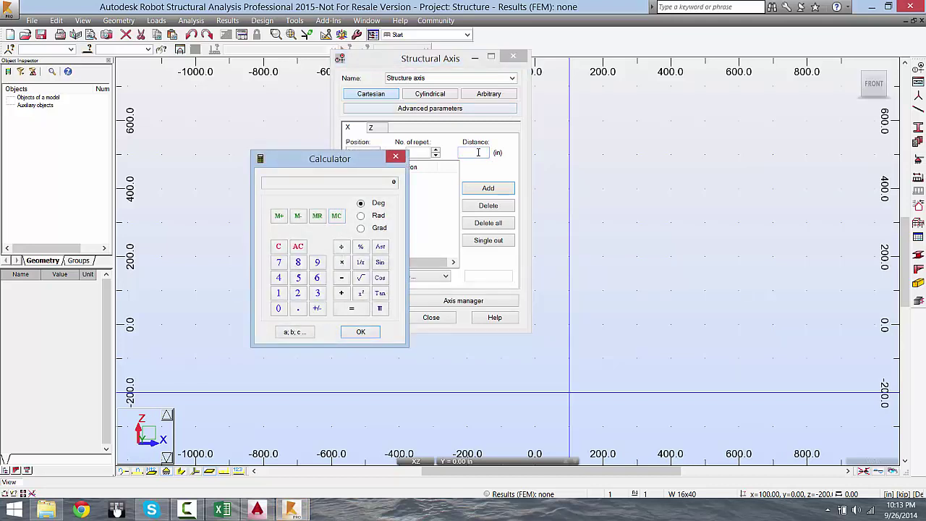
pyautogui.click(297, 294)
pyautogui.click(341, 247)
pyautogui.click(277, 293)
pyautogui.click(297, 293)
pyautogui.click(353, 311)
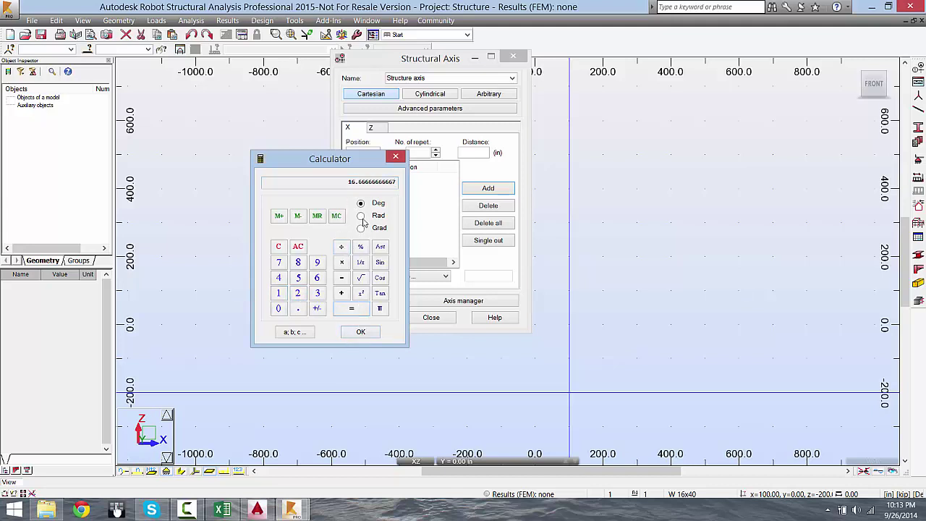
pyautogui.click(368, 337)
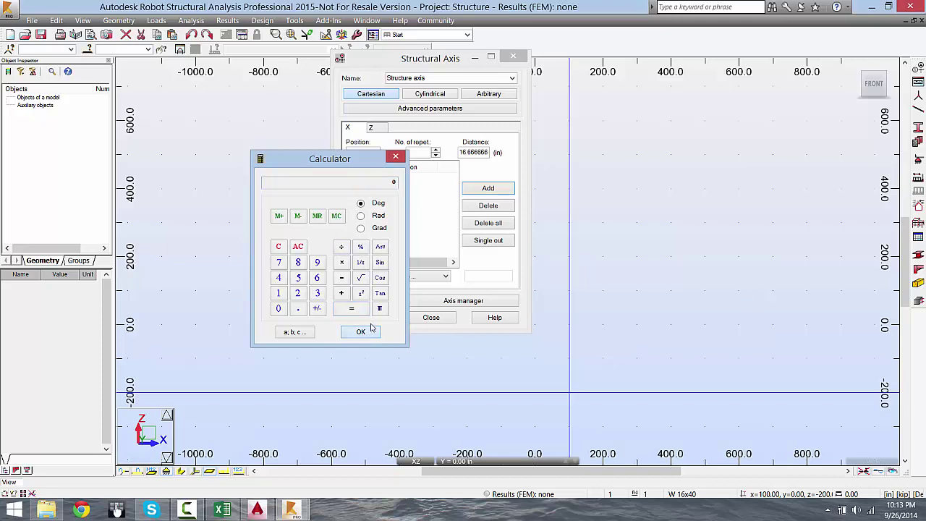
pyautogui.click(396, 159)
pyautogui.doubleClick(475, 154)
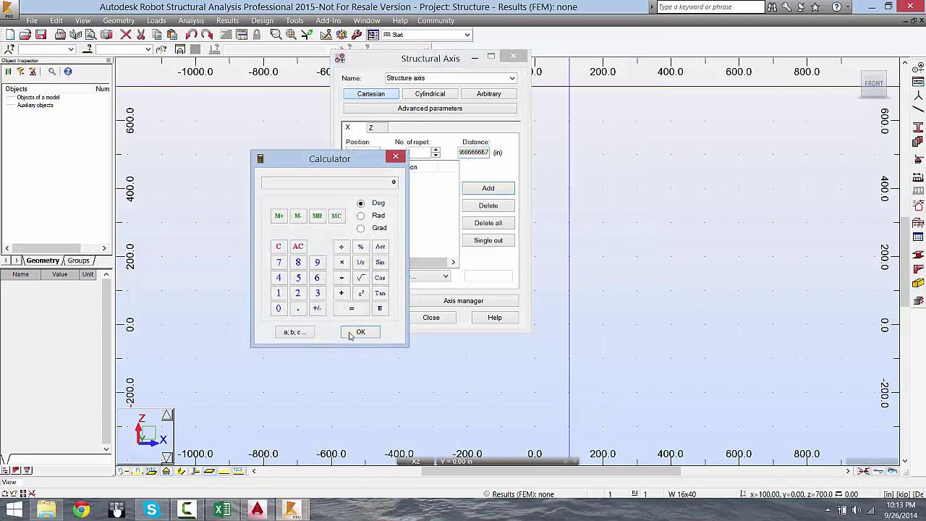
pyautogui.click(350, 333)
# Set the X axis distance to 200 in and add the X axes.
pyautogui.click(483, 152)
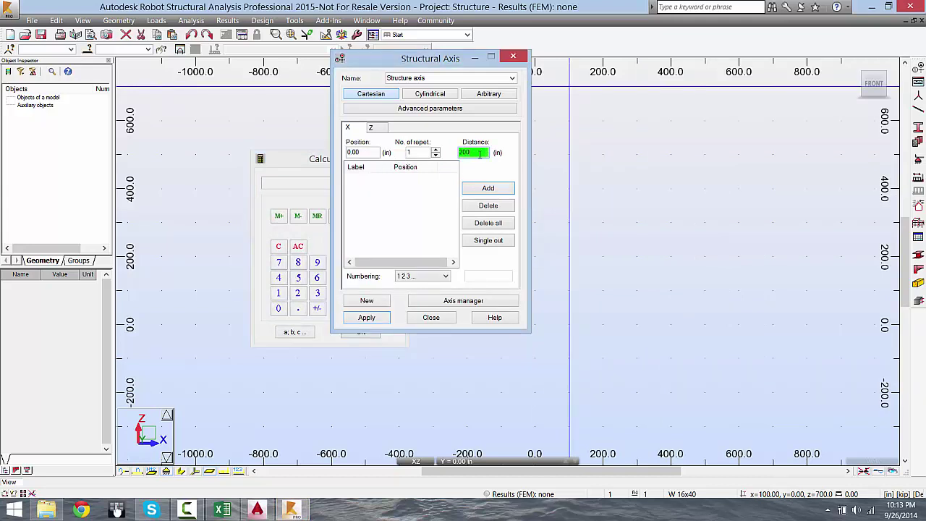
pyautogui.click(489, 189)
# Set the Z axis numbering to A B C, apply the structural axes, and close the axis definition and calculator.
pyautogui.click(383, 128)
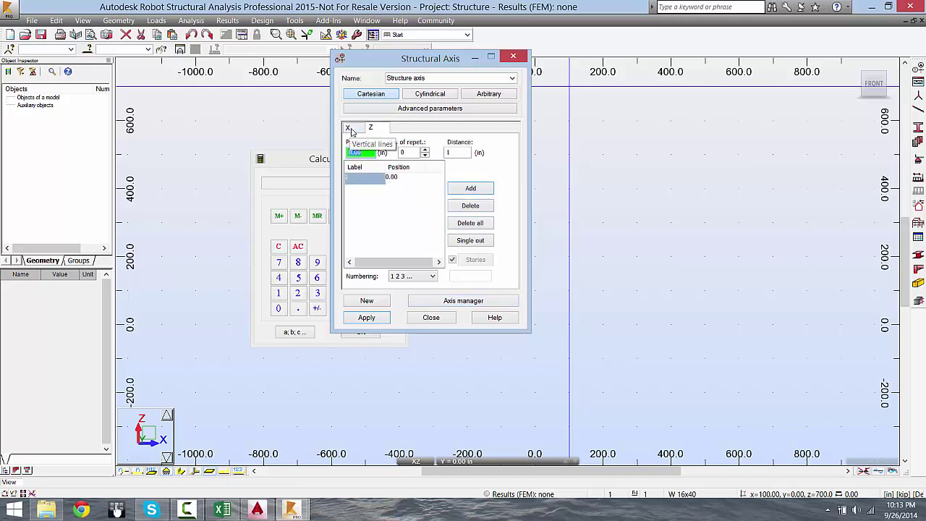
pyautogui.click(430, 277)
pyautogui.click(409, 293)
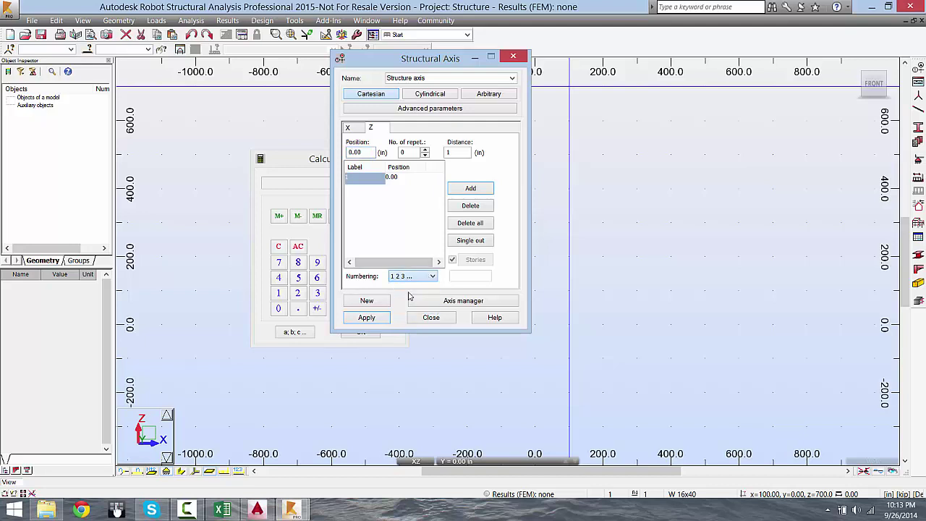
pyautogui.click(367, 317)
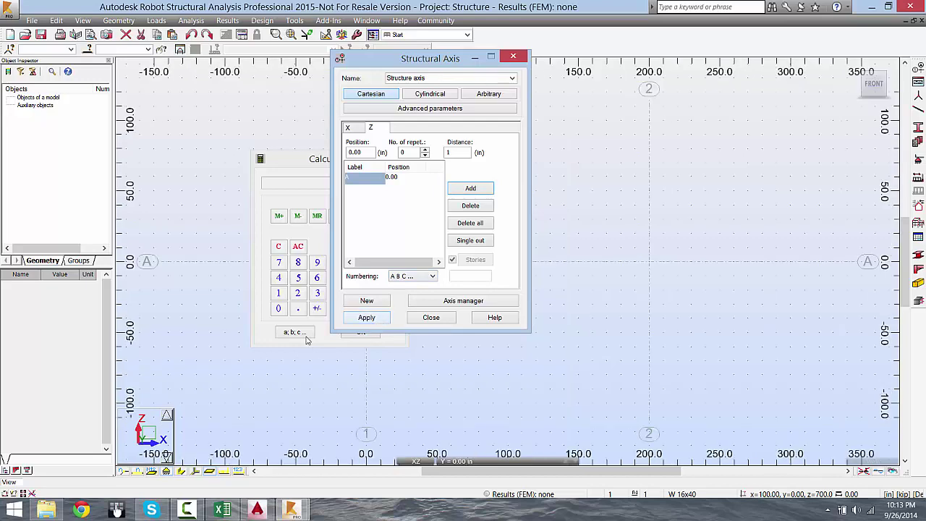
pyautogui.click(431, 317)
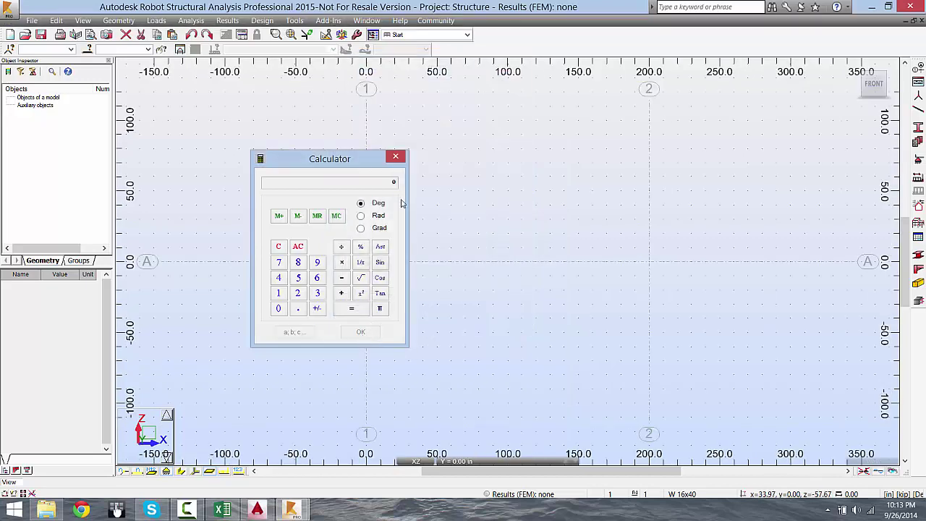
pyautogui.click(396, 156)
pyautogui.moveTo(494, 277)
pyautogui.mouseDown(button='middle')
pyautogui.moveTo(431, 297)
pyautogui.moveTo(426, 267)
pyautogui.mouseUp(button='middle')
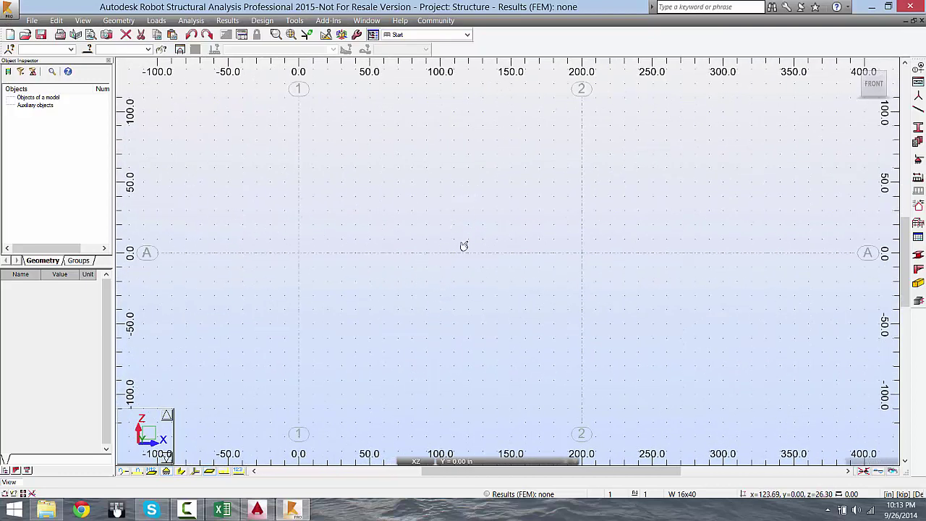
# Open the job preferences' material definition for other materials with the Tutorial1 material selected.
pyautogui.click(294, 20)
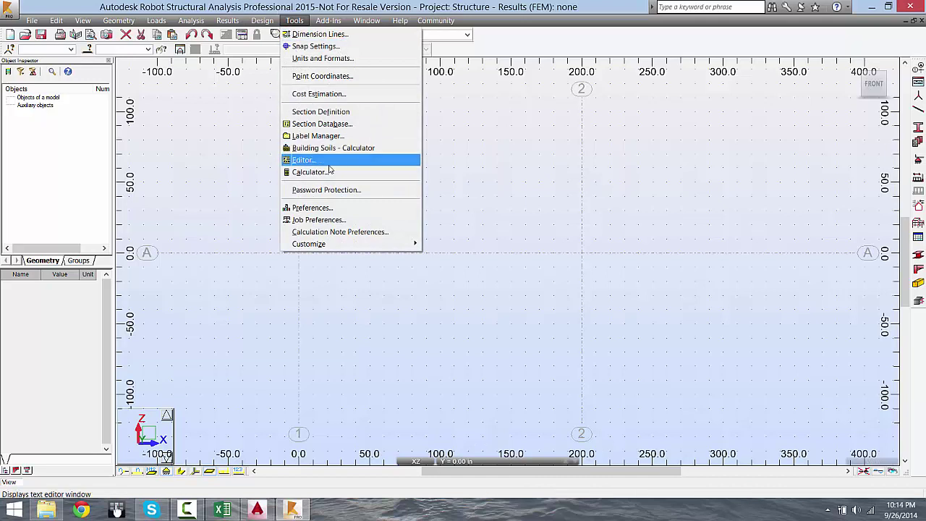
pyautogui.click(317, 222)
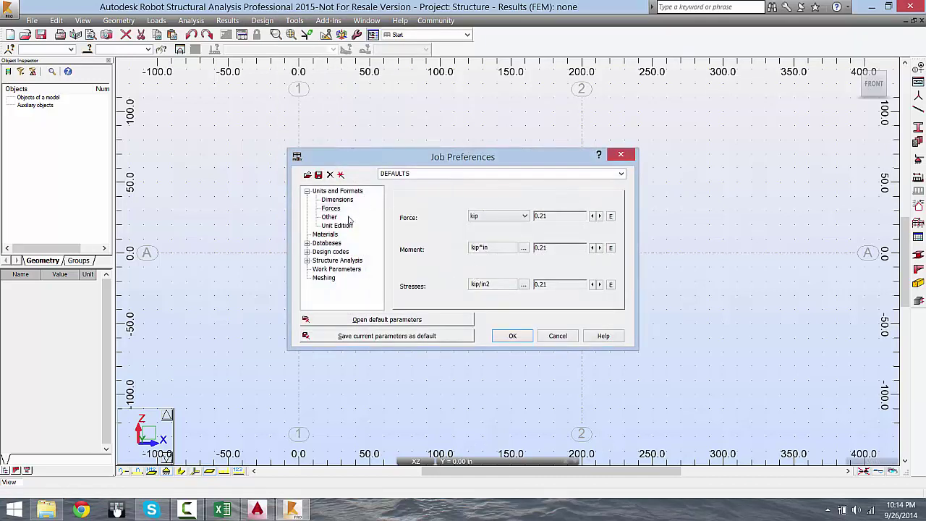
pyautogui.click(325, 234)
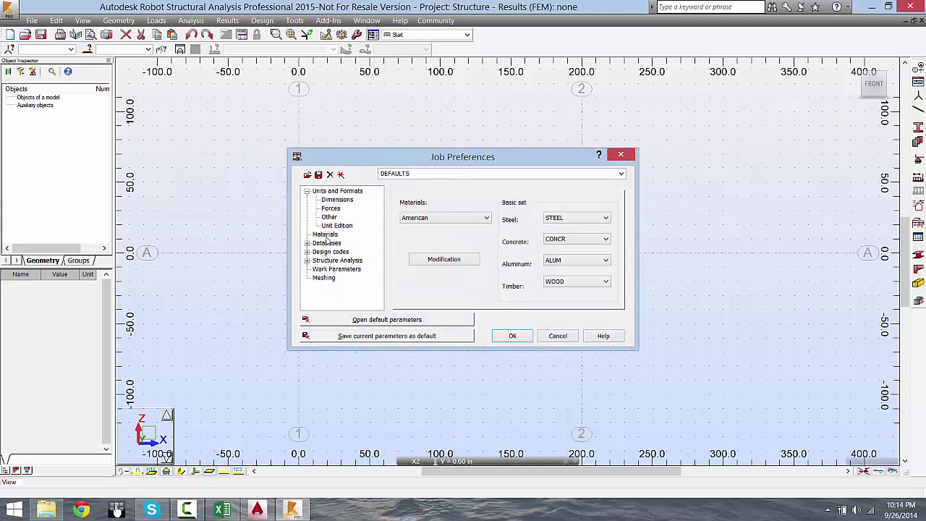
pyautogui.click(457, 263)
pyautogui.click(402, 164)
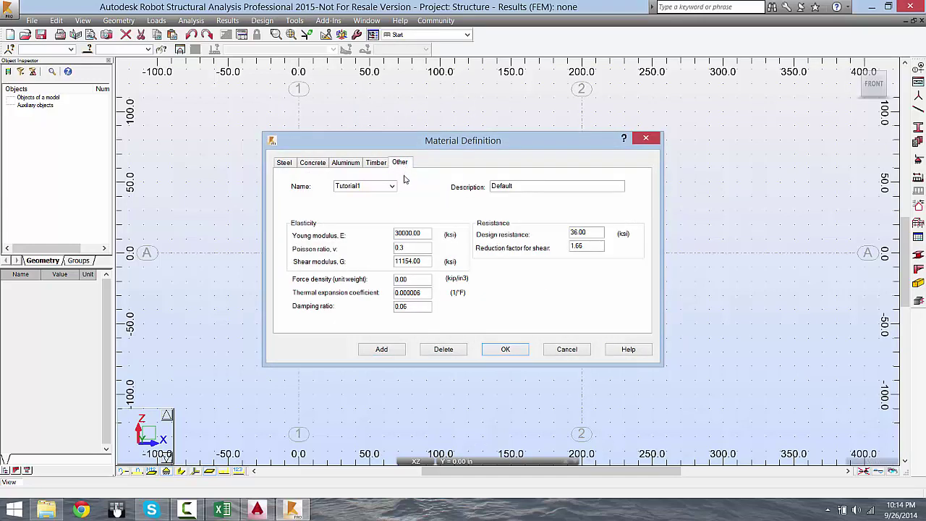
pyautogui.click(392, 187)
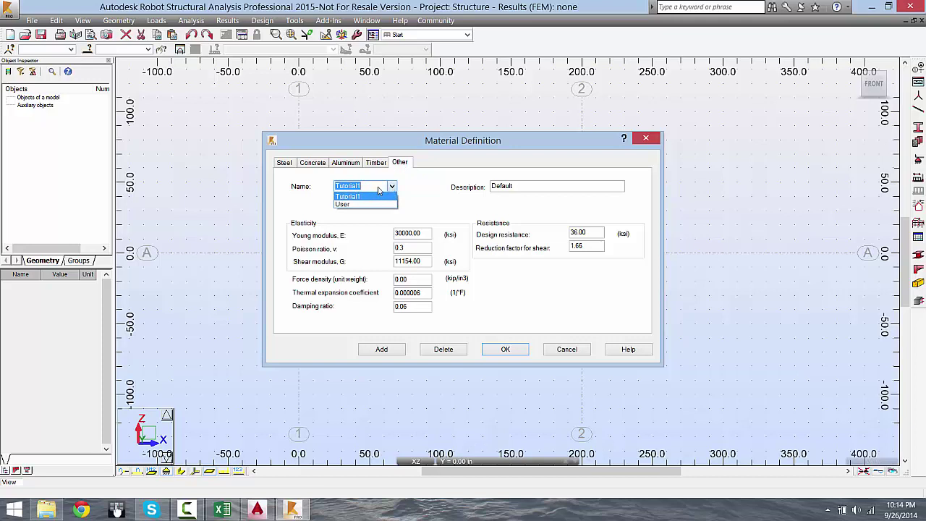
pyautogui.click(378, 189)
pyautogui.moveTo(377, 187); pyautogui.dragTo(266, 189)
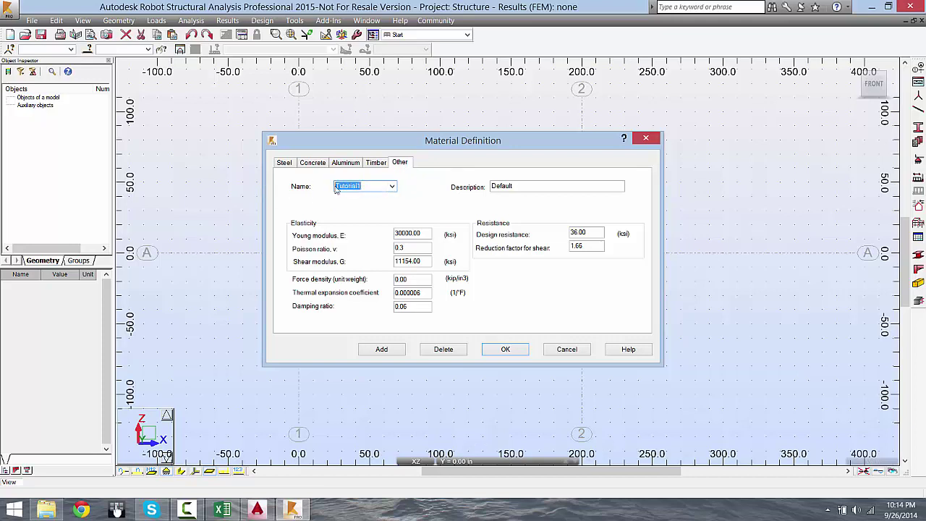
pyautogui.click(374, 188)
# Set the Tutorial1 material's Young modulus to 30000 ksi and accept the material definition and job preferences.
pyautogui.moveTo(427, 233); pyautogui.dragTo(354, 230)
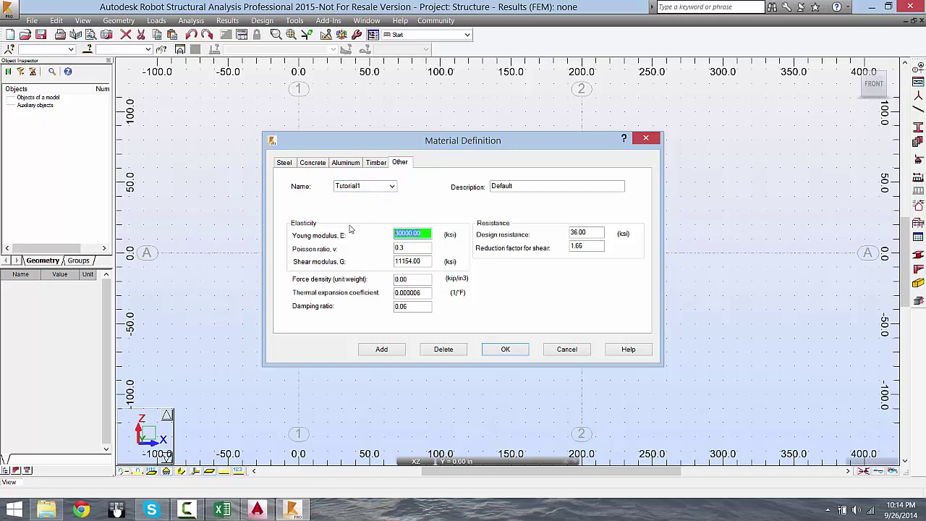
pyautogui.write('300')
pyautogui.click(415, 280)
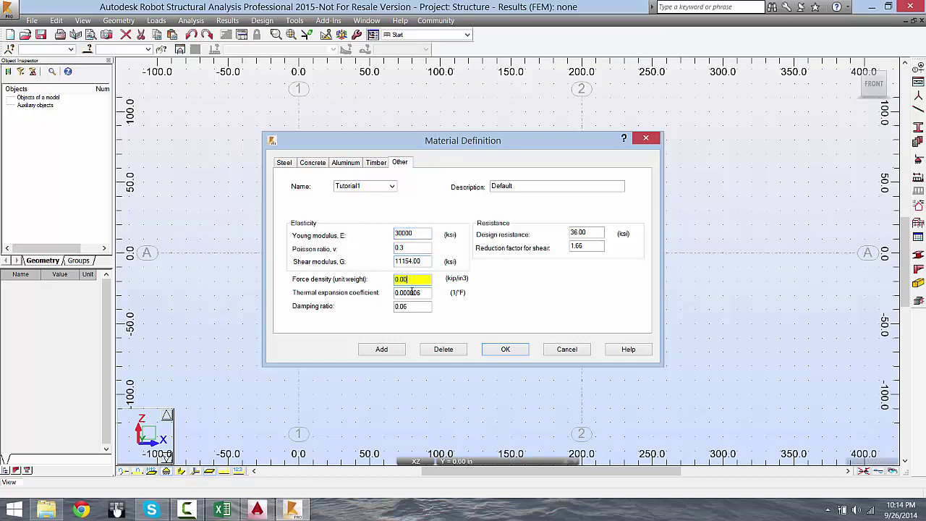
pyautogui.moveTo(416, 280); pyautogui.dragTo(329, 282)
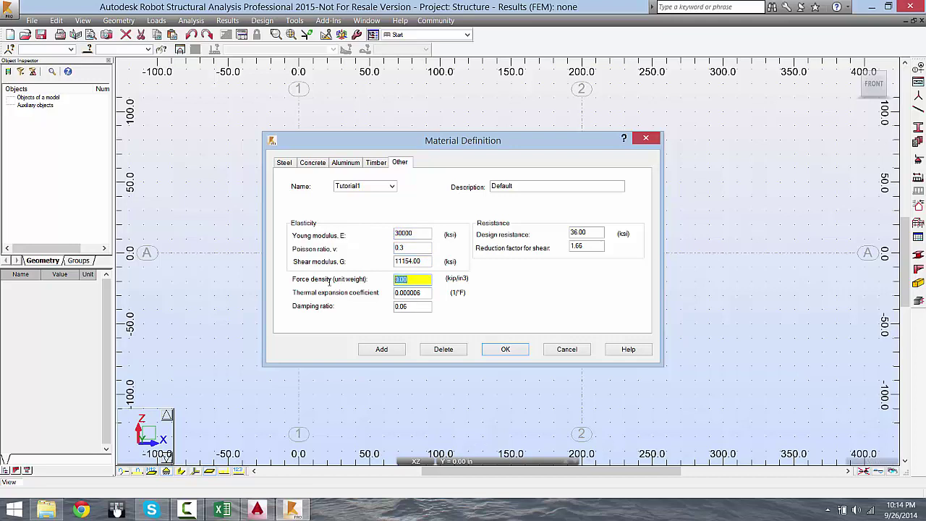
pyautogui.click(426, 279)
pyautogui.click(506, 350)
pyautogui.click(510, 336)
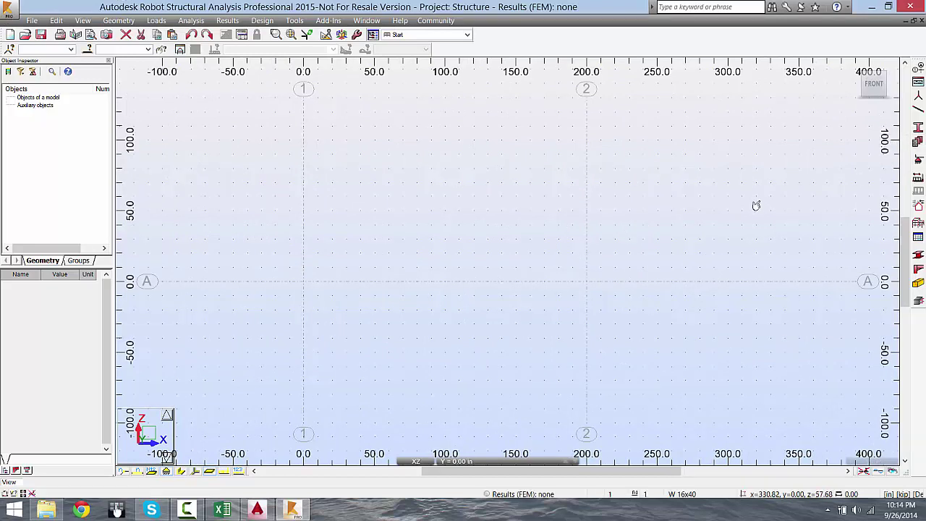
# Review the materials that can be assigned to the sections, leaving the assignments as they are.
pyautogui.click(916, 143)
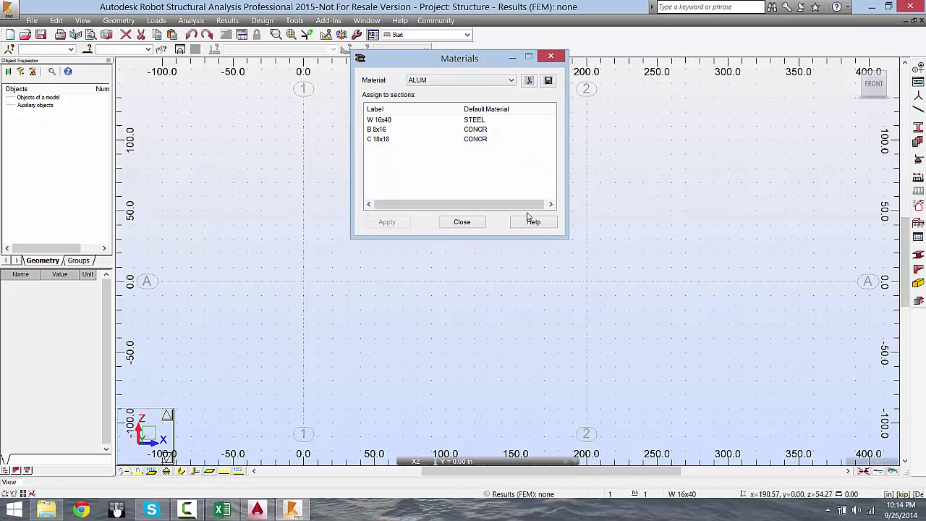
pyautogui.click(462, 222)
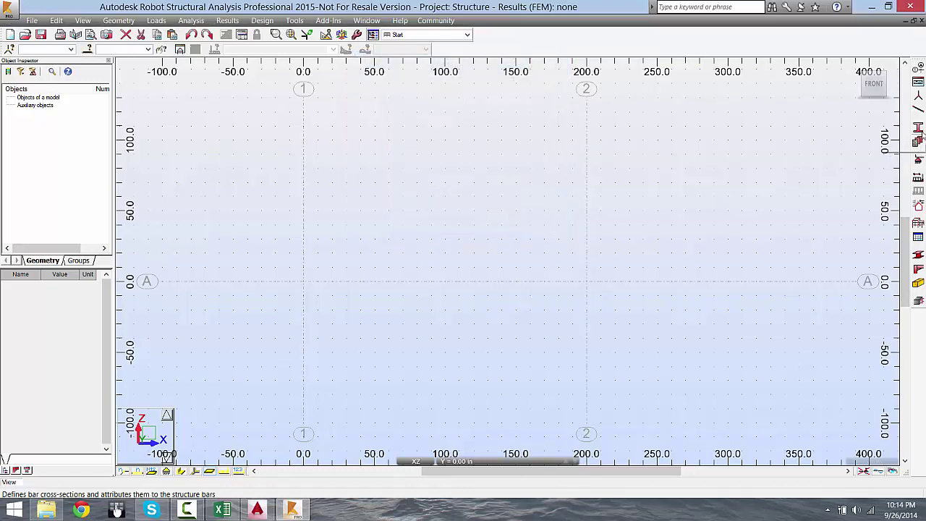
pyautogui.click(917, 143)
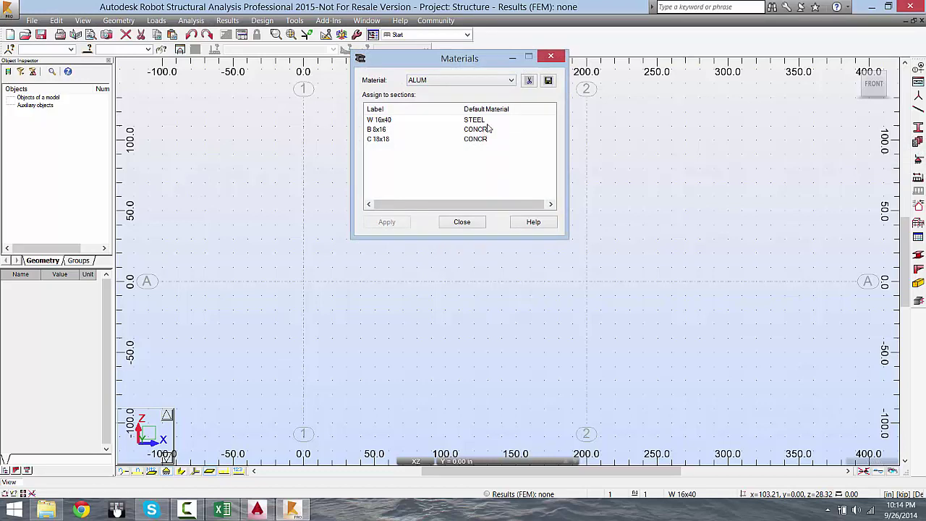
pyautogui.click(510, 80)
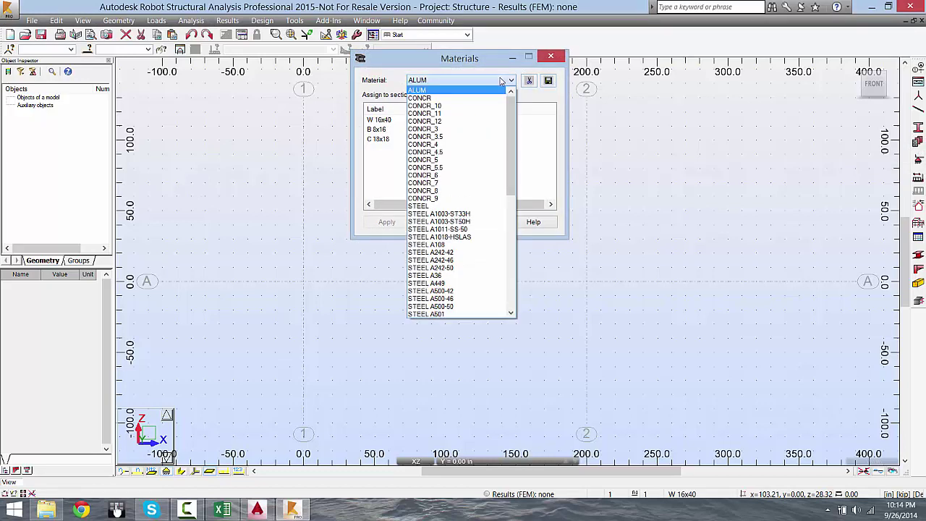
pyautogui.click(505, 86)
pyautogui.click(482, 222)
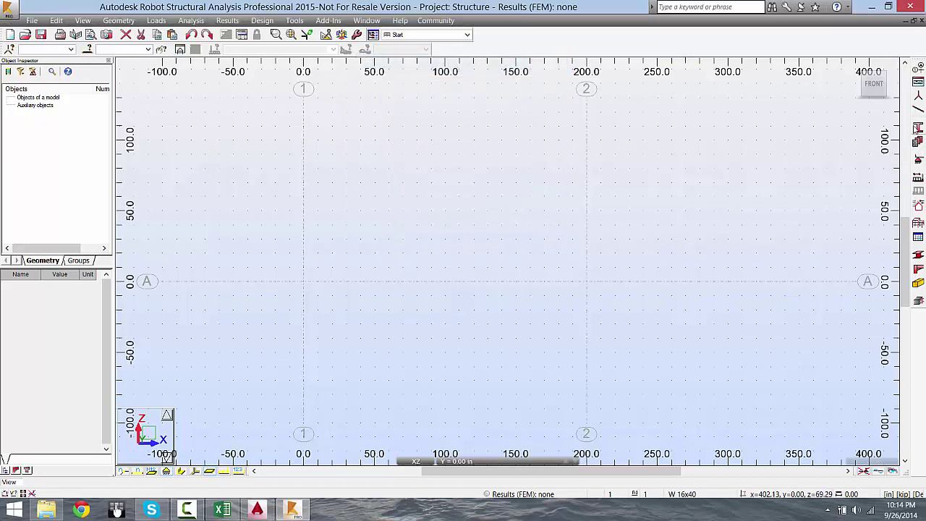
# Start a new section defined directly by its Ax, Iy and Iz properties and label it Tutorial1.
pyautogui.click(918, 128)
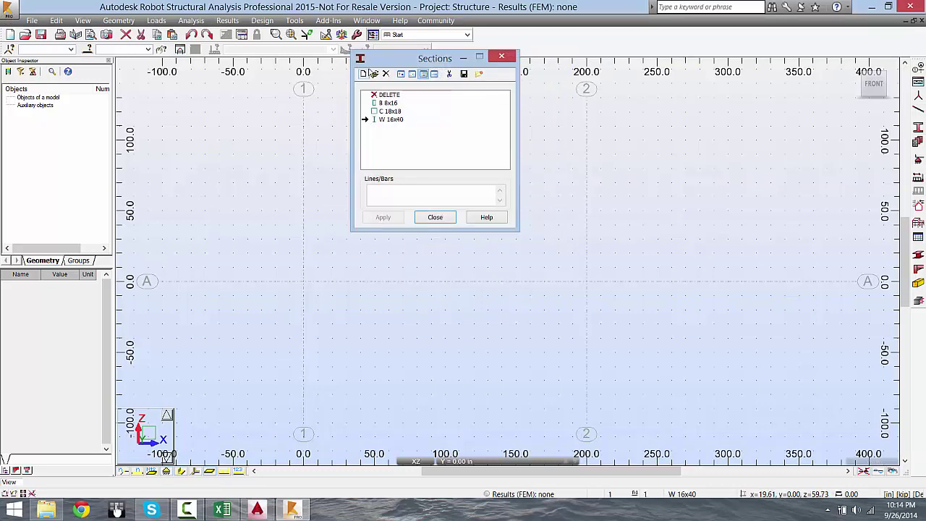
pyautogui.moveTo(374, 63); pyautogui.dragTo(364, 66)
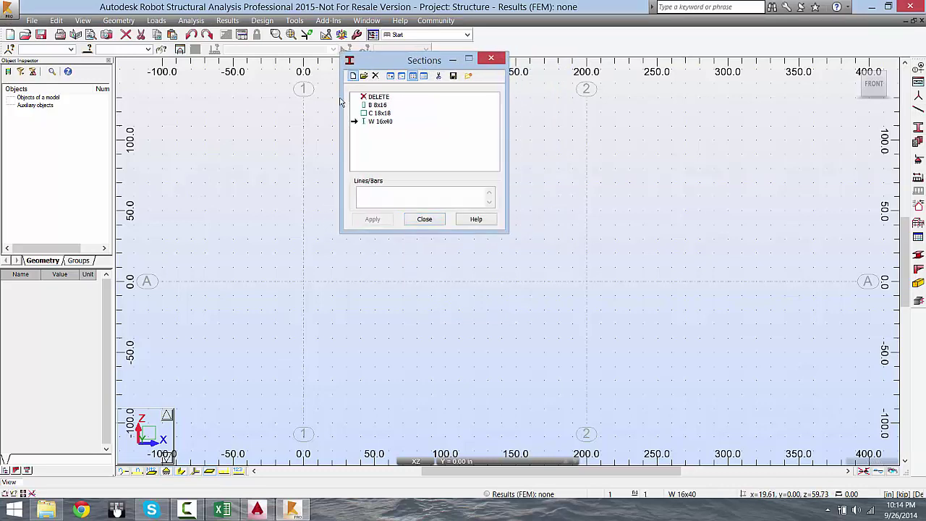
pyautogui.click(224, 247)
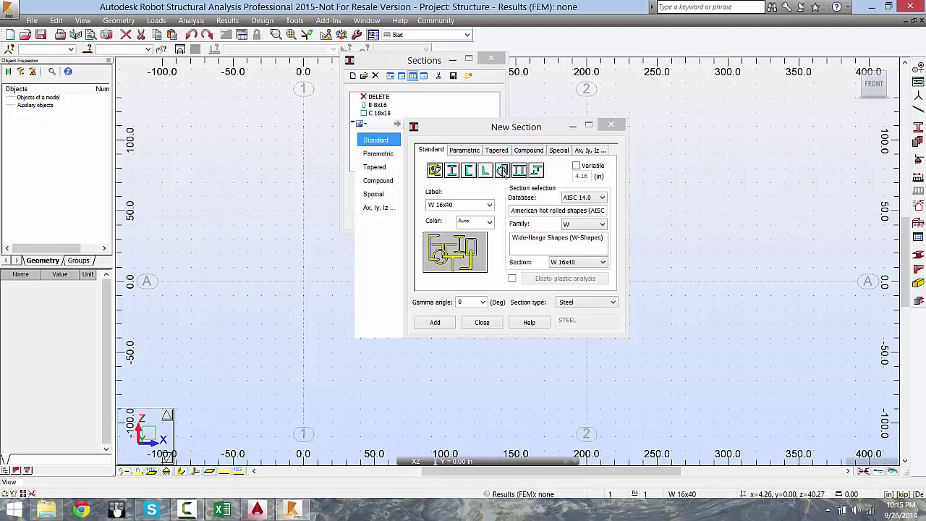
pyautogui.click(456, 152)
pyautogui.click(496, 150)
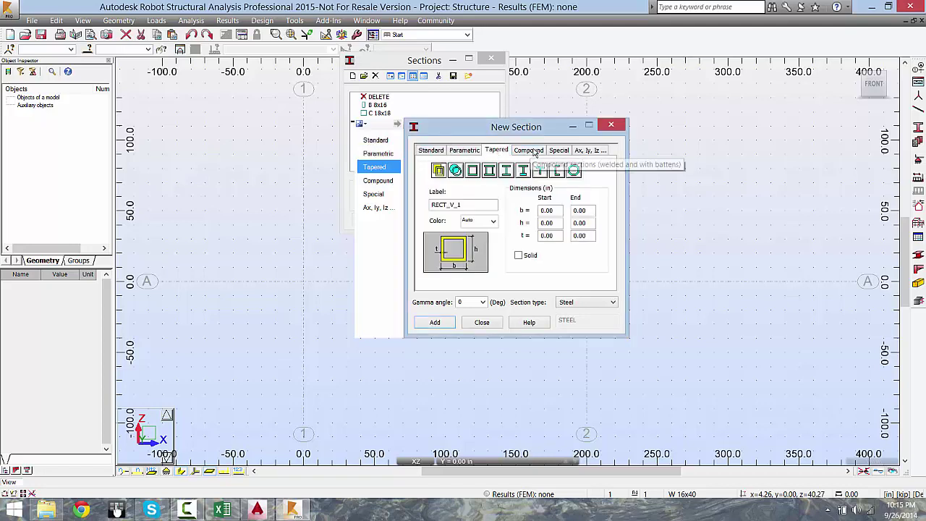
pyautogui.click(528, 151)
pyautogui.click(559, 151)
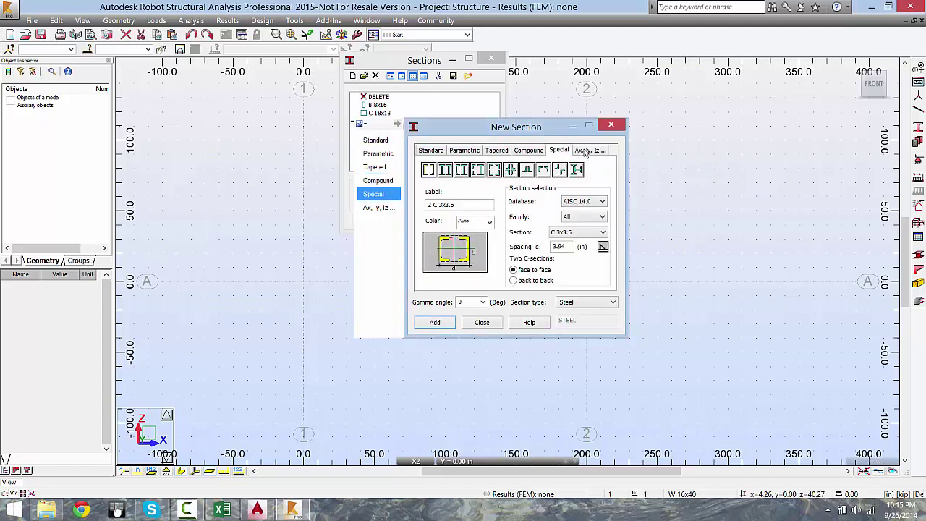
pyautogui.click(583, 152)
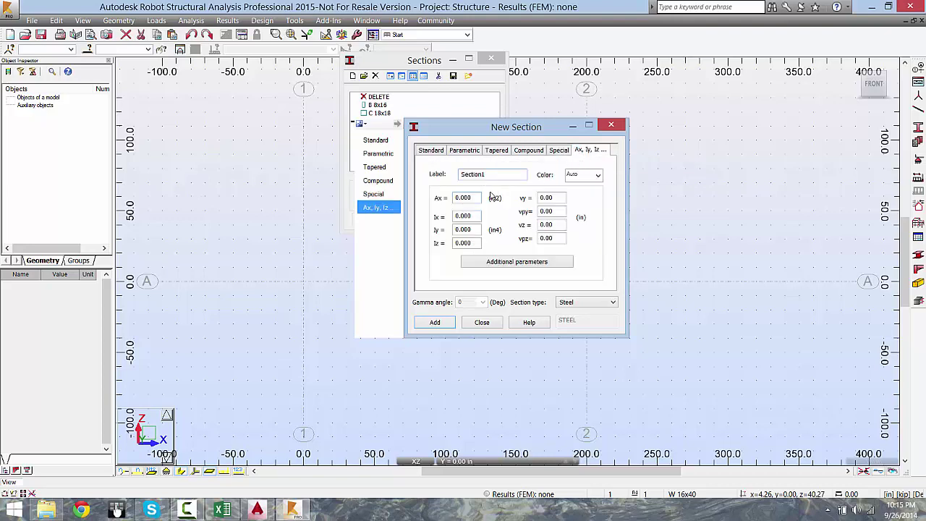
pyautogui.moveTo(495, 177); pyautogui.dragTo(305, 179)
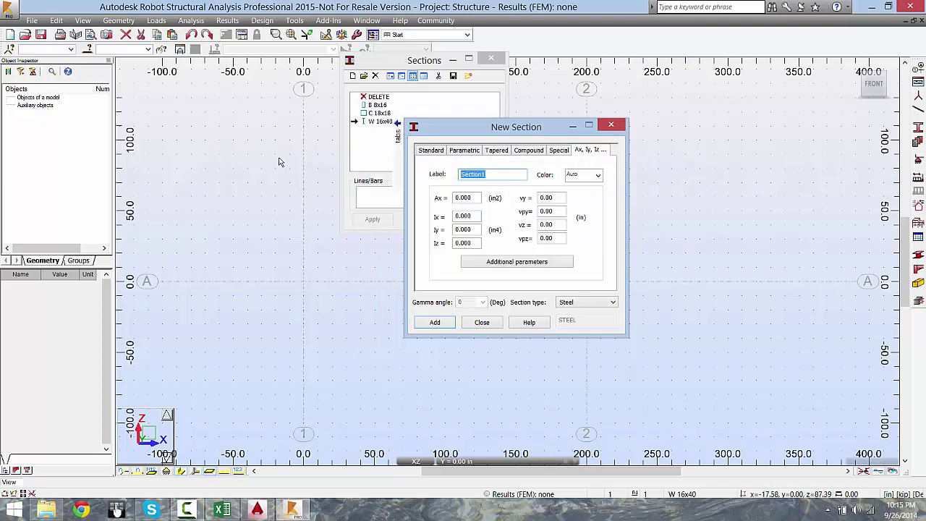
pyautogui.write('Tutp')
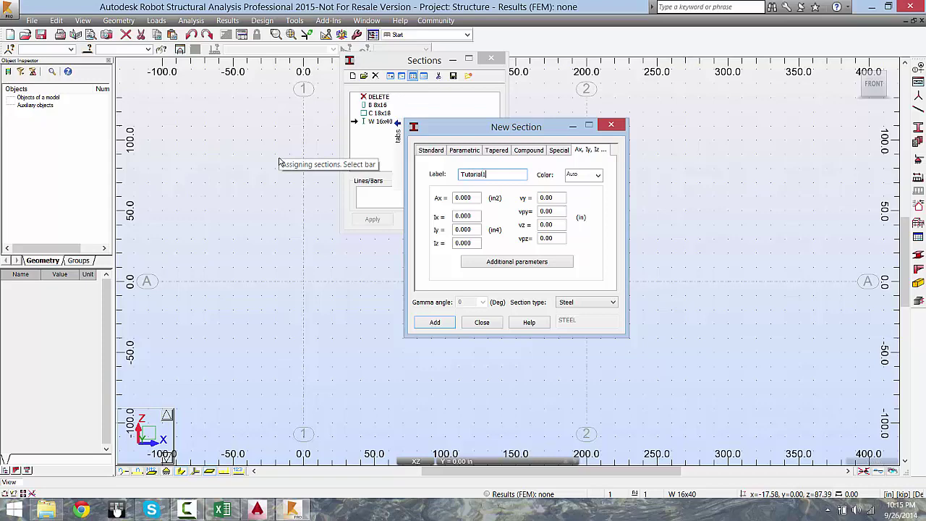
pyautogui.press('Tab')
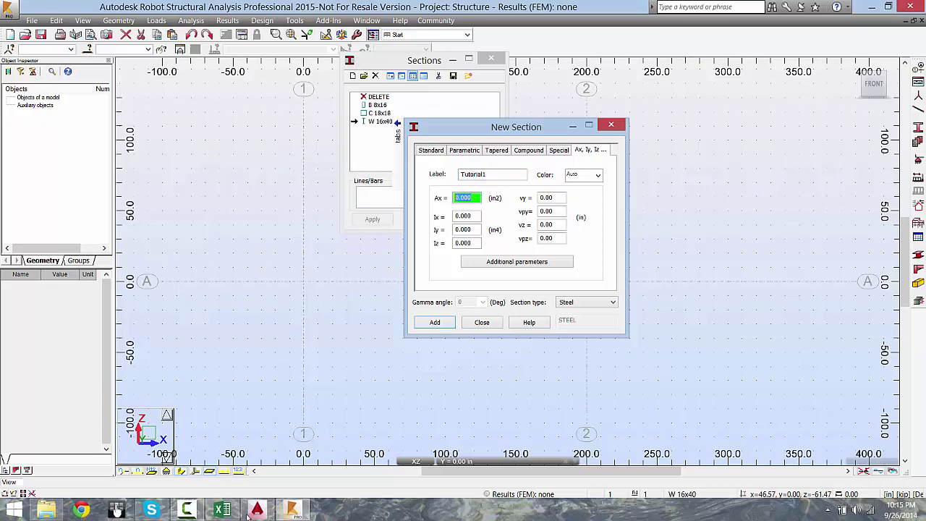
# Check the given properties in the AutoCAD drawing, and set the section's Ax to 1000 in2 and Iy to 200 in4.
pyautogui.click(257, 510)
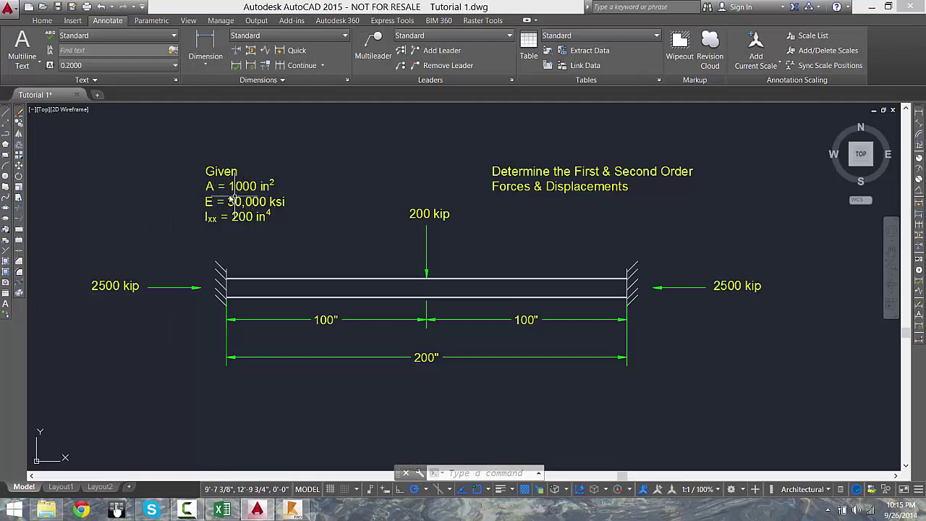
pyautogui.click(871, 6)
pyautogui.click(475, 198)
pyautogui.write('1')
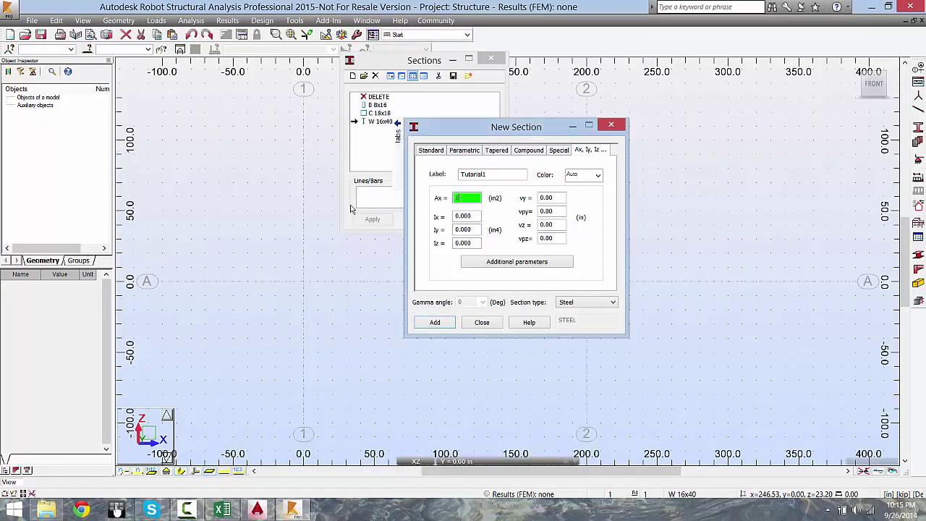
pyautogui.write('000')
pyautogui.click(470, 230)
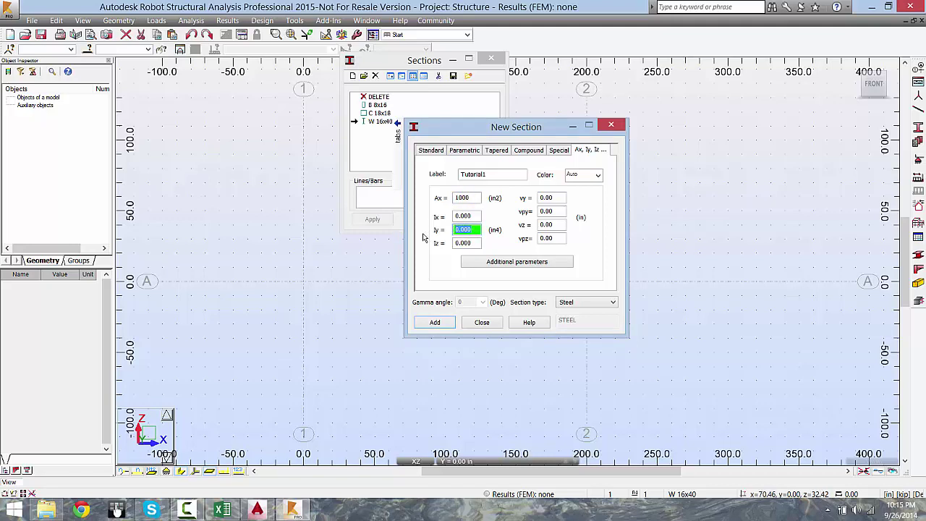
pyautogui.write('200')
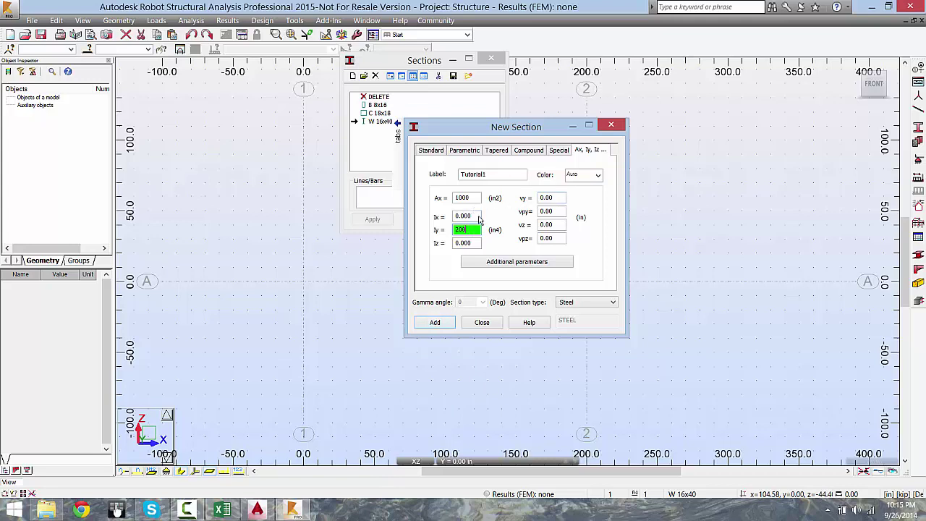
# Set the Tutorial1 section's Ix and Iz to 1 in4 each.
pyautogui.moveTo(478, 216); pyautogui.dragTo(412, 215)
pyautogui.write('1')
pyautogui.moveTo(476, 243); pyautogui.dragTo(397, 247)
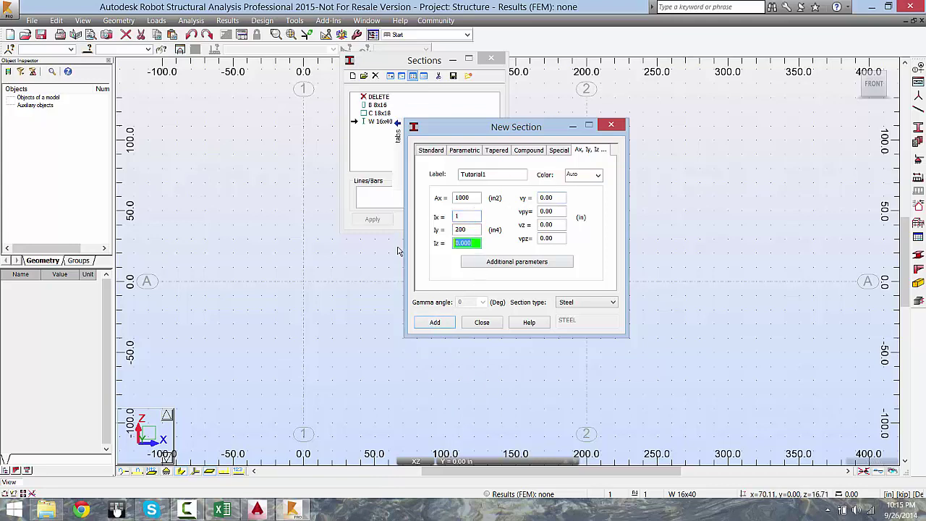
pyautogui.write('1')
# Set the section's vy, vpy, vz and vpz distances to 1 in each.
pyautogui.moveTo(563, 195); pyautogui.dragTo(499, 199)
pyautogui.write('1')
pyautogui.moveTo(558, 212); pyautogui.dragTo(475, 218)
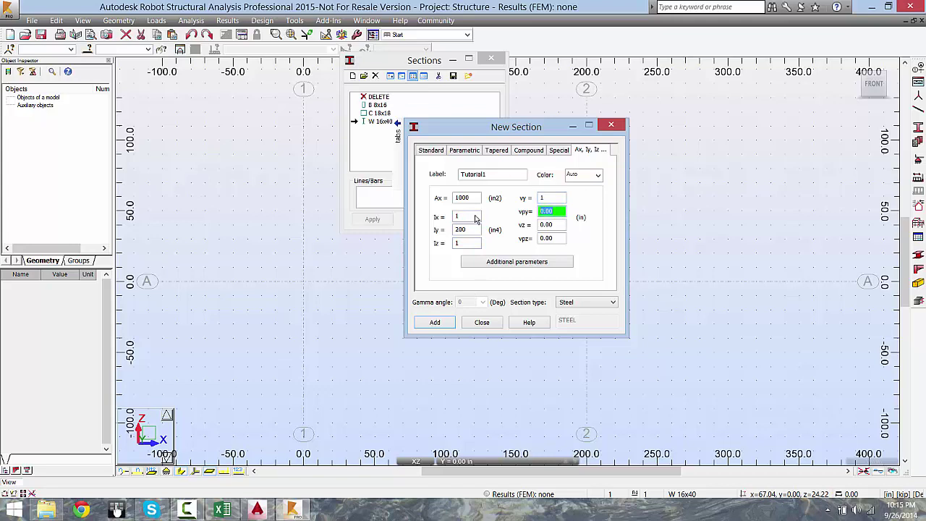
pyautogui.write('1')
pyautogui.write('1')
pyautogui.moveTo(560, 226); pyautogui.dragTo(498, 243)
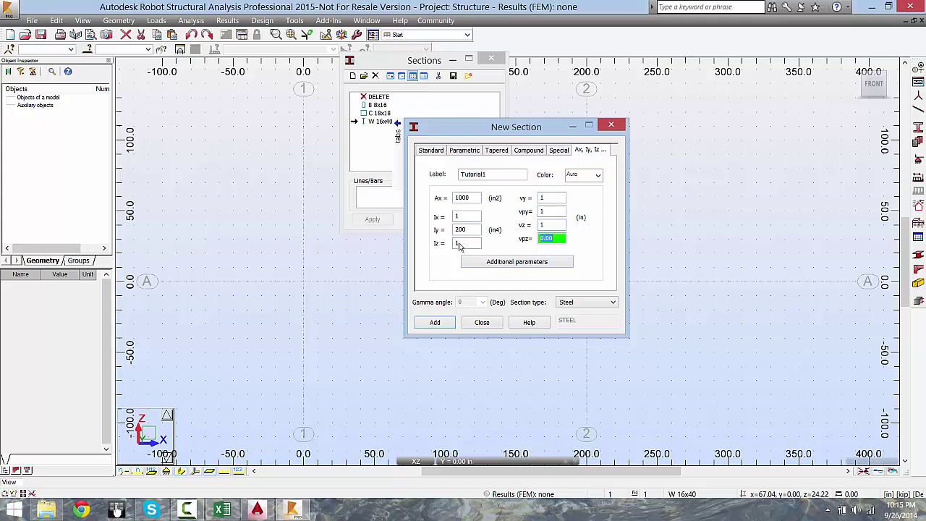
pyautogui.write('1')
pyautogui.moveTo(554, 198); pyautogui.dragTo(530, 194)
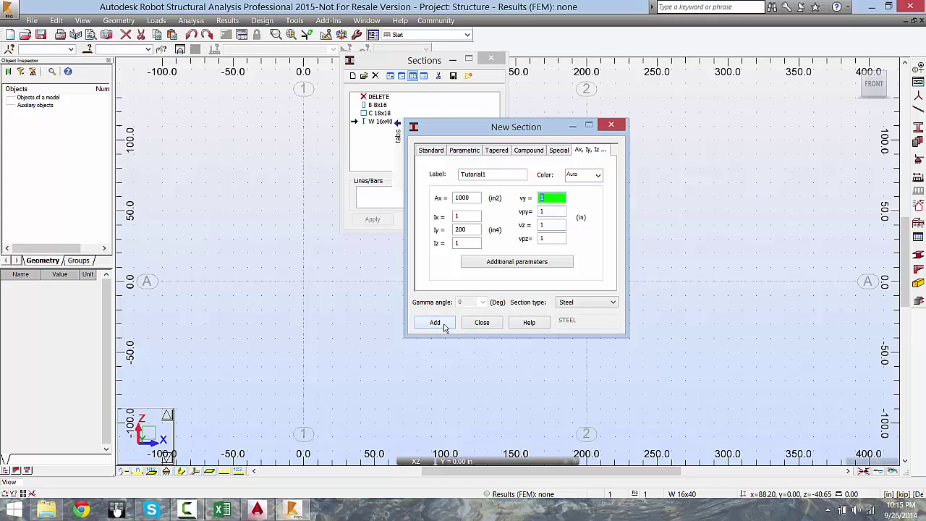
# Keep Steel as the section type, add the Tutorial1 section to the project, and close the section definition.
pyautogui.click(590, 303)
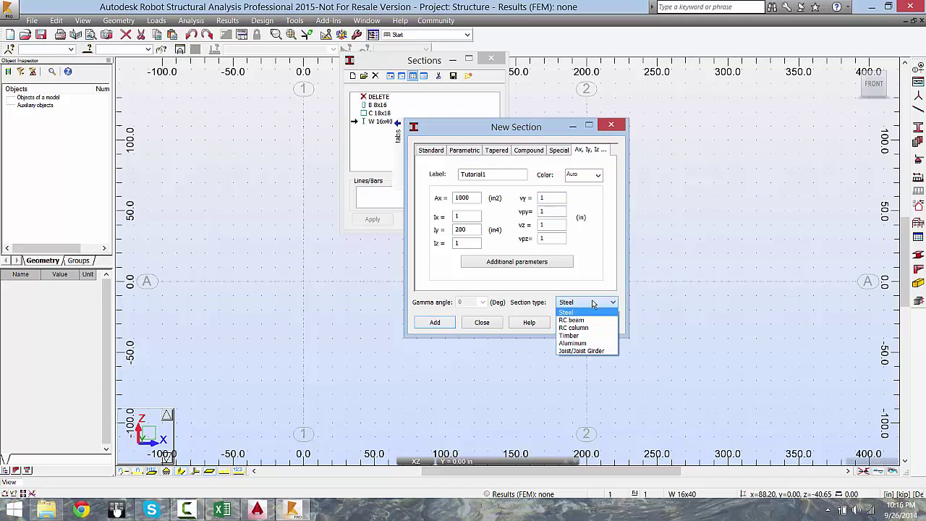
pyautogui.click(592, 303)
pyautogui.click(436, 322)
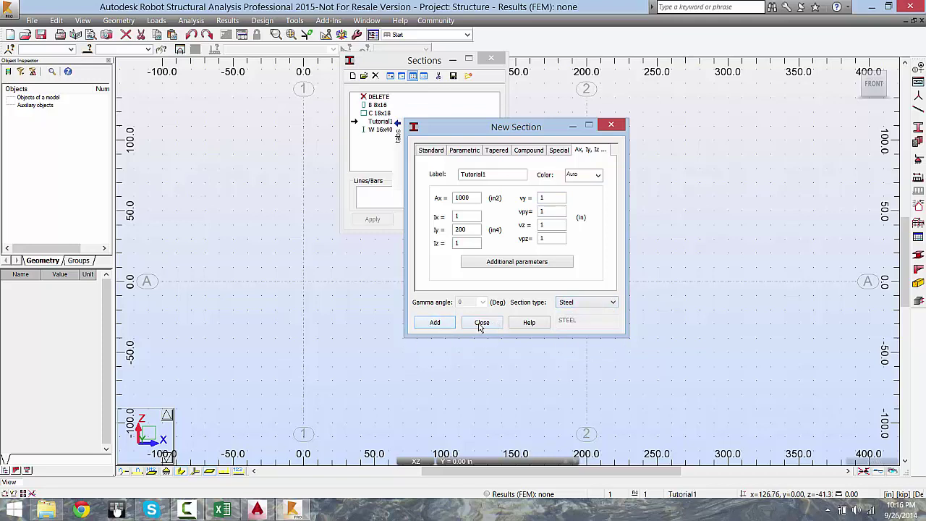
pyautogui.click(480, 323)
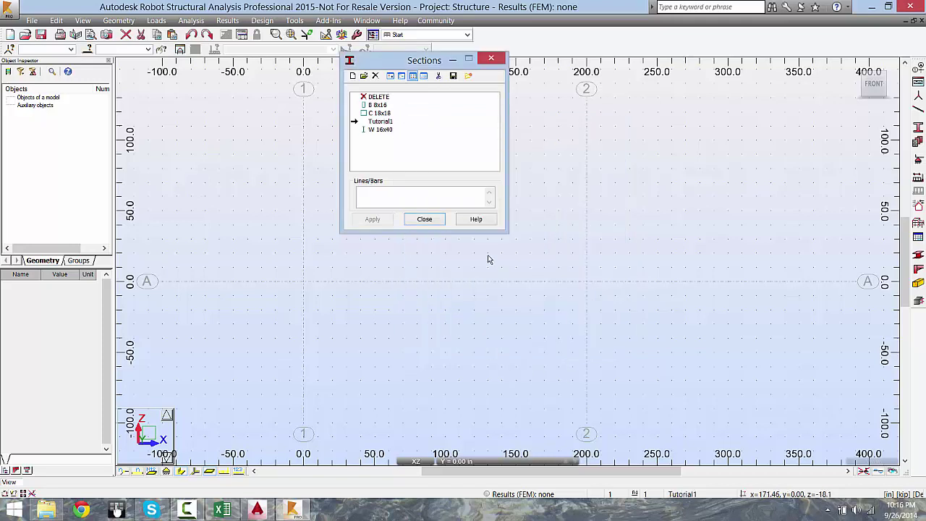
pyautogui.click(426, 219)
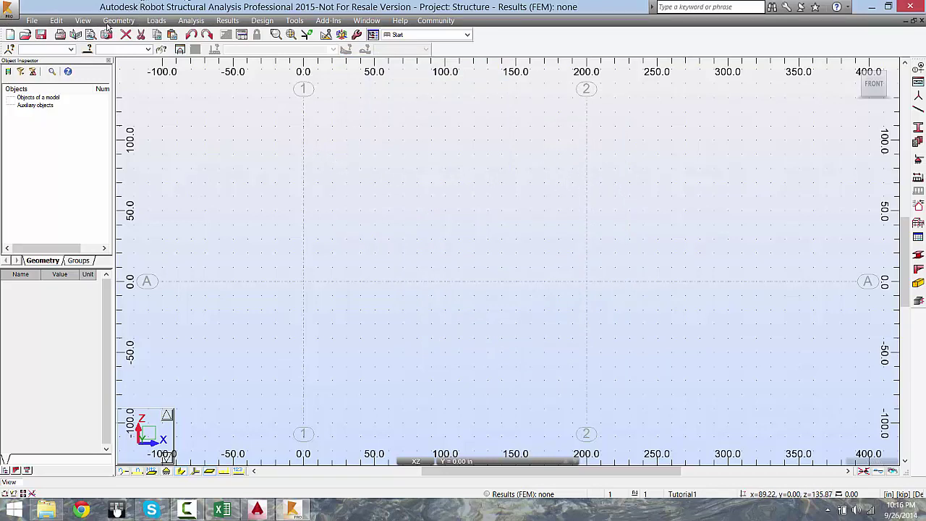
# Draw a Tutorial1 steel beam 200 in long along axis A from axis 1 to axis 2 and finish the Beam command.
pyautogui.click(119, 20)
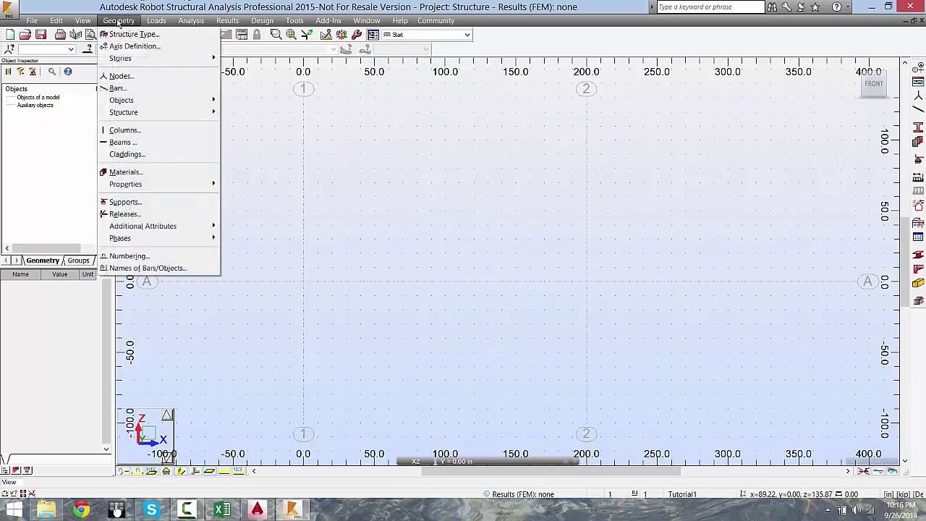
pyautogui.click(133, 142)
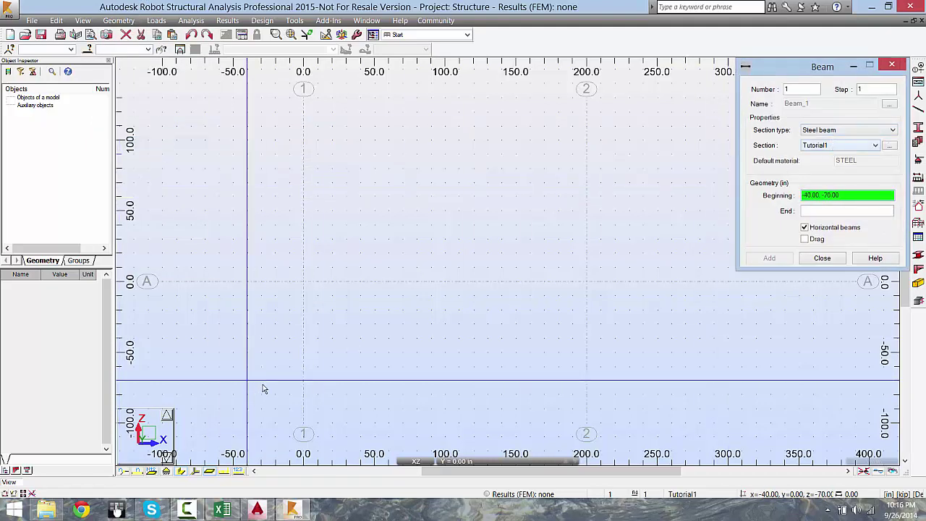
pyautogui.click(304, 283)
pyautogui.click(587, 283)
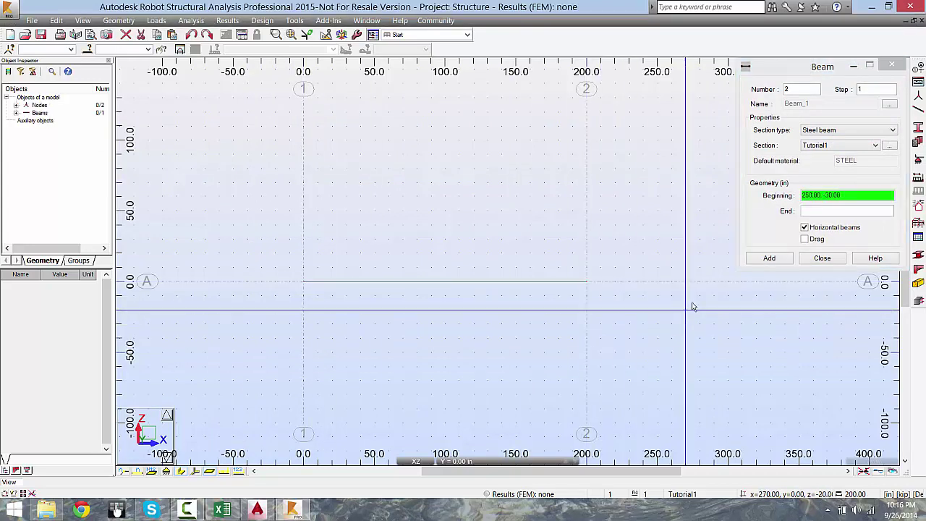
pyautogui.click(823, 258)
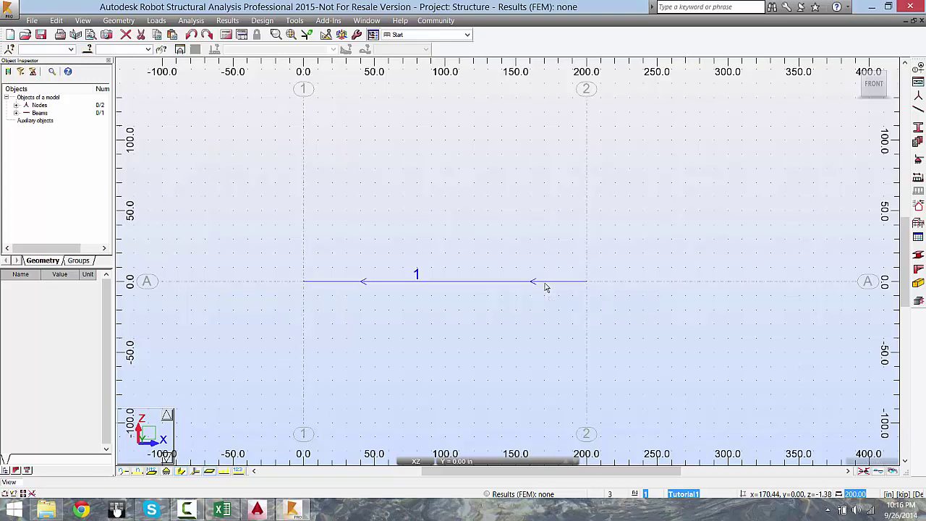
# Assign the Tutorial1 material to the beam and deselect it.
pyautogui.click(325, 284)
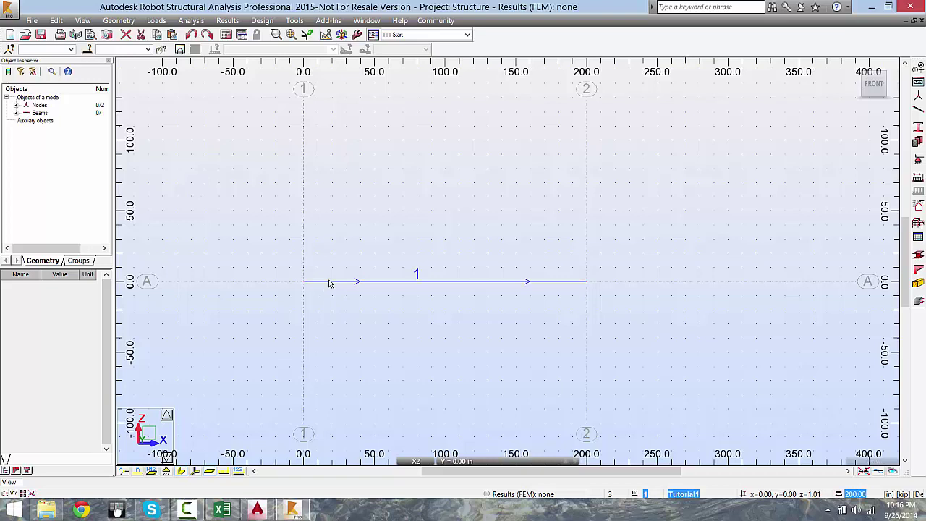
pyautogui.click(330, 289)
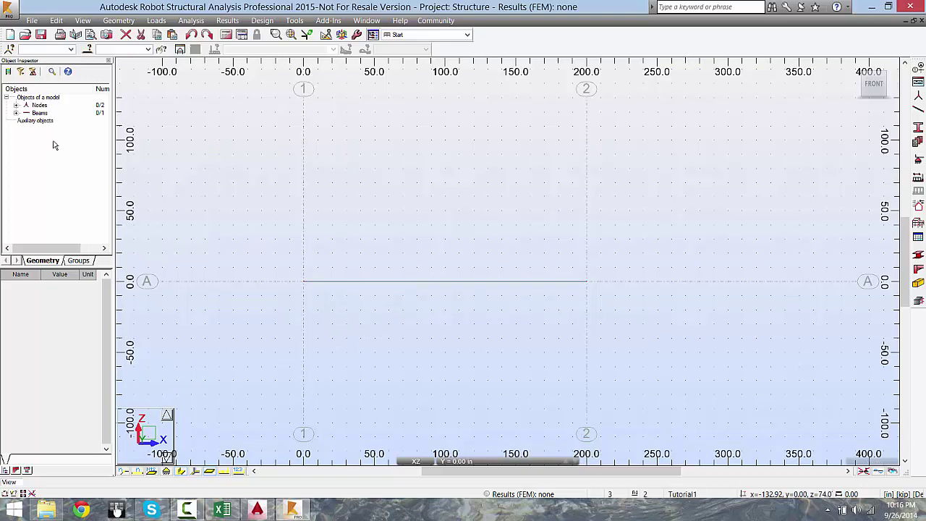
pyautogui.click(363, 283)
pyautogui.click(364, 283)
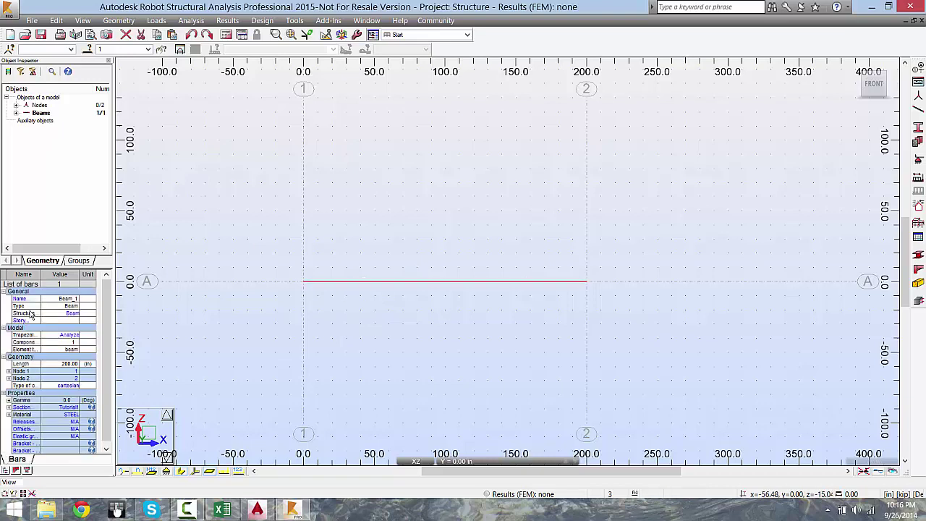
pyautogui.scroll(-1, 72, 414)
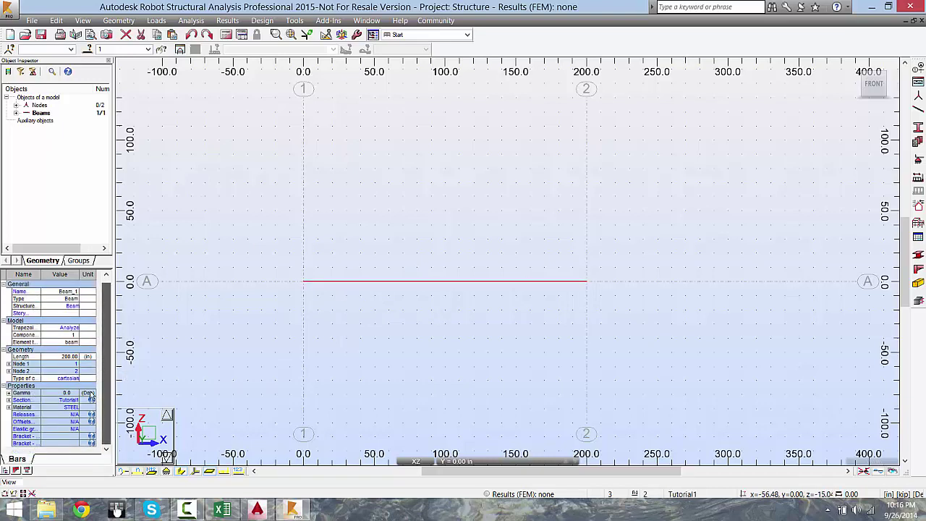
pyautogui.click(74, 408)
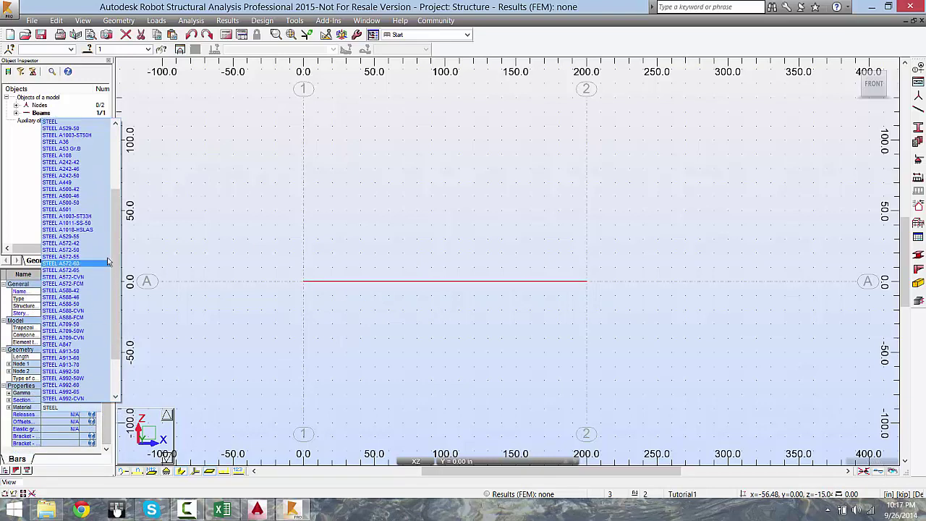
pyautogui.moveTo(116, 231); pyautogui.dragTo(119, 317)
pyautogui.click(58, 378)
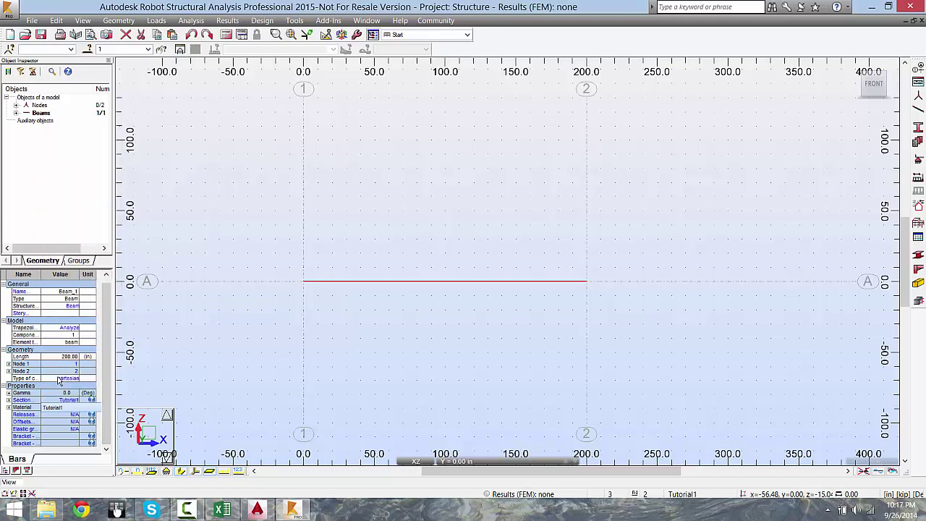
pyautogui.click(173, 352)
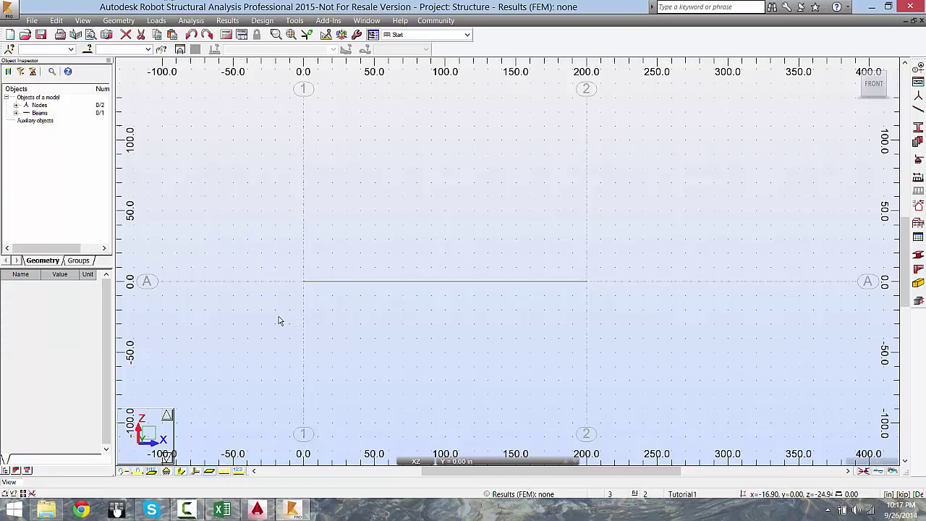
# Apply a fixed nodal support to the beam's end at the intersection of axes 1 and A.
pyautogui.click(918, 159)
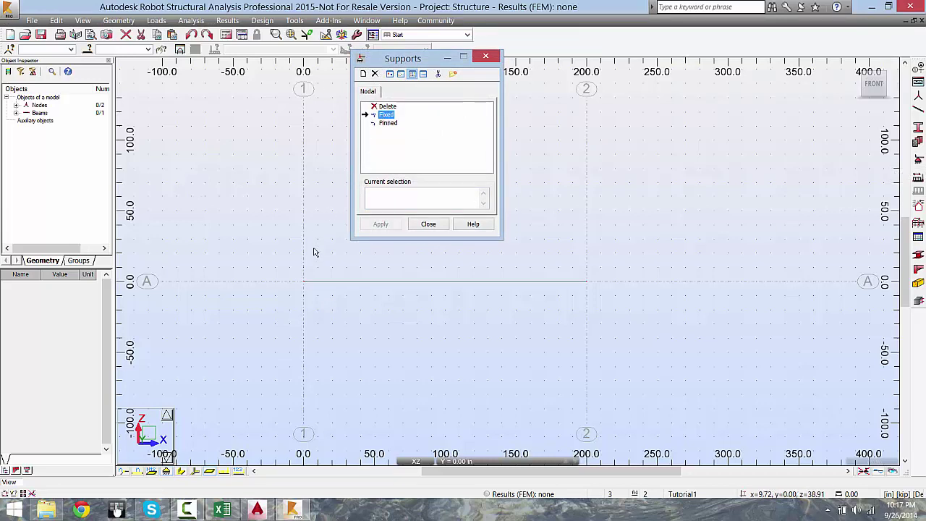
pyautogui.click(304, 283)
pyautogui.click(304, 284)
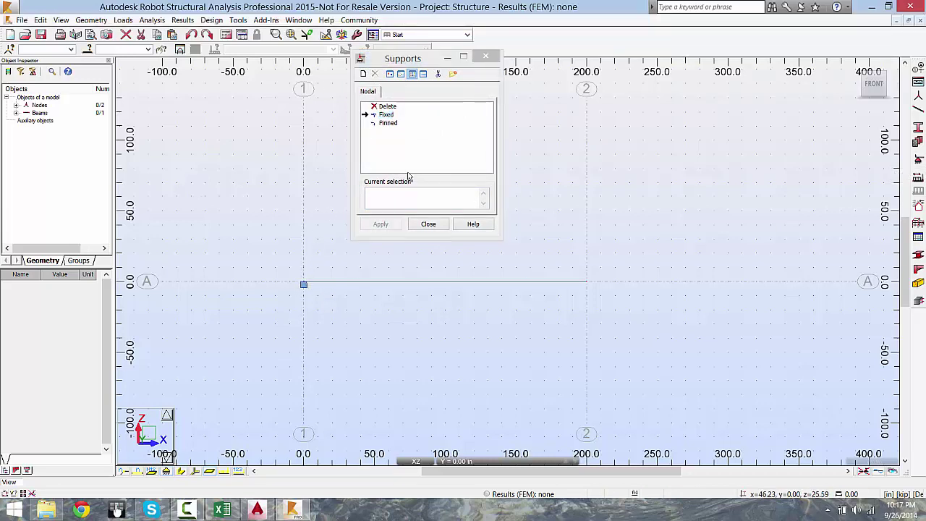
# Switch to the AutoCAD drawing to examine the beam's end conditions and axial loads, and return to the Robot model.
pyautogui.click(257, 510)
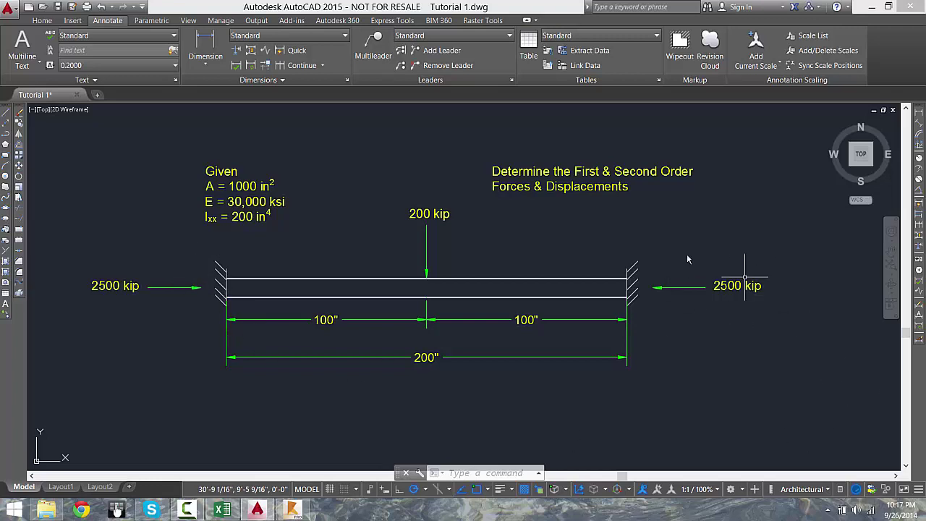
pyautogui.click(709, 262)
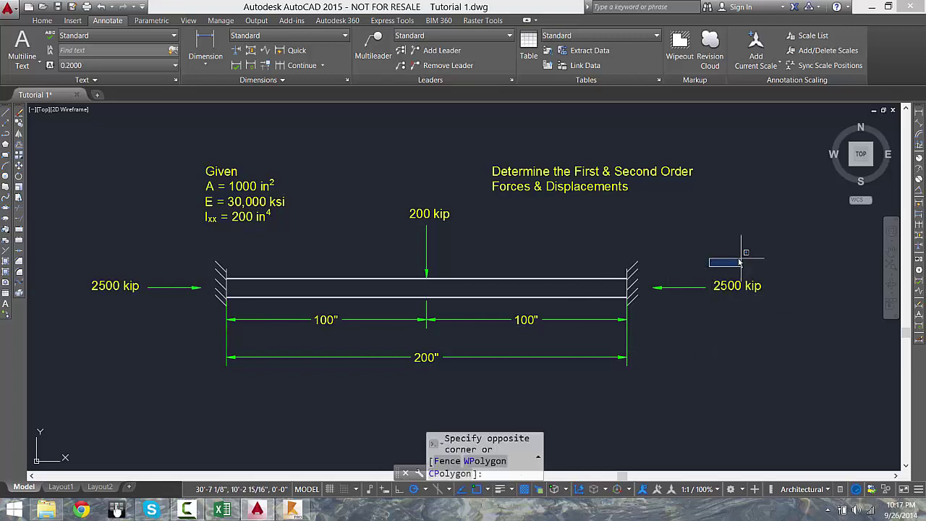
pyautogui.click(741, 263)
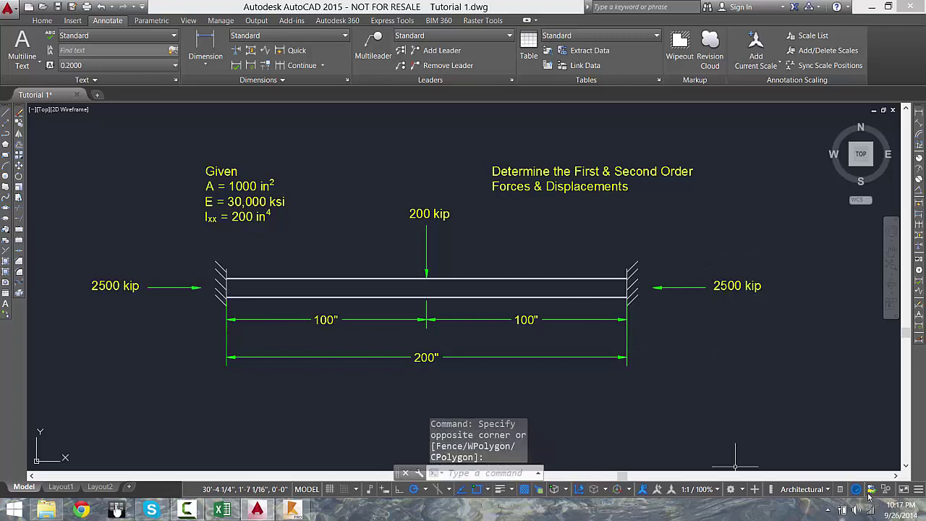
pyautogui.click(871, 6)
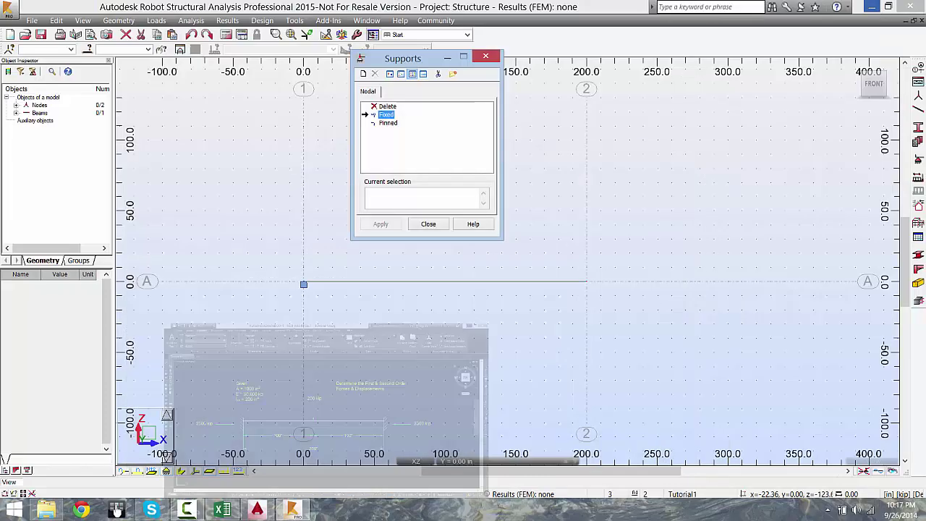
# Define a rigid support named Tutorial1 with UX free and UZ and RY fixed, and add it to the list of supports.
pyautogui.click(363, 75)
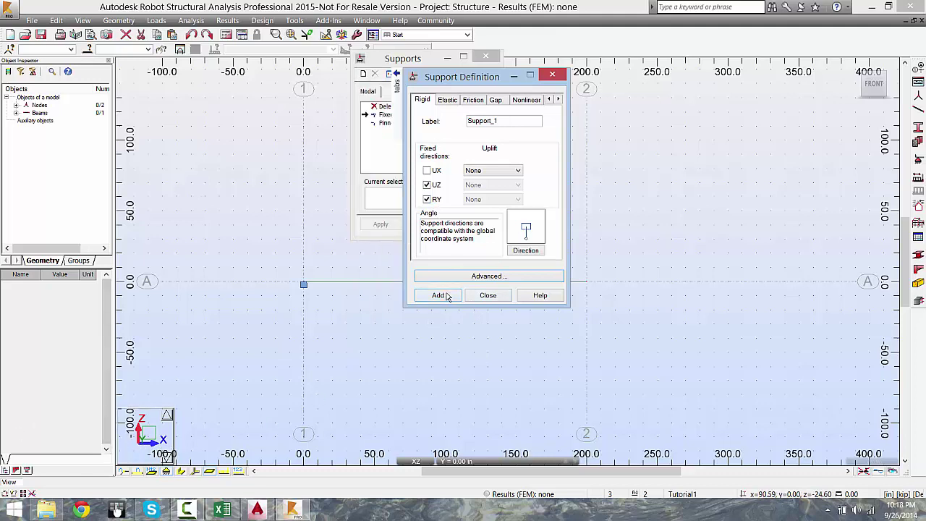
pyautogui.moveTo(498, 127); pyautogui.dragTo(316, 136)
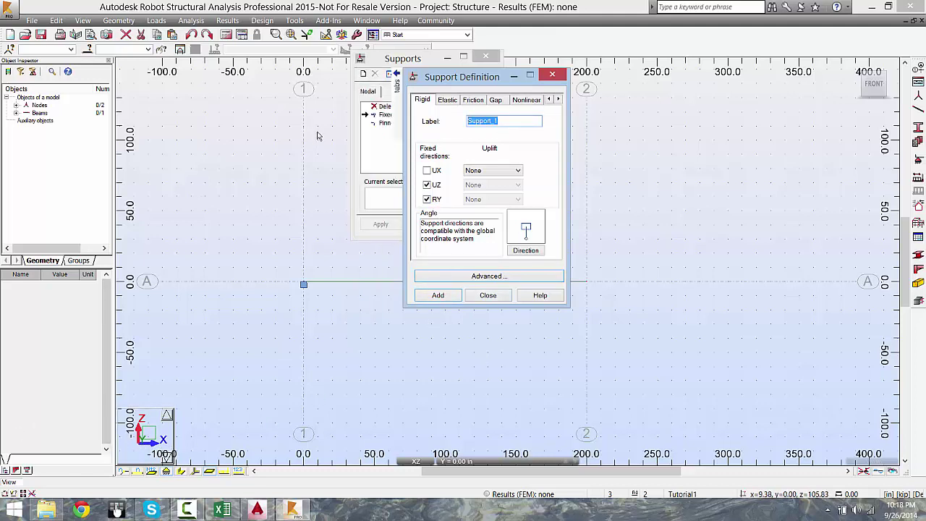
pyautogui.write('Tutorial1')
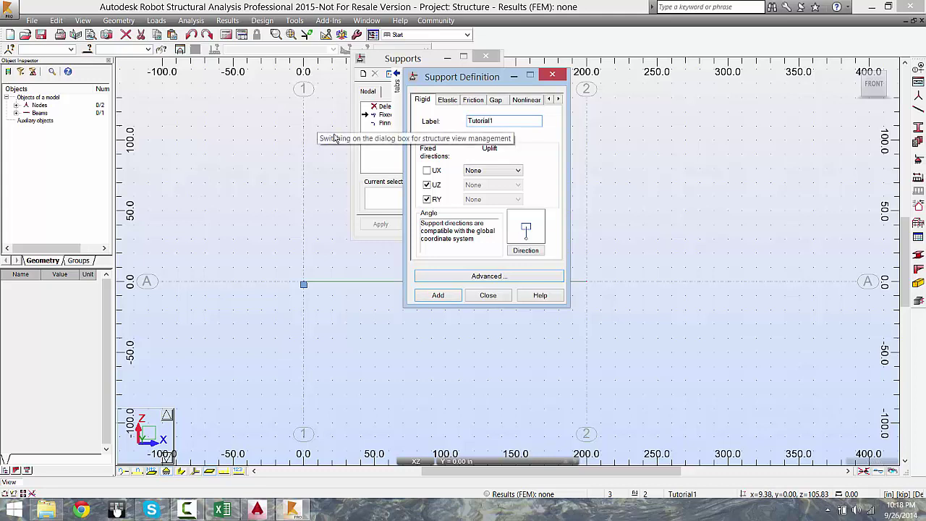
pyautogui.click(438, 295)
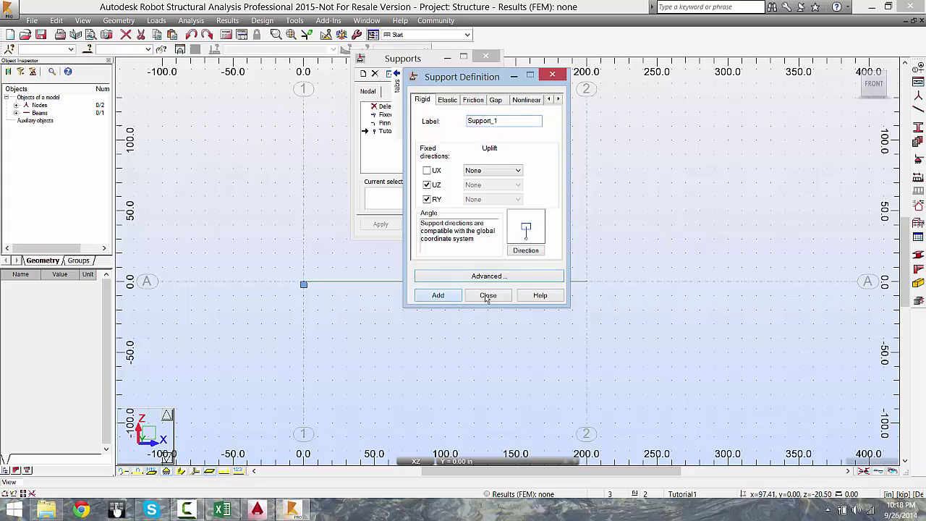
pyautogui.click(487, 295)
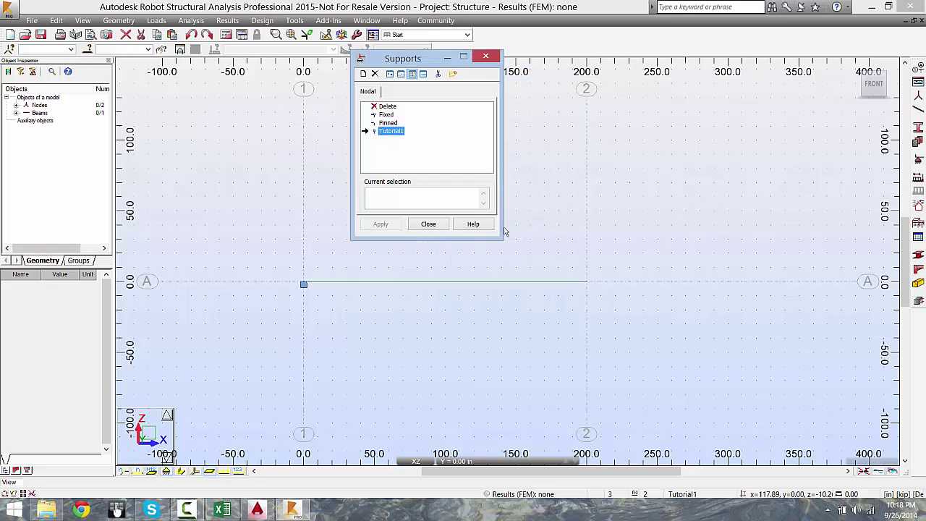
# Apply the Tutorial1 support to the beam's end at the intersection of axes 2 and A and display the support symbols.
pyautogui.click(587, 281)
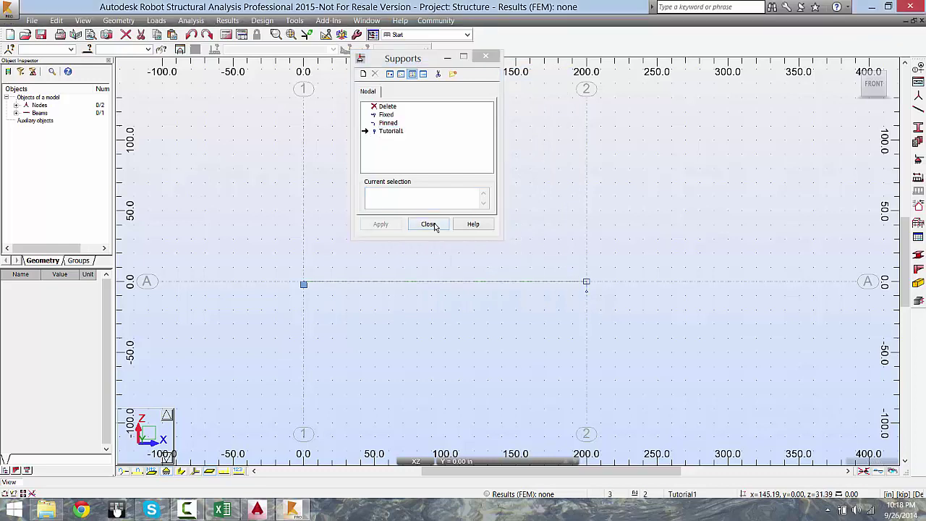
pyautogui.click(429, 224)
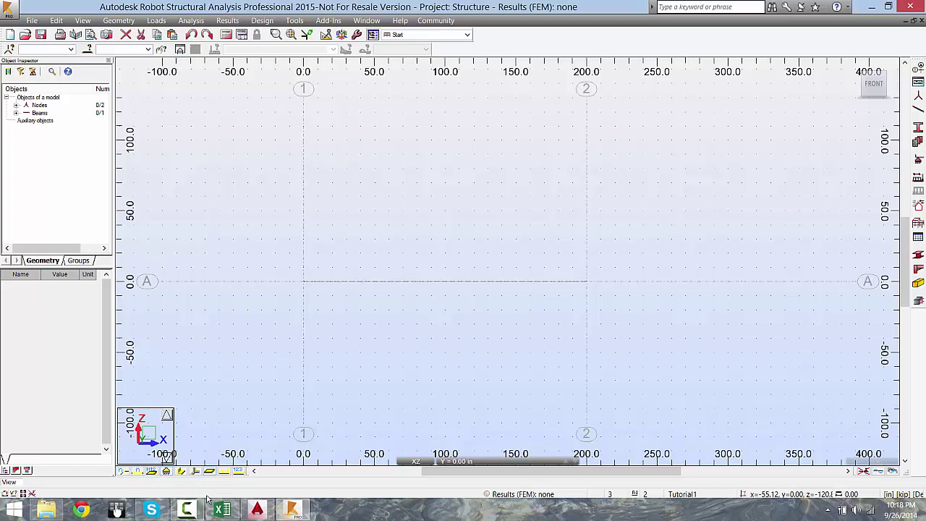
pyautogui.click(168, 472)
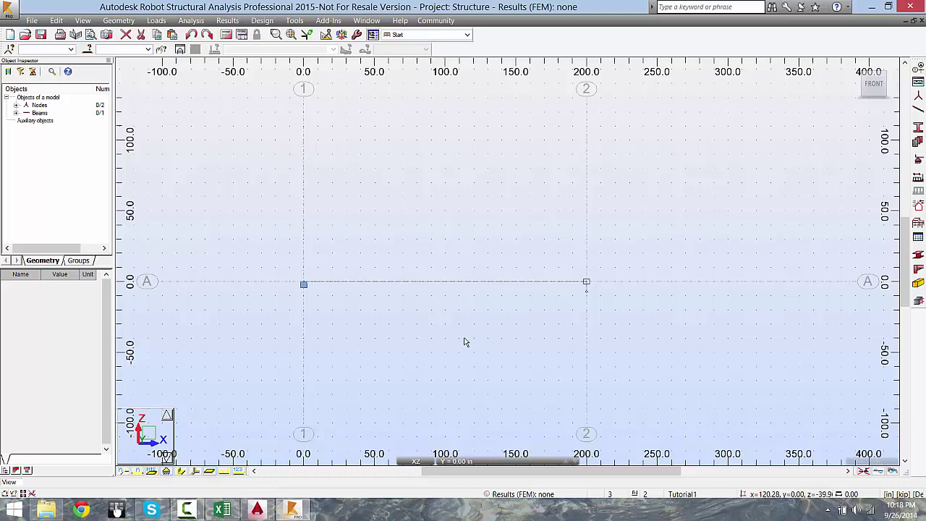
pyautogui.moveTo(465, 341); pyautogui.dragTo(463, 381, button='middle')
pyautogui.moveTo(396, 335); pyautogui.dragTo(416, 354, button='middle')
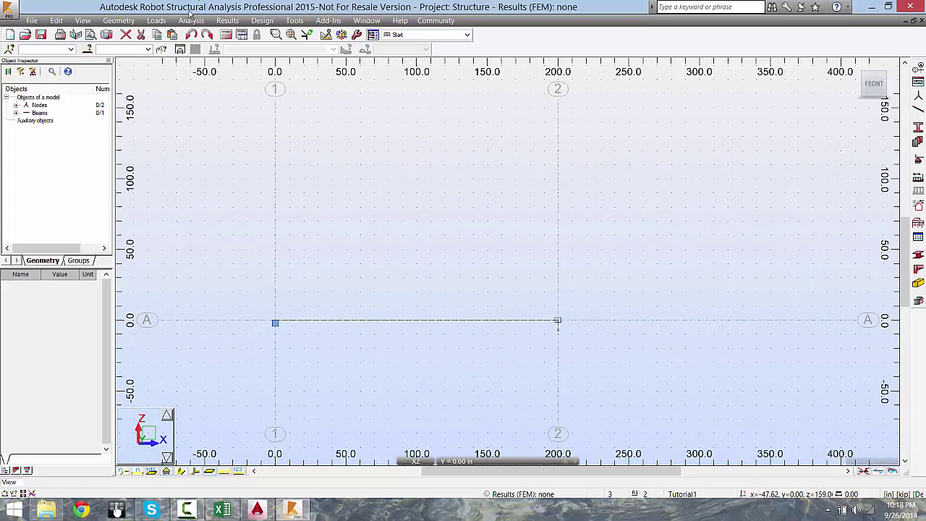
# Define load case 1 as a dead load named Vertical in place of the default DL1 case.
pyautogui.click(157, 22)
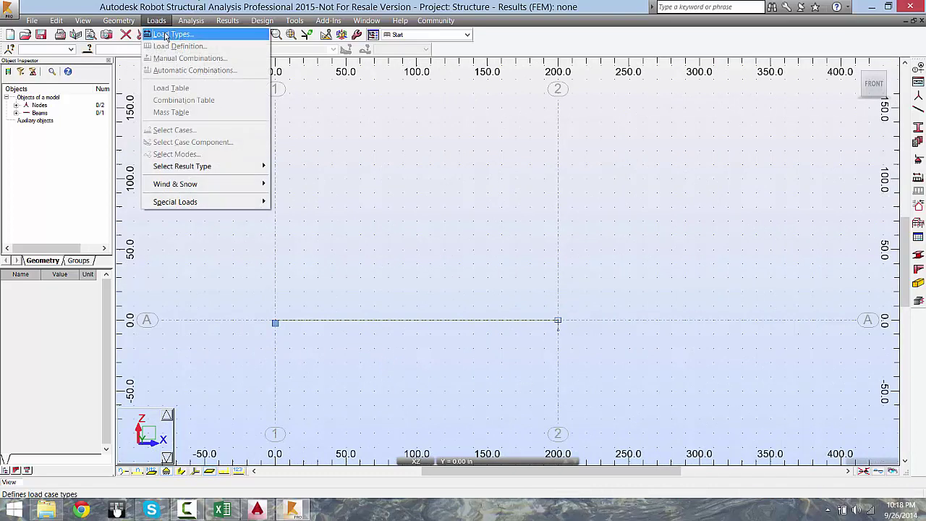
pyautogui.click(163, 32)
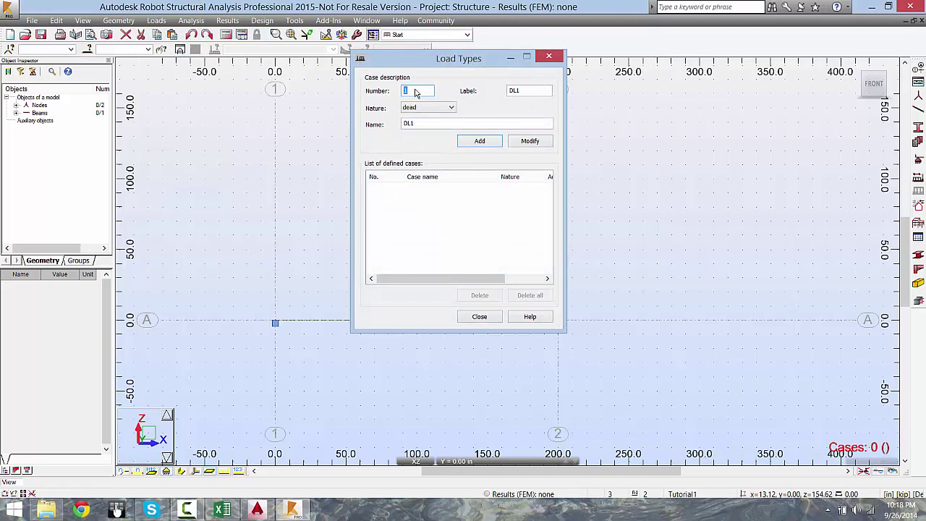
pyautogui.click(478, 142)
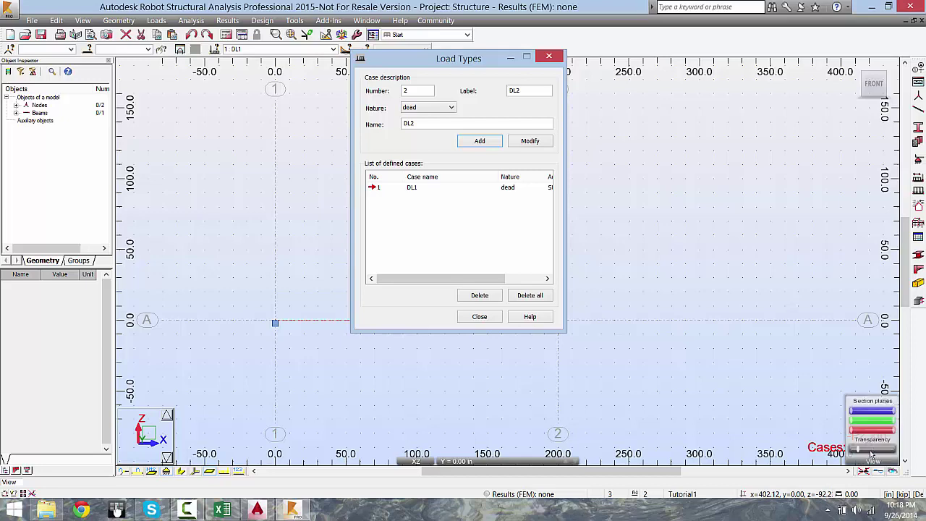
pyautogui.moveTo(685, 368); pyautogui.dragTo(647, 342, button='middle')
pyautogui.click(409, 190)
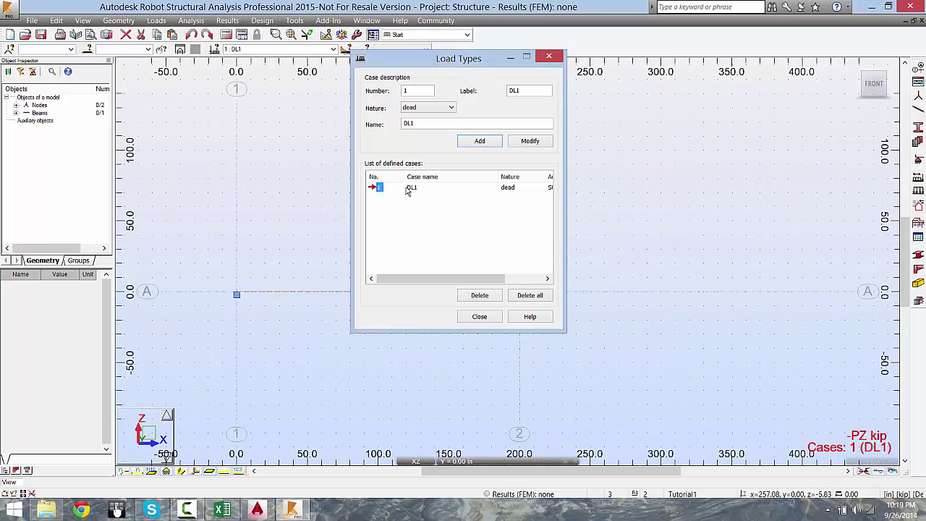
pyautogui.click(478, 297)
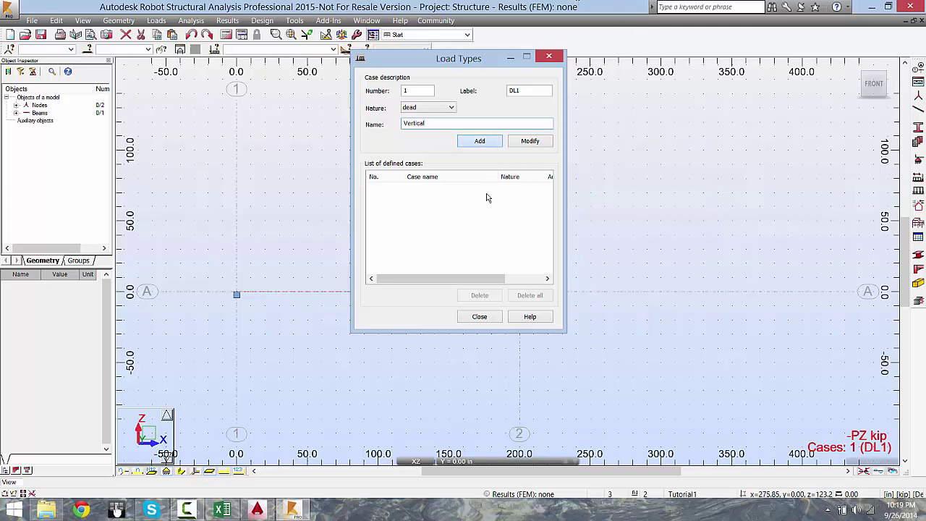
pyautogui.press('Return')
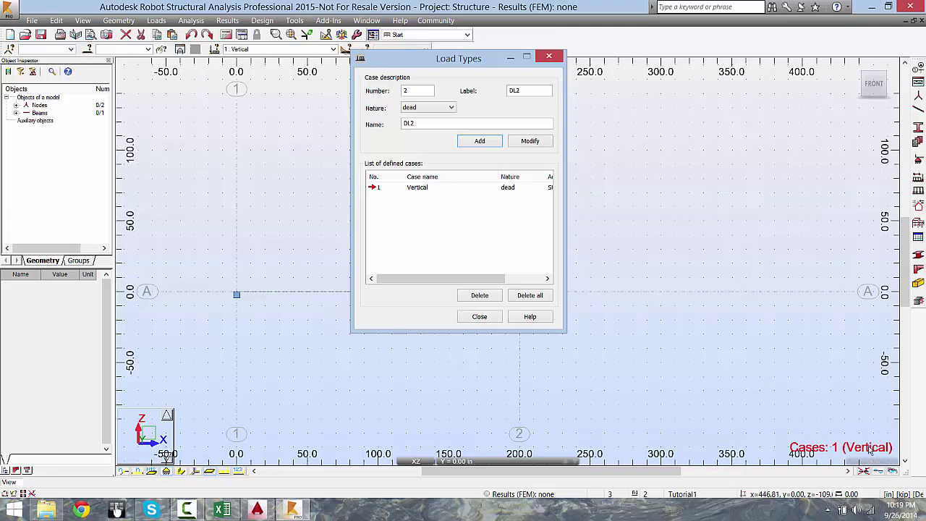
# Switch to the AutoCAD drawing to review the vertical and lateral loads on the beam, and return to Robot.
pyautogui.click(256, 510)
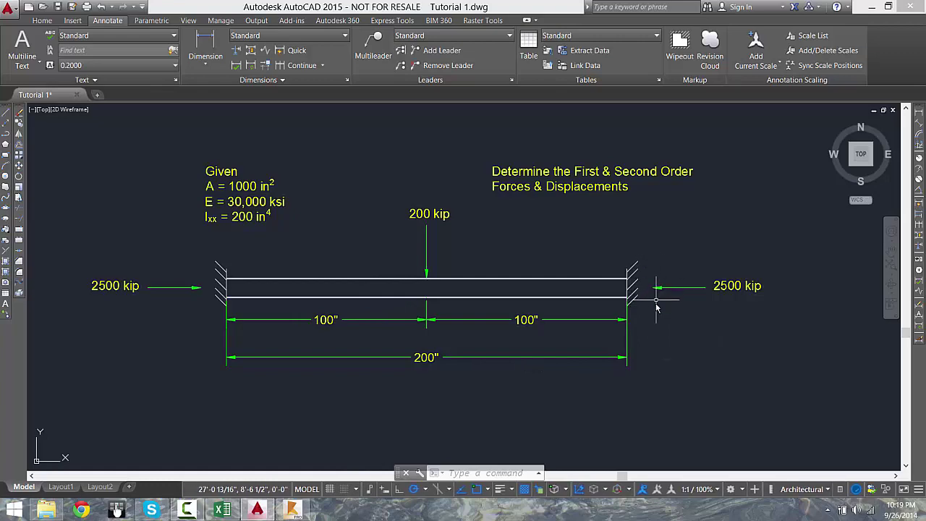
pyautogui.moveTo(658, 339)
pyautogui.mouseDown(button='middle')
pyautogui.moveTo(667, 366)
pyautogui.moveTo(671, 322)
pyautogui.mouseUp(button='middle')
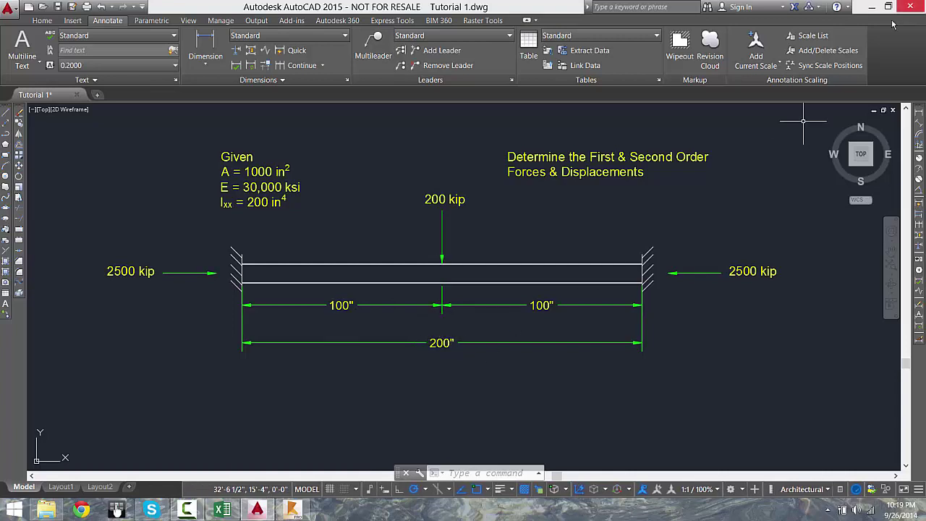
pyautogui.click(872, 6)
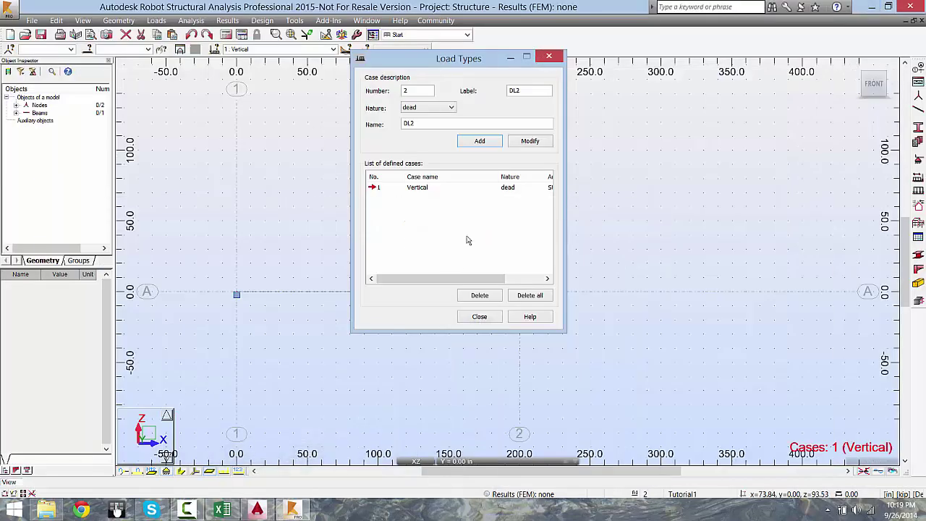
# Add load case 2 as a dead load named Lateral and close the load types.
pyautogui.doubleClick(418, 128)
pyautogui.write('Lateral')
pyautogui.click(479, 141)
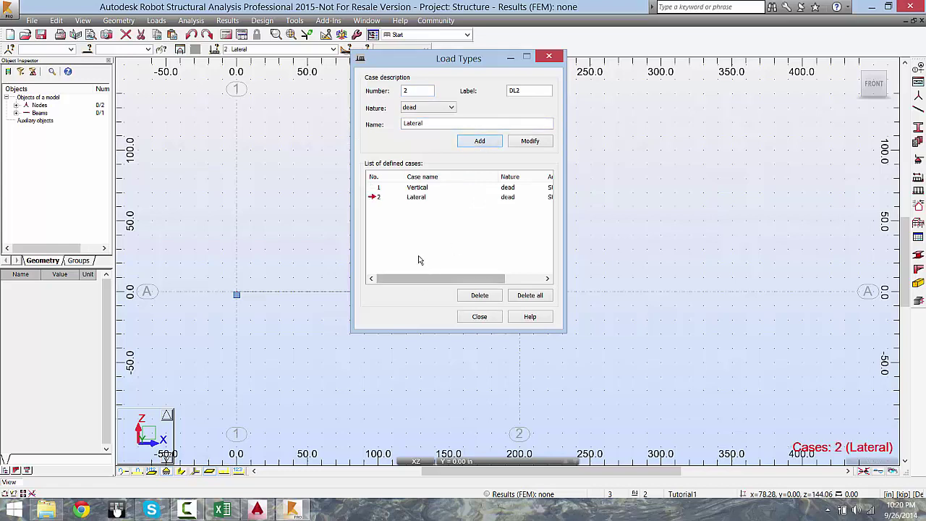
pyautogui.click(480, 317)
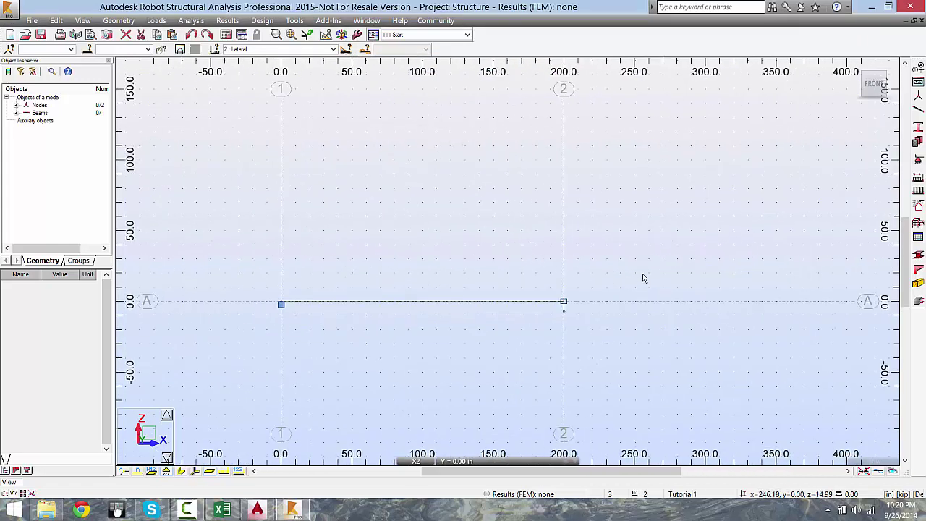
pyautogui.click(157, 20)
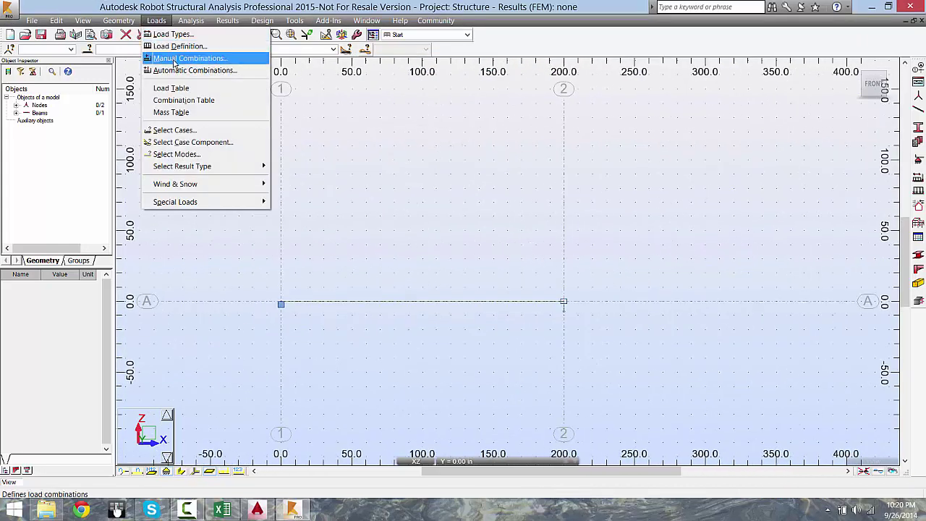
pyautogui.click(175, 70)
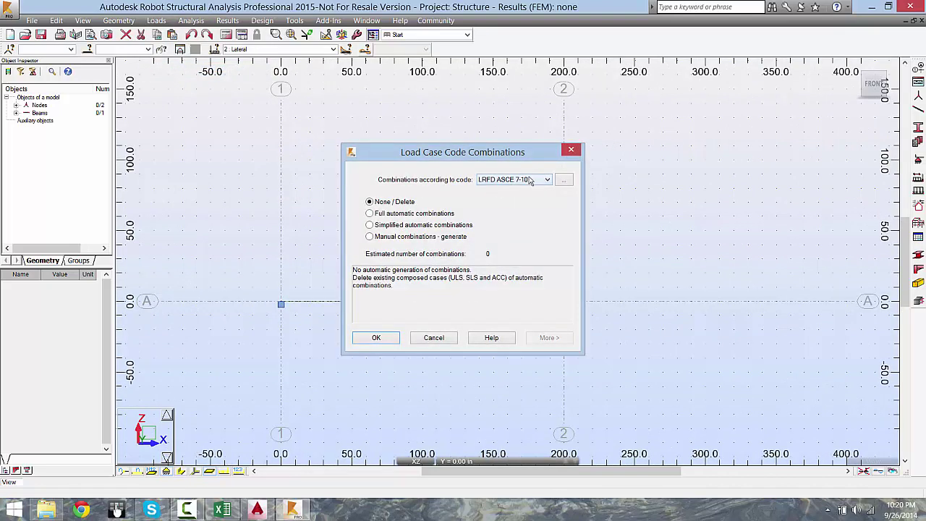
pyautogui.click(538, 181)
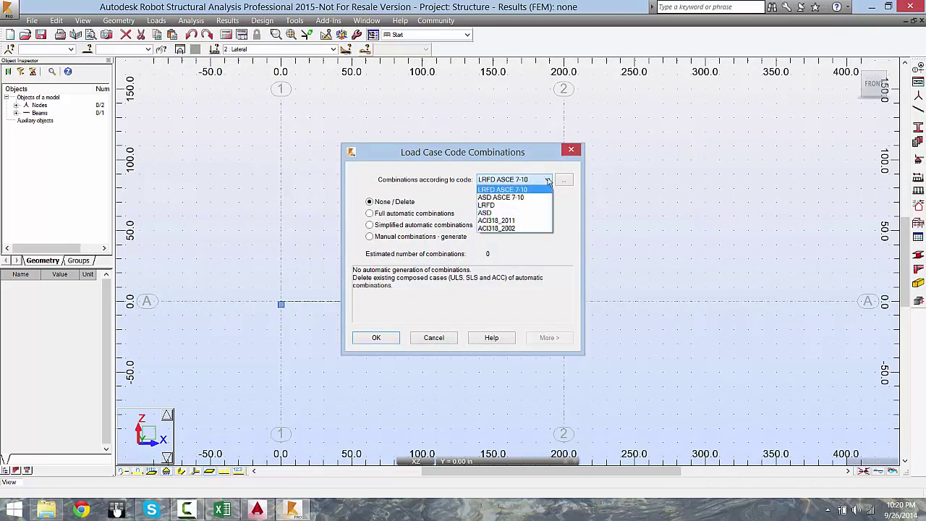
pyautogui.click(418, 173)
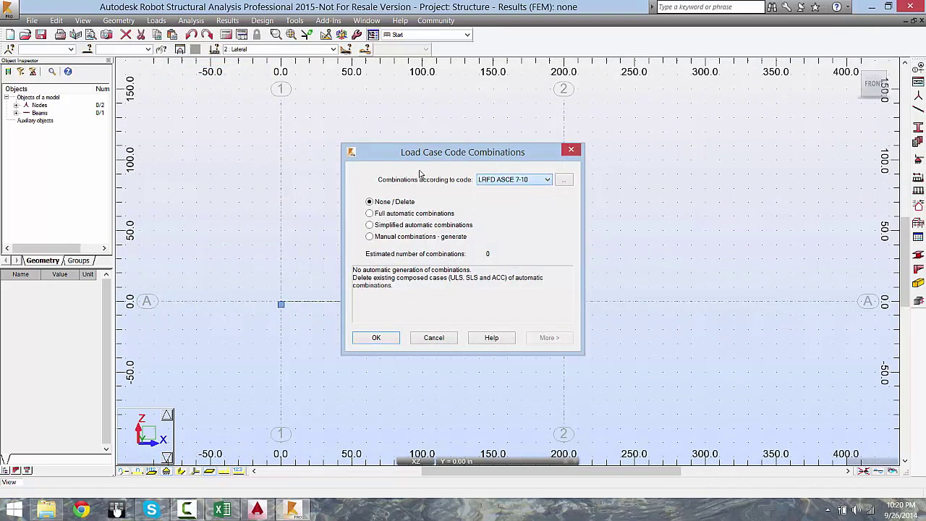
pyautogui.click(438, 338)
# Create manual load combination 3 of type ULS and name it Linear.
pyautogui.click(156, 20)
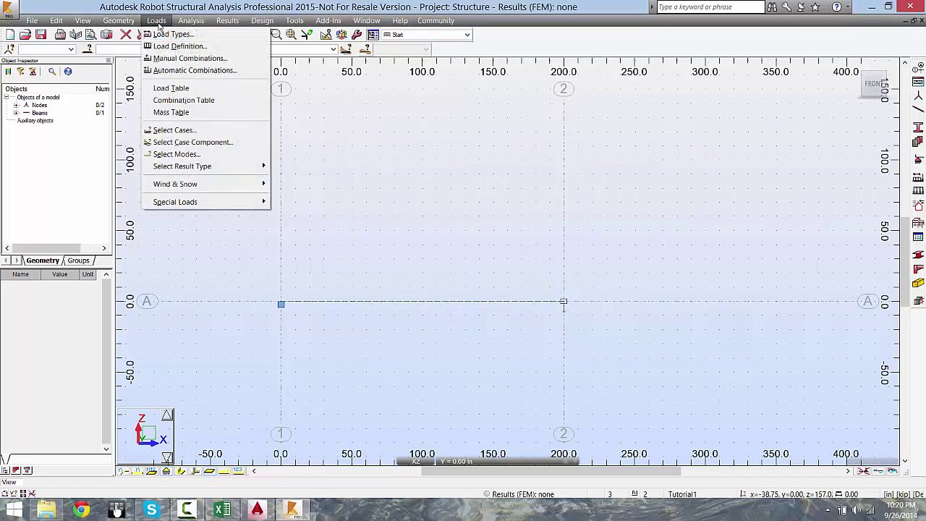
pyautogui.click(204, 60)
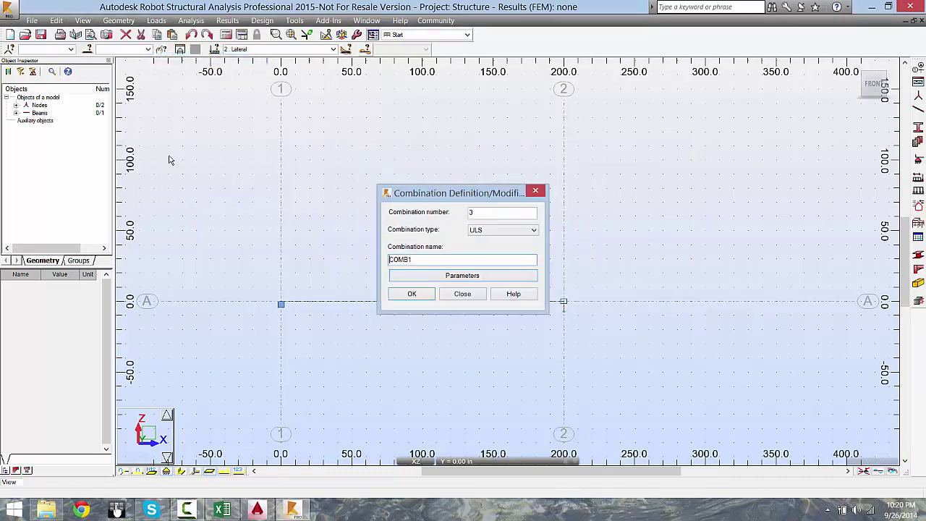
pyautogui.doubleClick(410, 260)
pyautogui.write('Linear')
pyautogui.click(531, 231)
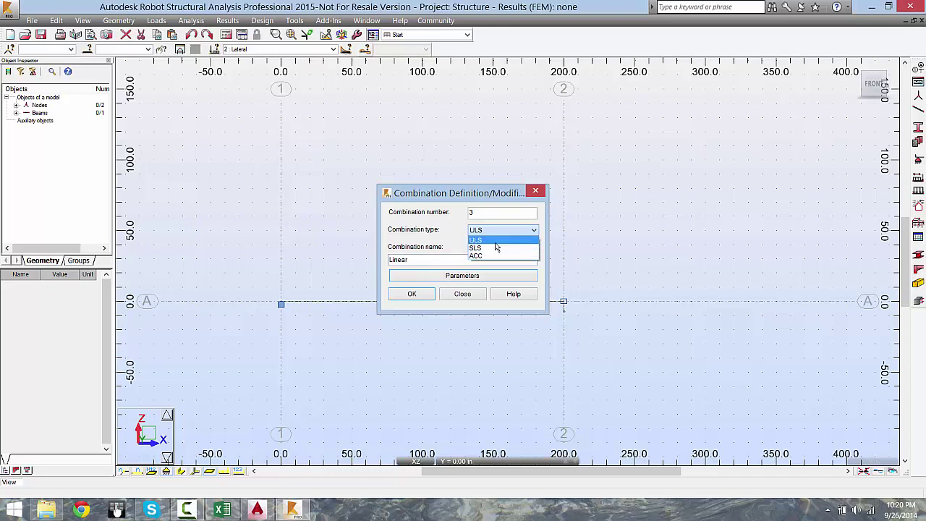
pyautogui.click(448, 243)
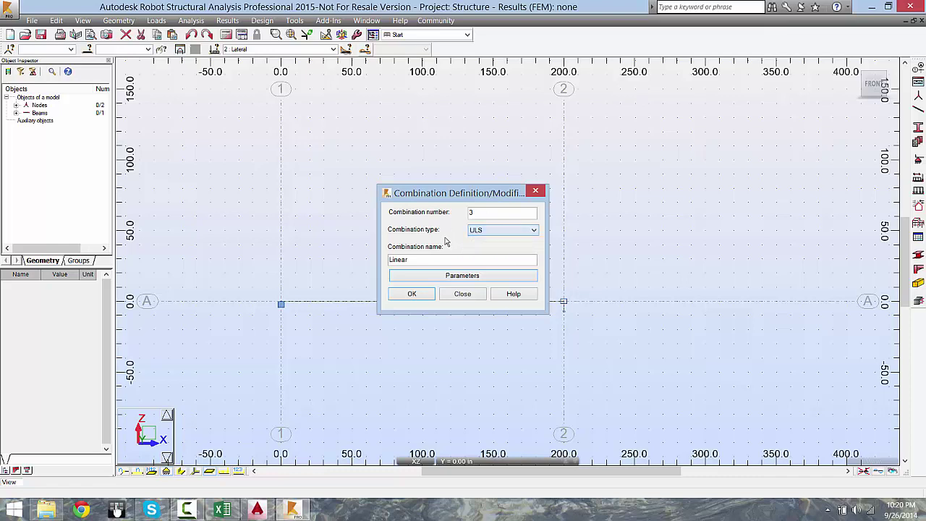
pyautogui.click(433, 277)
pyautogui.click(461, 285)
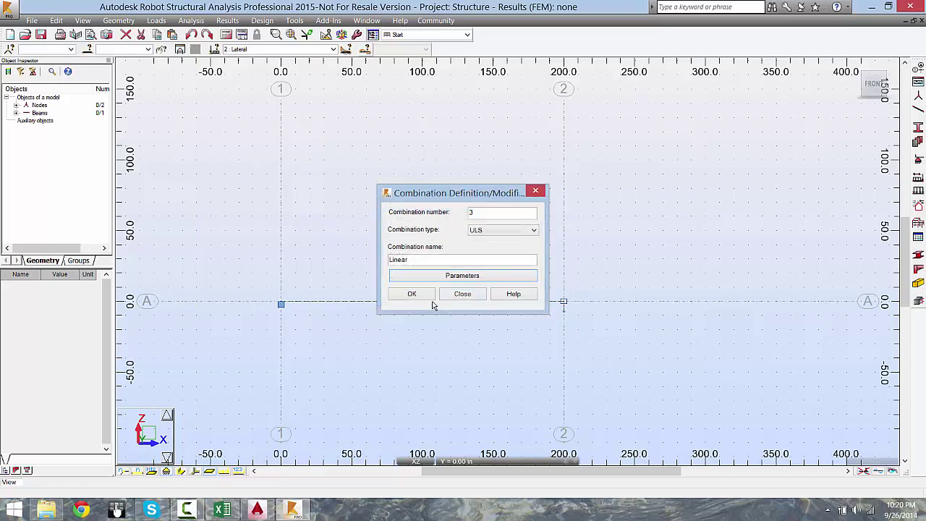
pyautogui.click(426, 294)
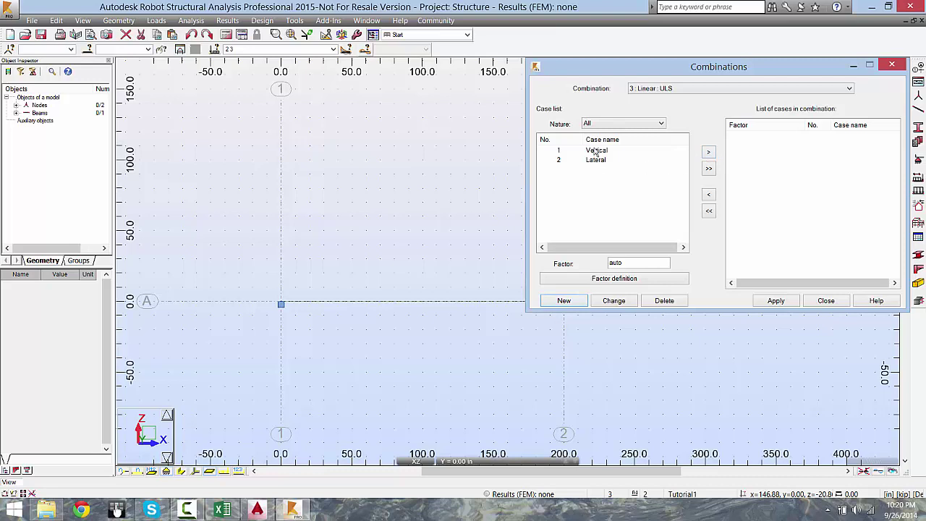
# Include the Vertical and Lateral cases in the Linear combination, each with a factor of 1.
pyautogui.click(559, 150)
pyautogui.click(559, 160)
pyautogui.doubleClick(629, 263)
pyautogui.write('1')
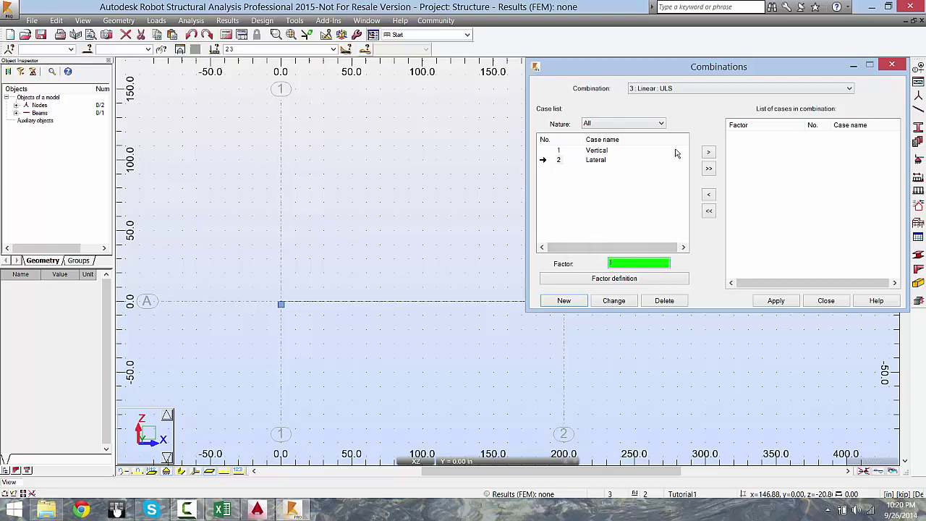
pyautogui.click(558, 150)
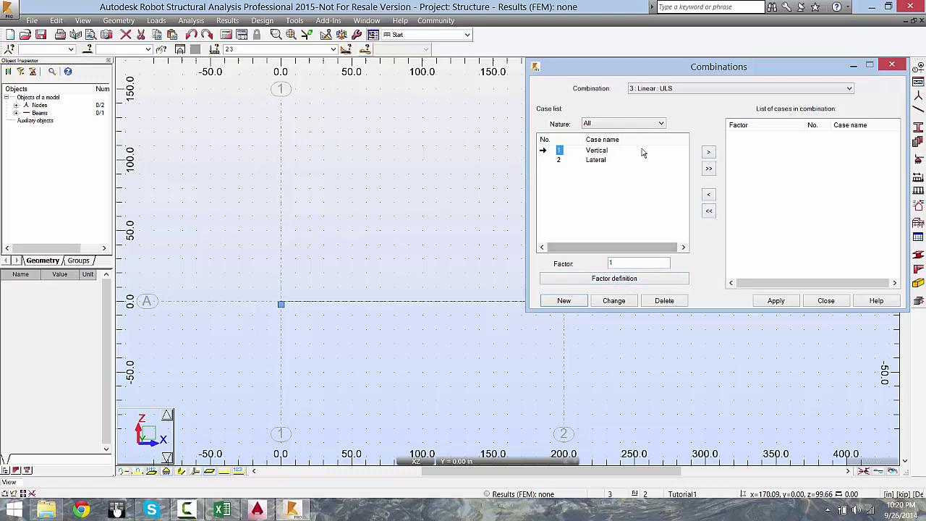
pyautogui.click(709, 170)
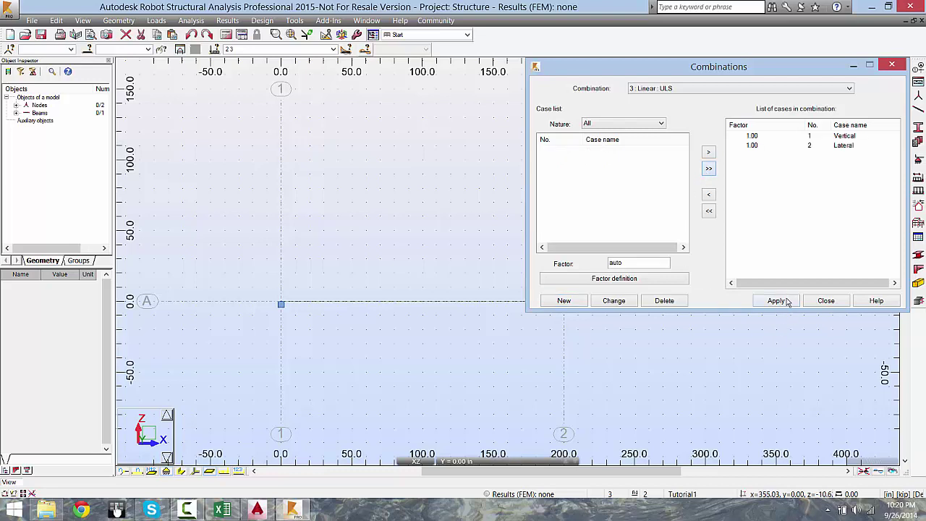
# Create load combination 4 of type ULS and name it Non-Linear.
pyautogui.click(564, 303)
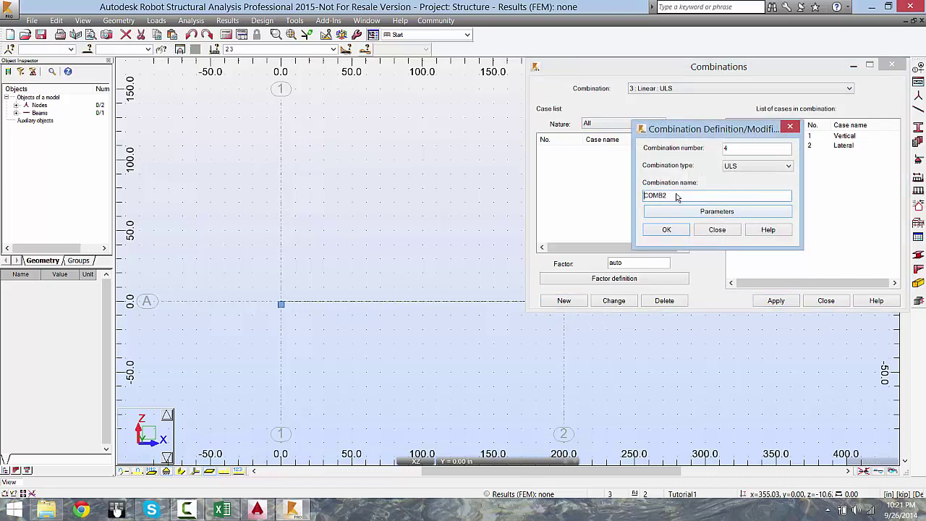
pyautogui.moveTo(677, 197); pyautogui.dragTo(596, 200)
pyautogui.write('Linear')
pyautogui.click(675, 232)
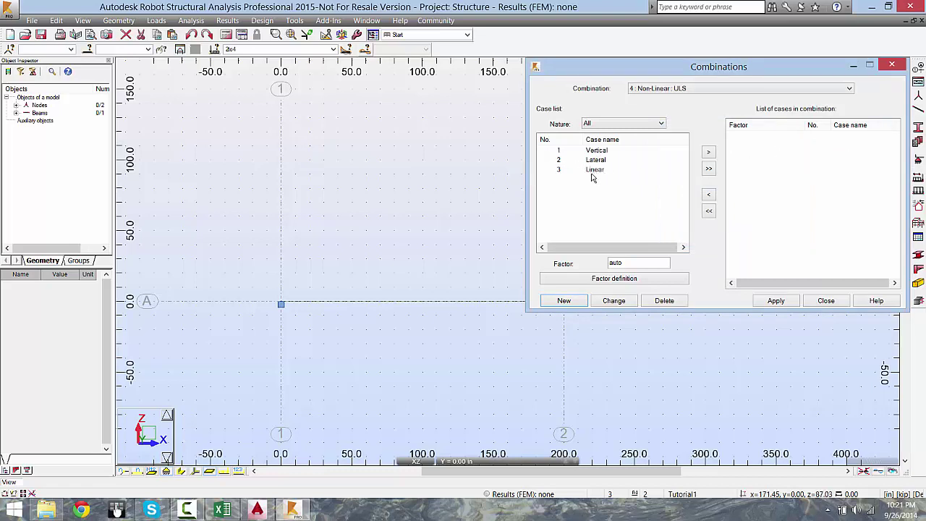
# Include the Linear combination in the Non-Linear combination with a factor of 1 and close the combinations.
pyautogui.click(559, 171)
pyautogui.doubleClick(630, 262)
pyautogui.write('1')
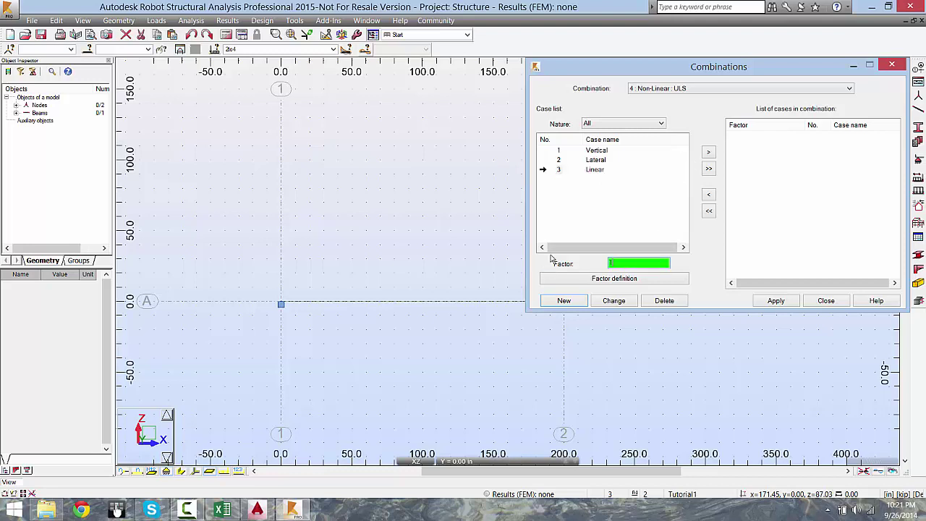
pyautogui.click(709, 151)
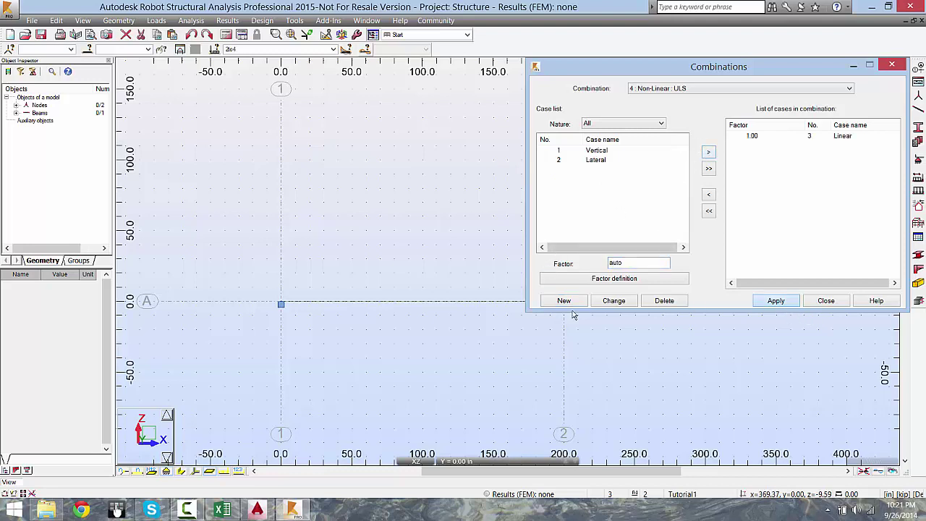
pyautogui.click(826, 300)
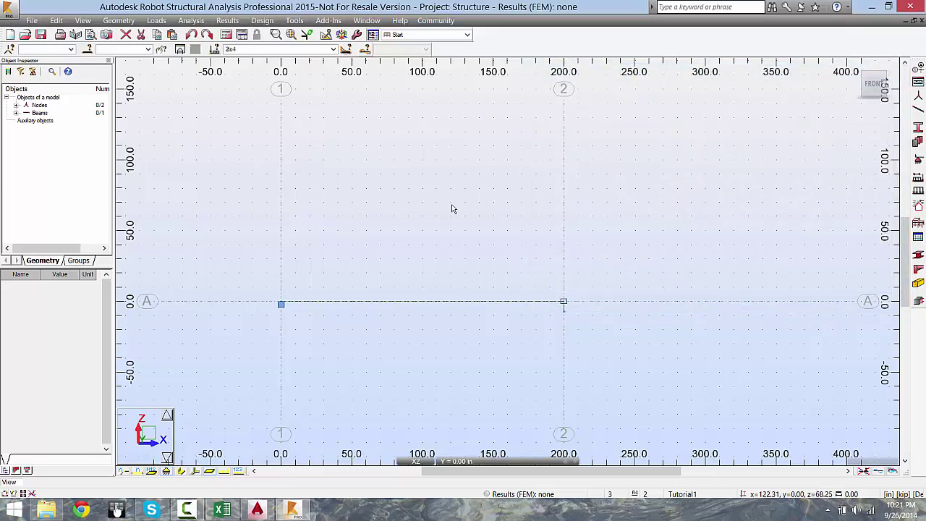
pyautogui.click(333, 48)
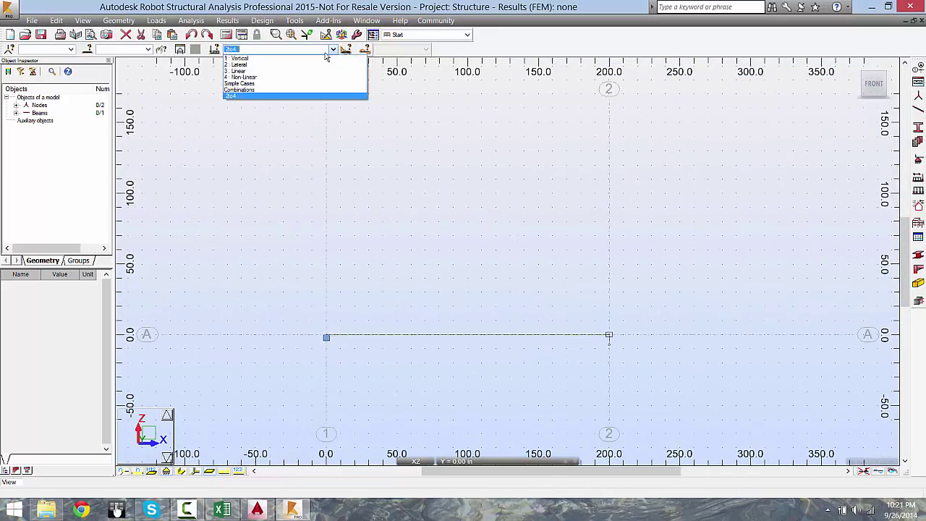
pyautogui.click(299, 4)
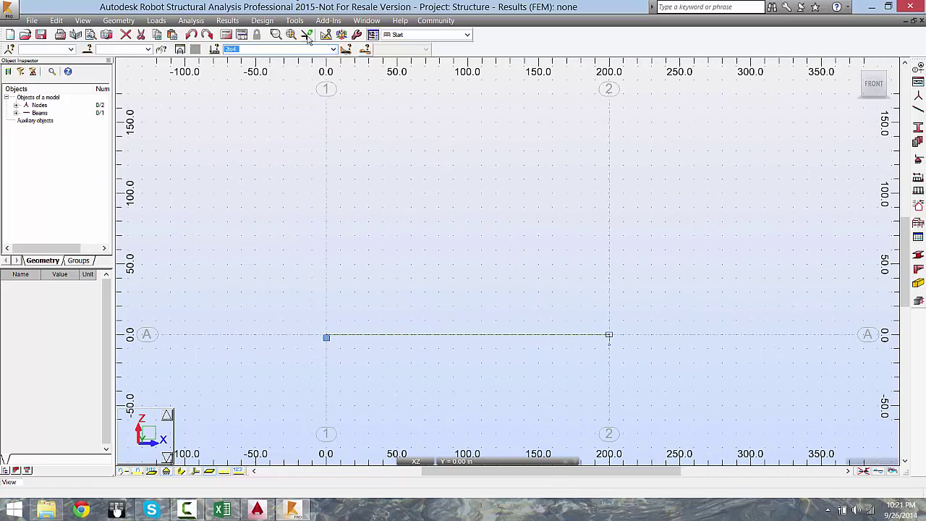
# Turn on non-linear analysis for the Non-Linear combination, keep its default calculation parameters, and close the analysis types.
pyautogui.click(192, 20)
pyautogui.click(198, 33)
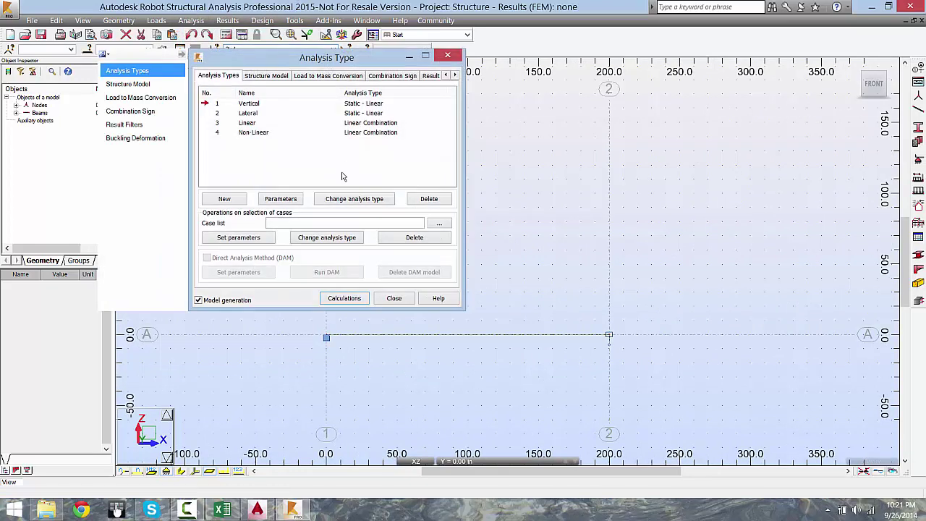
pyautogui.click(217, 133)
pyautogui.click(289, 199)
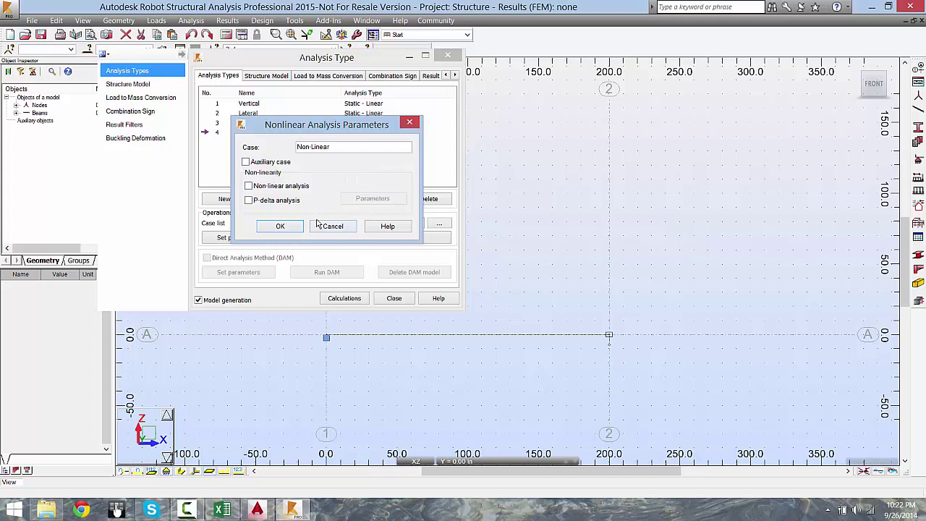
pyautogui.click(249, 186)
pyautogui.click(359, 200)
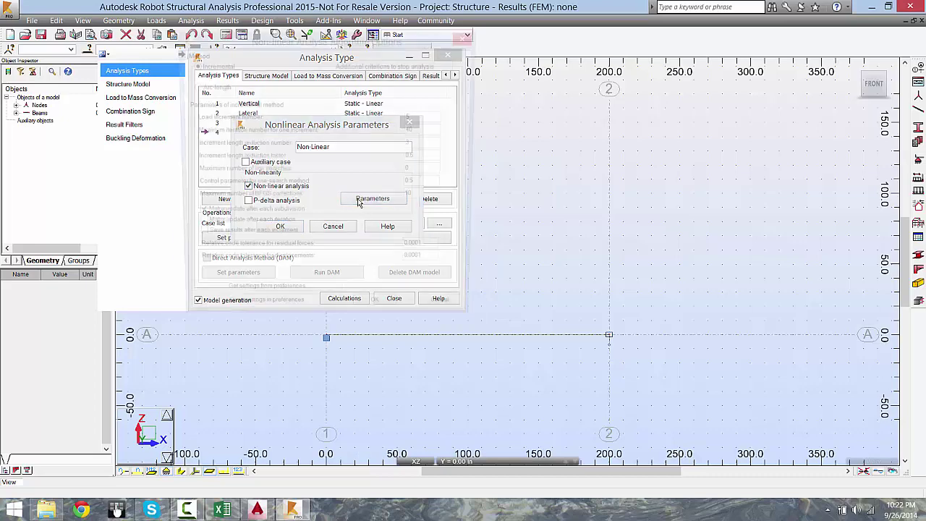
pyautogui.click(380, 314)
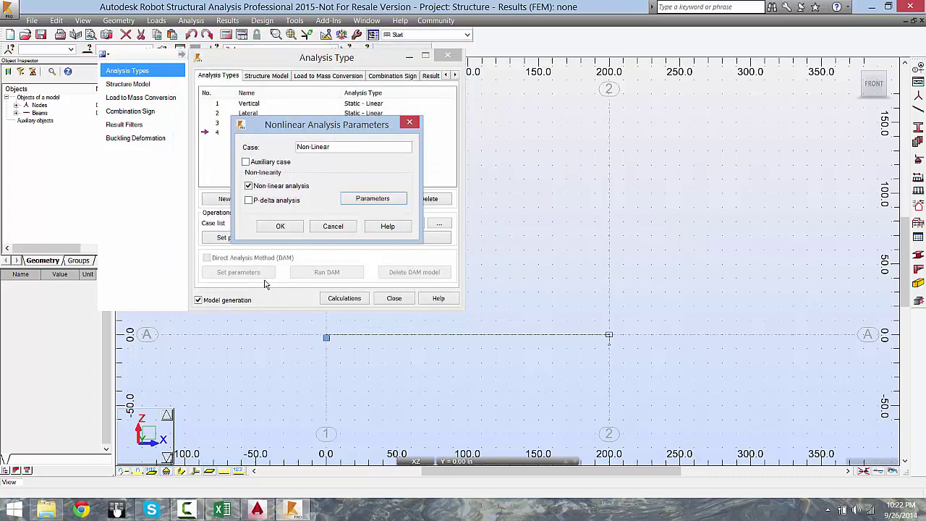
pyautogui.click(280, 227)
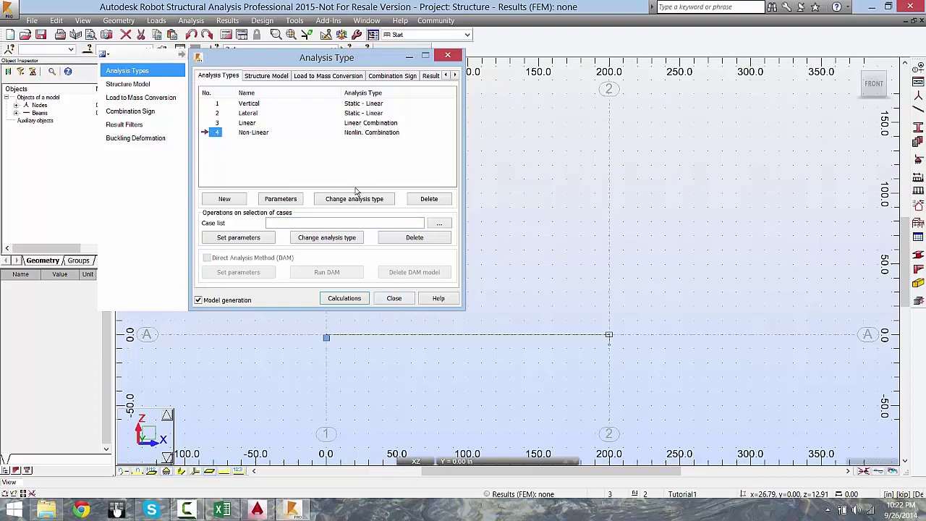
pyautogui.click(394, 299)
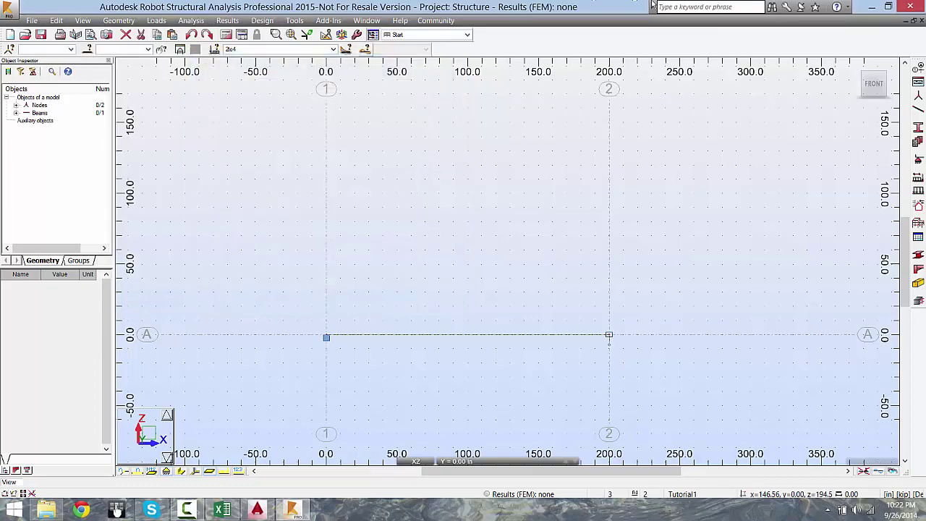
# Define a bar force of -200 kip in Z at relative coordinate 0.25, generating a calculation node at the load point.
pyautogui.moveTo(501, 241); pyautogui.dragTo(402, 182, button='middle')
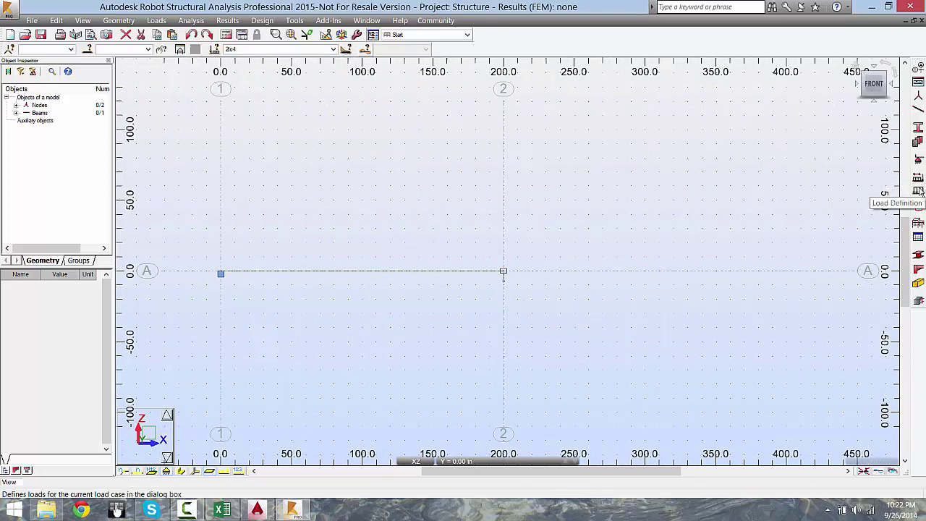
pyautogui.click(156, 20)
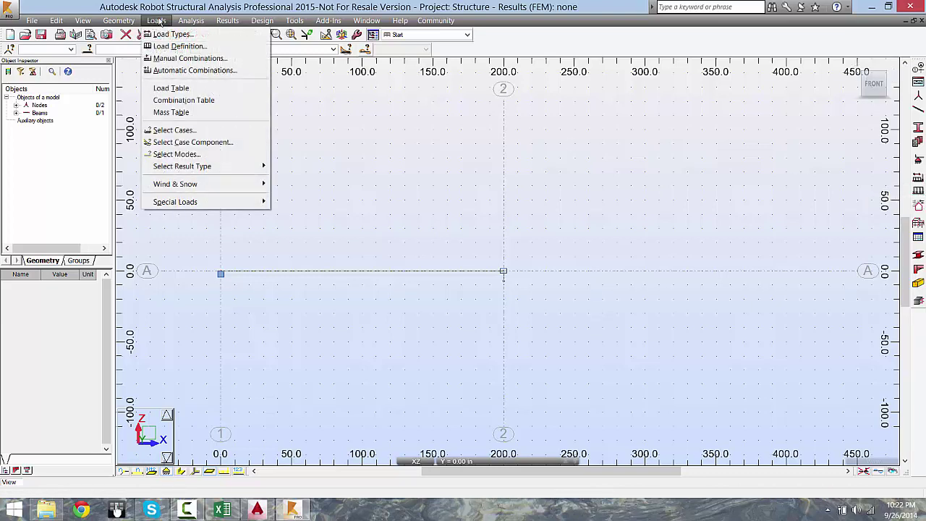
pyautogui.click(176, 47)
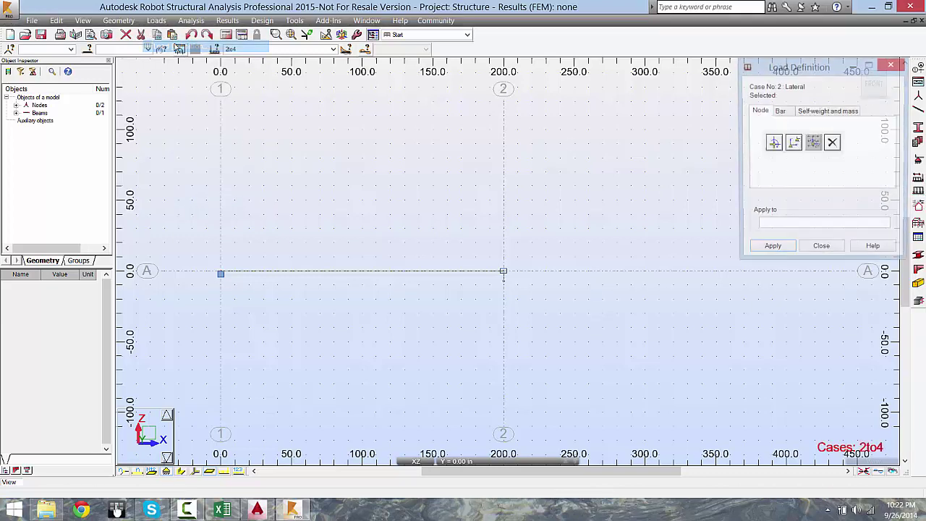
pyautogui.click(782, 116)
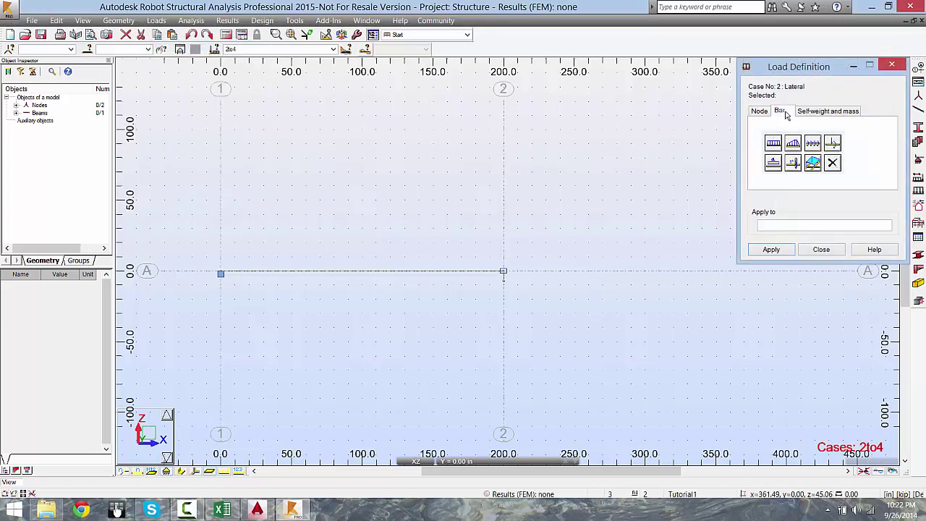
pyautogui.click(832, 144)
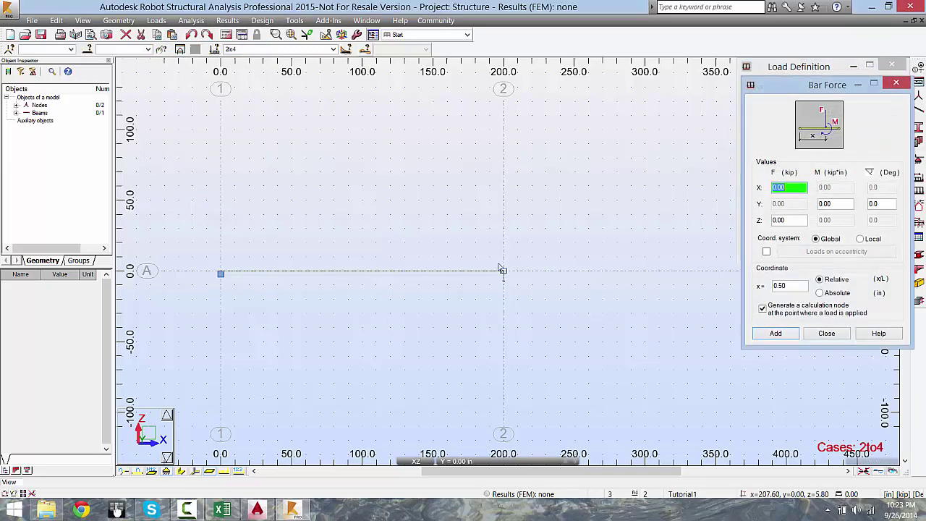
pyautogui.click(792, 221)
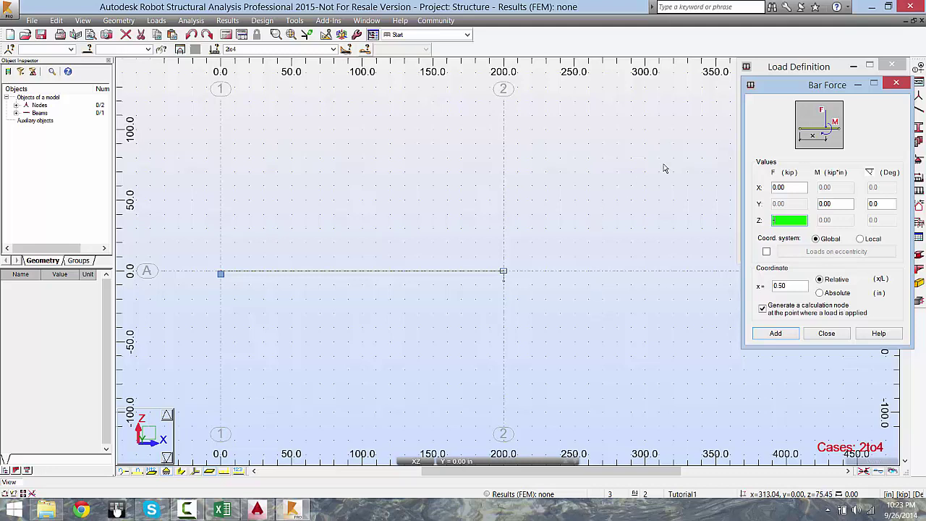
pyautogui.write('-200')
pyautogui.click(788, 287)
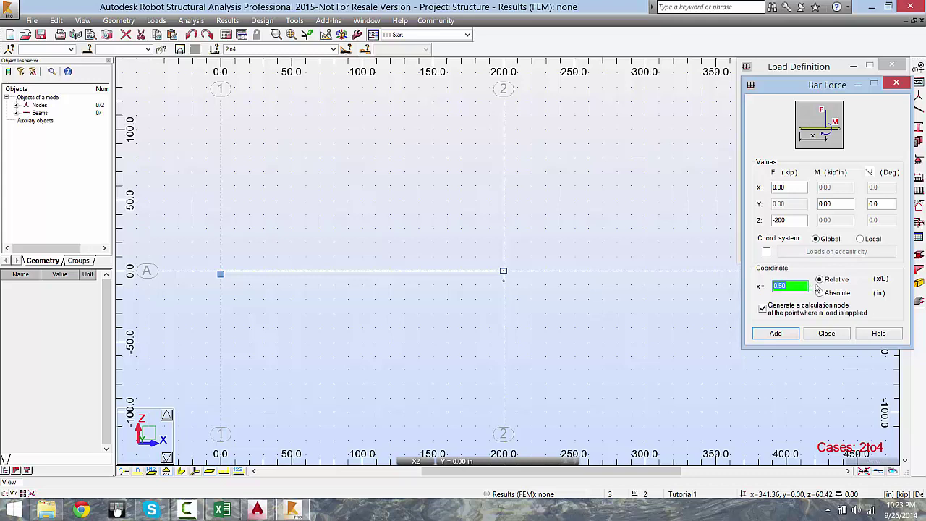
pyautogui.click(763, 308)
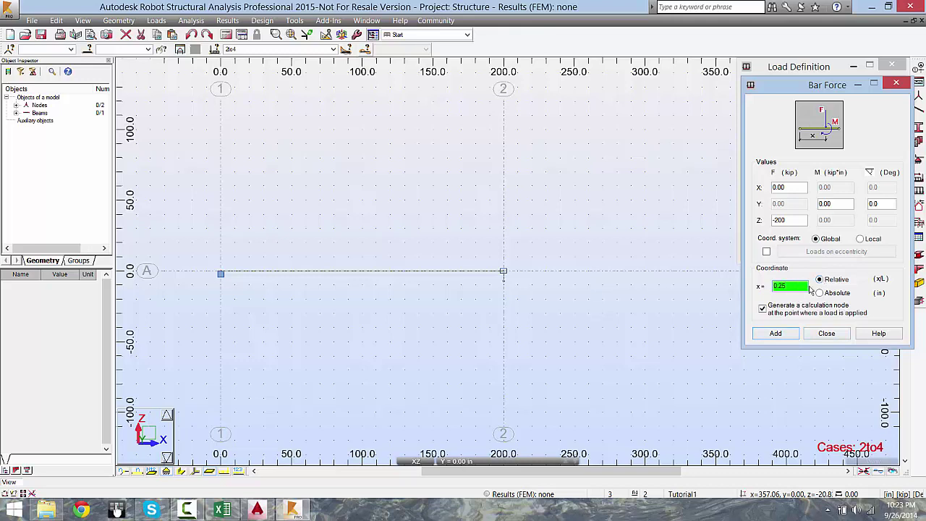
pyautogui.click(776, 334)
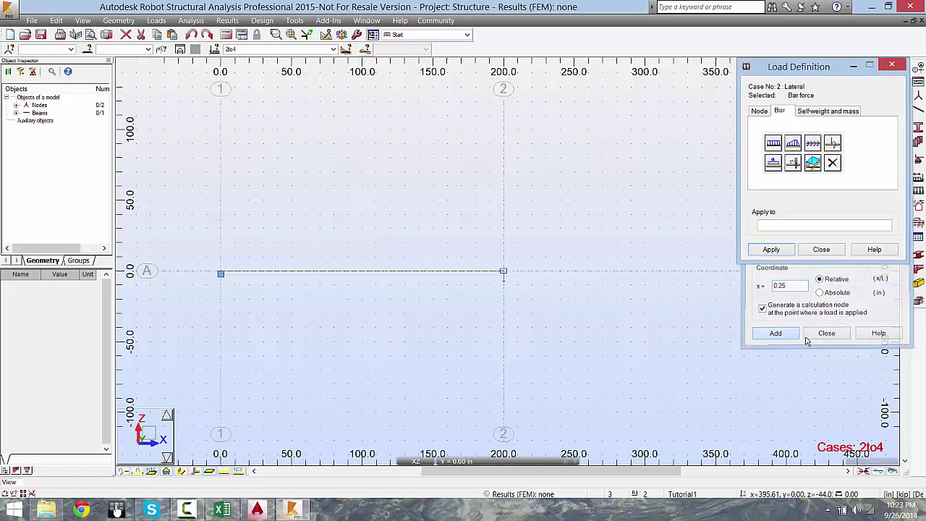
# Apply the quarter-point force to the beam measured from each end, placing loads at 50 and 150 inches.
pyautogui.click(438, 274)
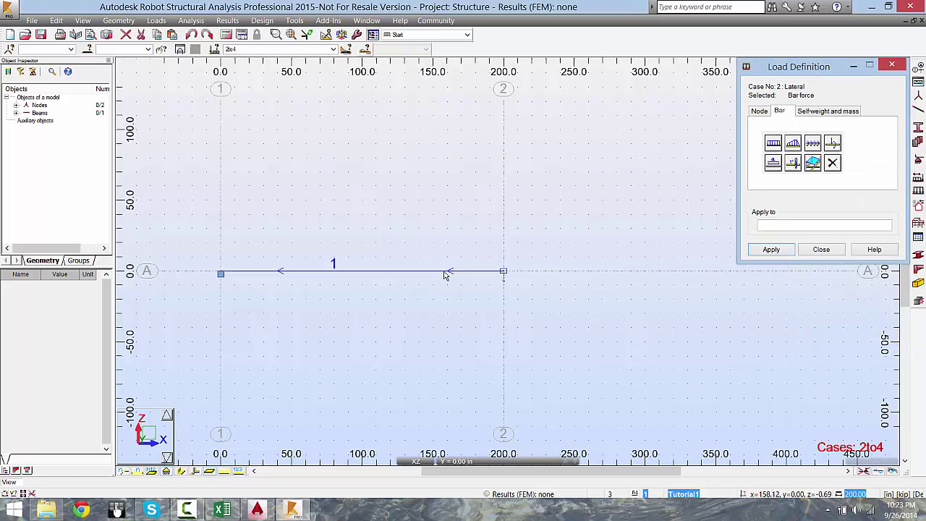
pyautogui.click(443, 273)
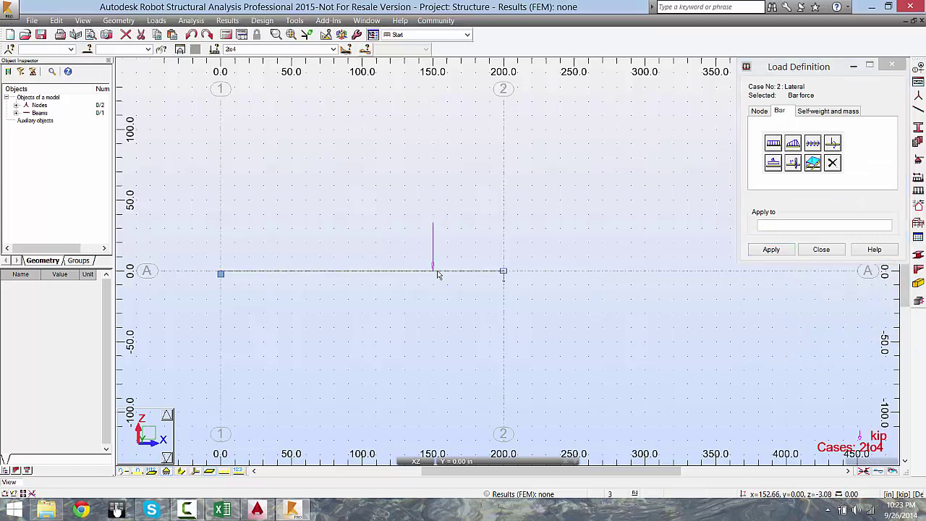
pyautogui.click(249, 273)
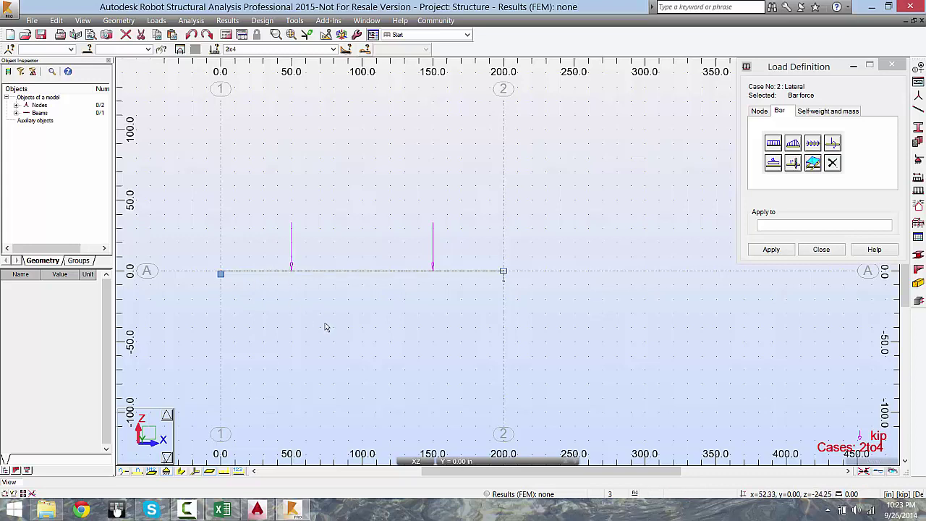
# Define another -200 kip bar force at relative coordinate 0.5 and apply it to the beam.
pyautogui.click(832, 143)
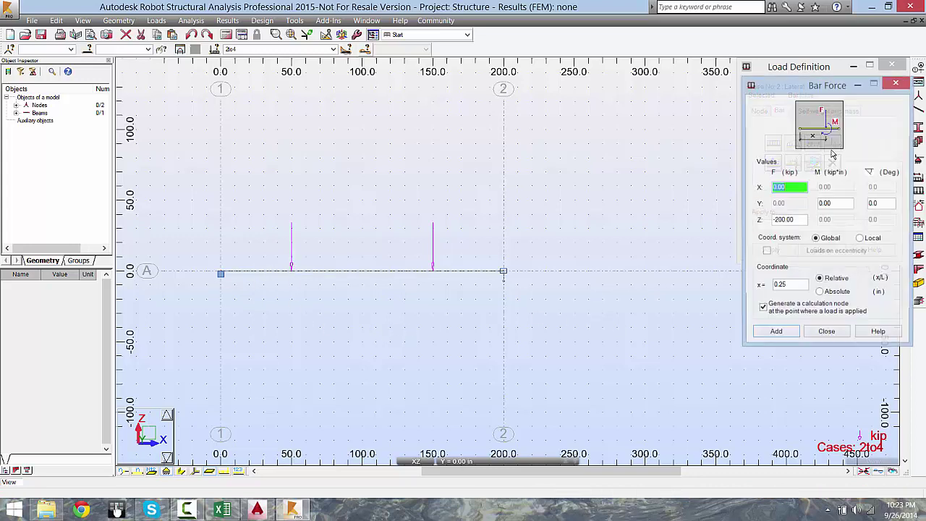
pyautogui.click(794, 287)
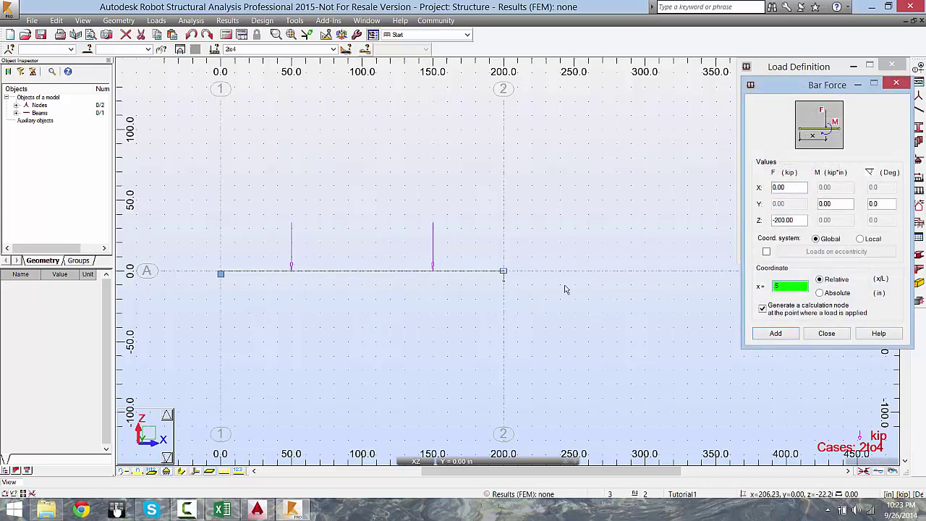
pyautogui.click(775, 334)
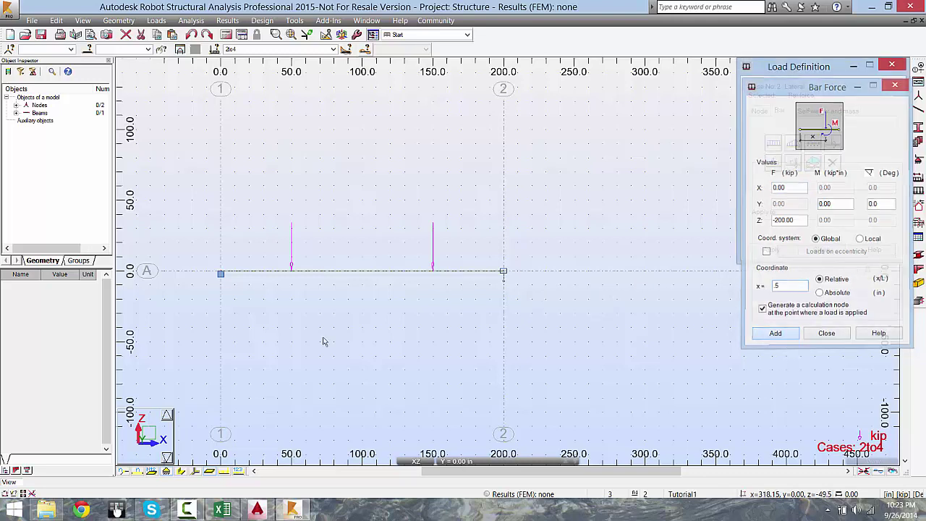
pyautogui.click(351, 272)
pyautogui.click(771, 249)
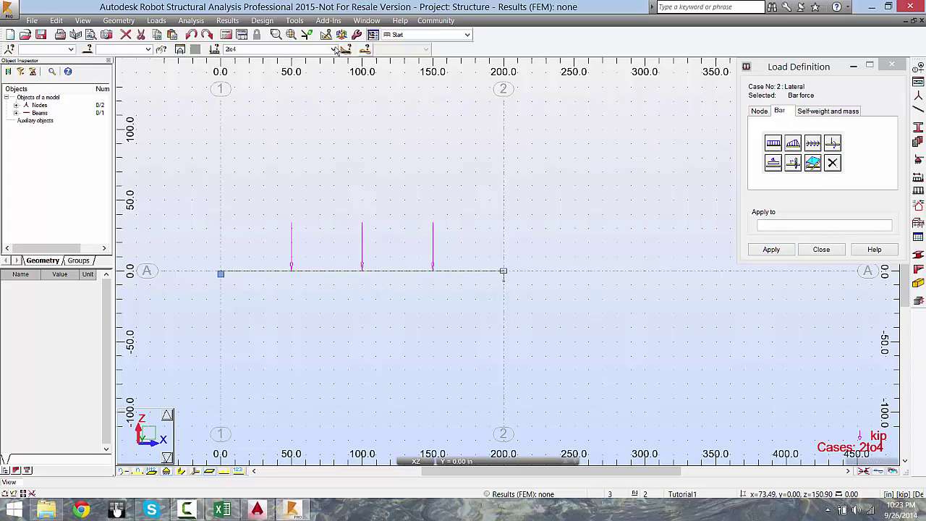
# Close the load definition and delete the three bar forces on the beam at 50, 100 and 150 inches.
pyautogui.click(334, 48)
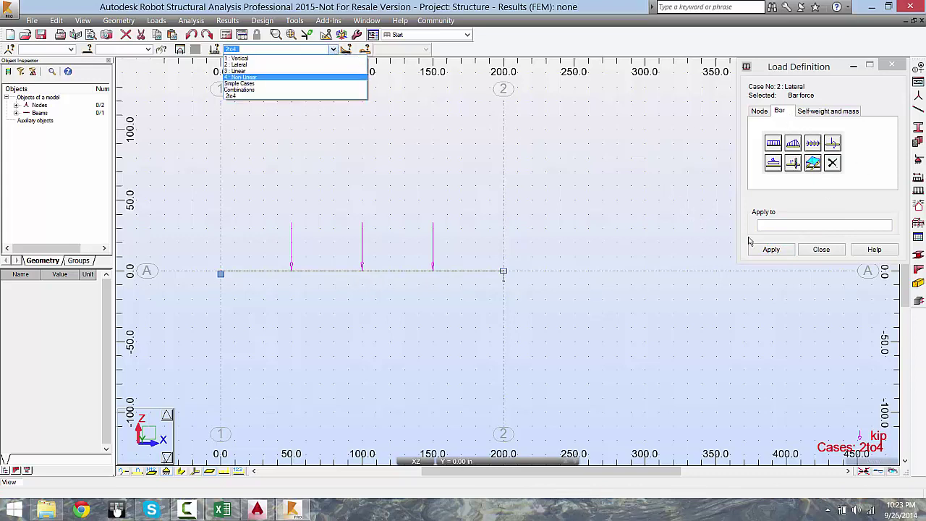
pyautogui.click(830, 252)
pyautogui.click(827, 250)
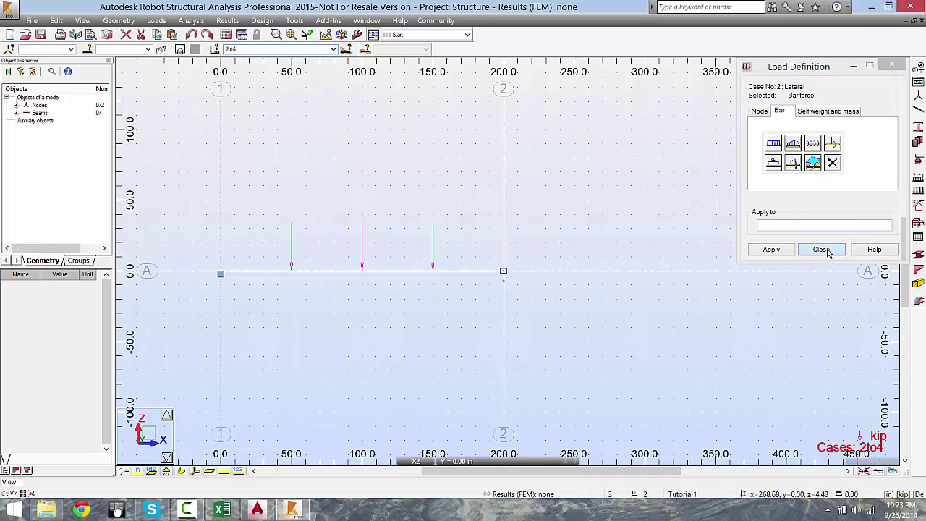
pyautogui.click(226, 472)
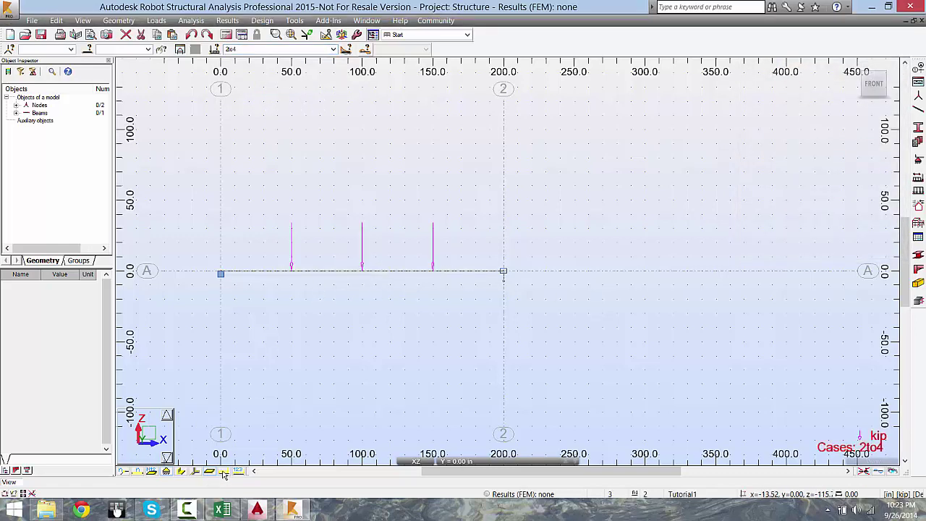
pyautogui.rightClick(433, 241)
pyautogui.click(399, 283)
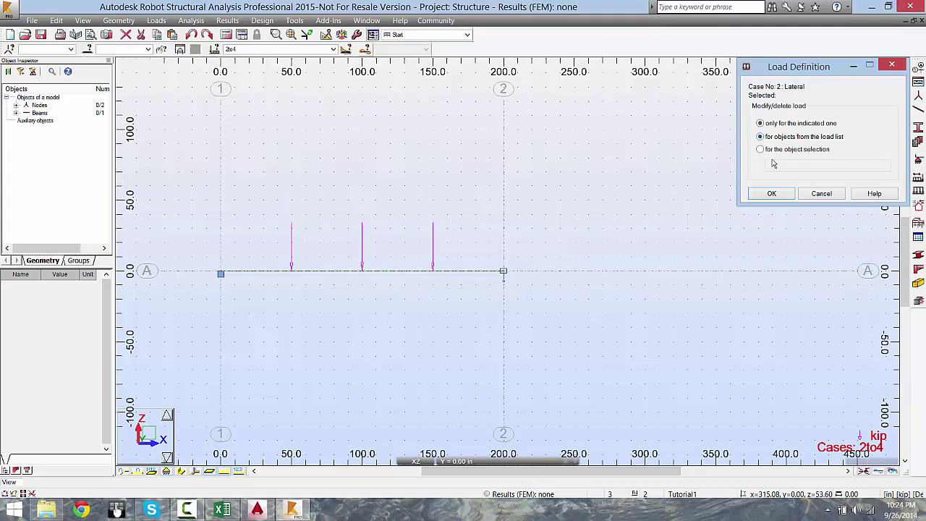
pyautogui.click(785, 197)
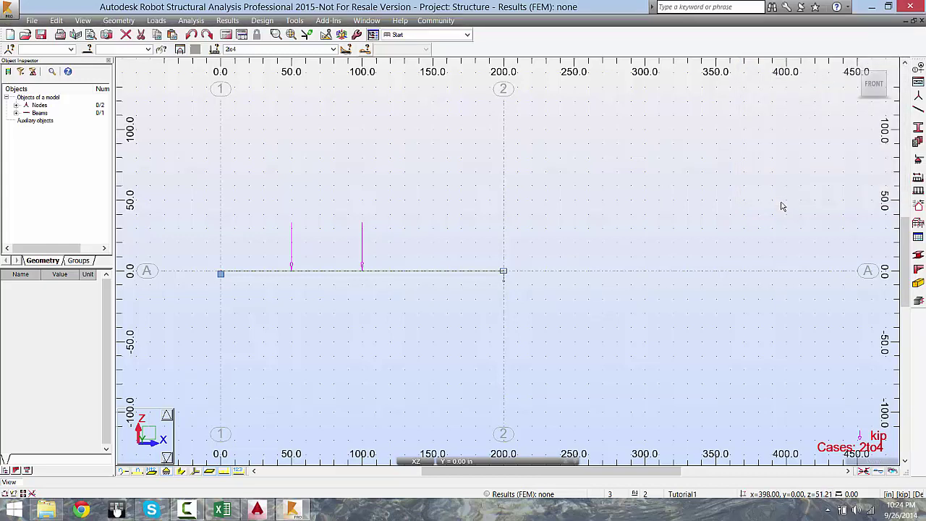
pyautogui.rightClick(362, 243)
pyautogui.click(389, 290)
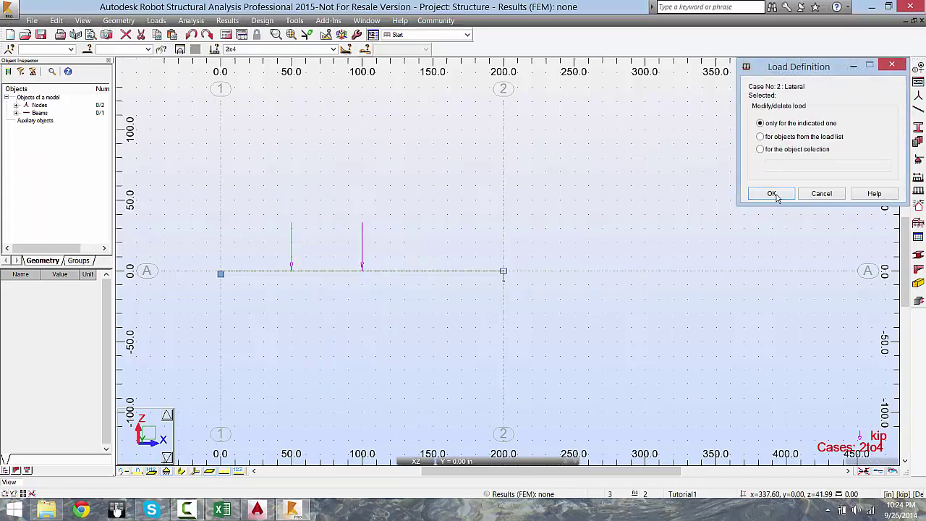
pyautogui.click(773, 196)
pyautogui.rightClick(294, 241)
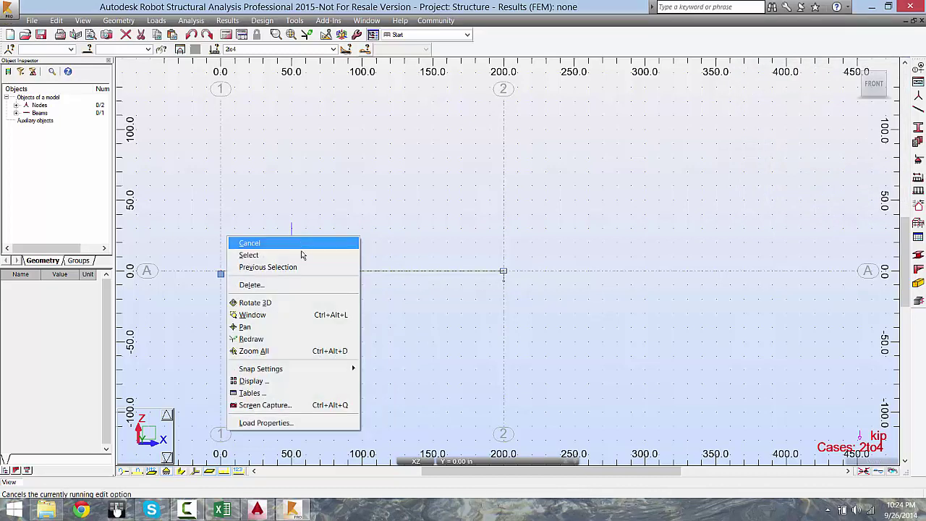
pyautogui.click(290, 285)
pyautogui.click(771, 194)
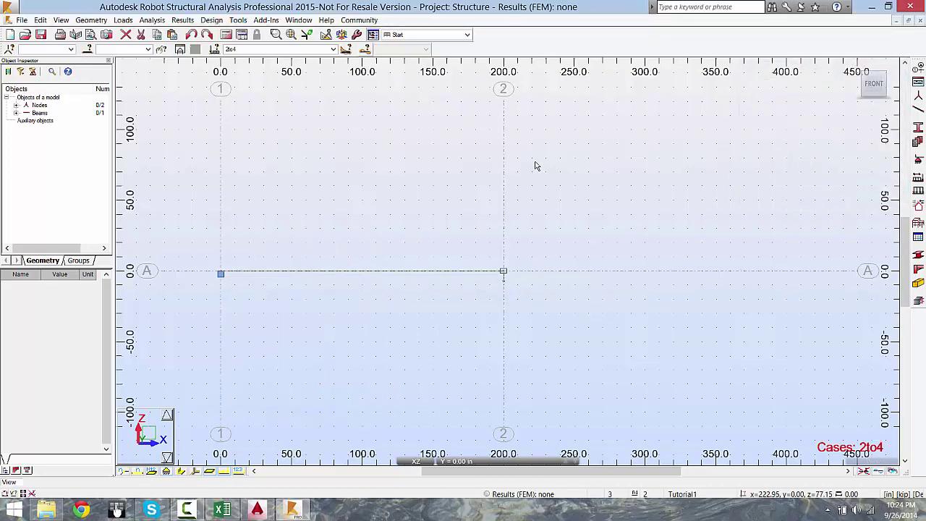
# Make Vertical the active load case and apply a bar force of -200 kip in Z to the beam at relative coordinate 0.50.
pyautogui.click(919, 191)
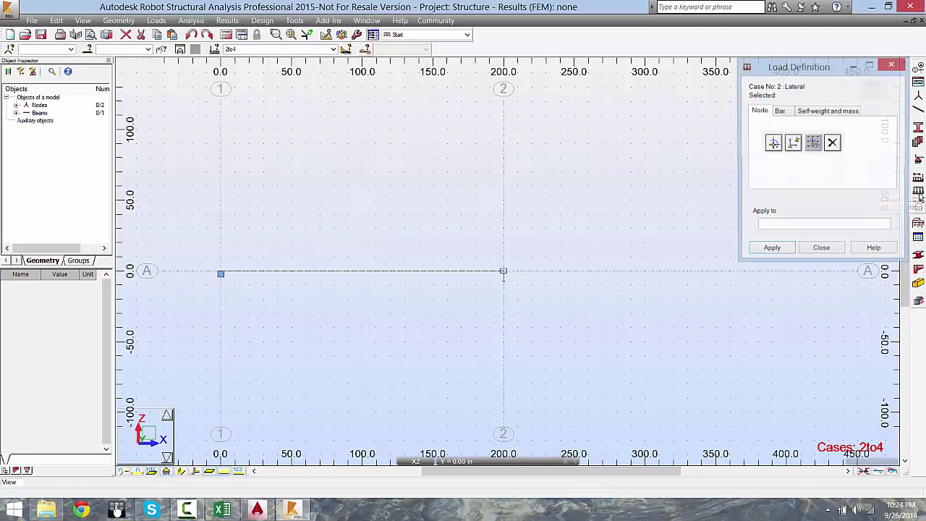
pyautogui.click(784, 111)
pyautogui.click(835, 149)
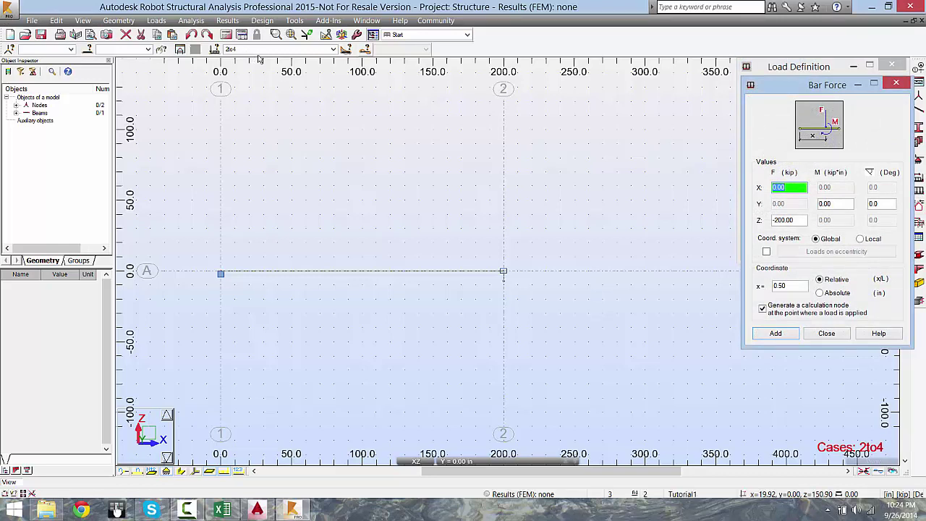
pyautogui.click(284, 49)
pyautogui.click(333, 50)
pyautogui.click(246, 58)
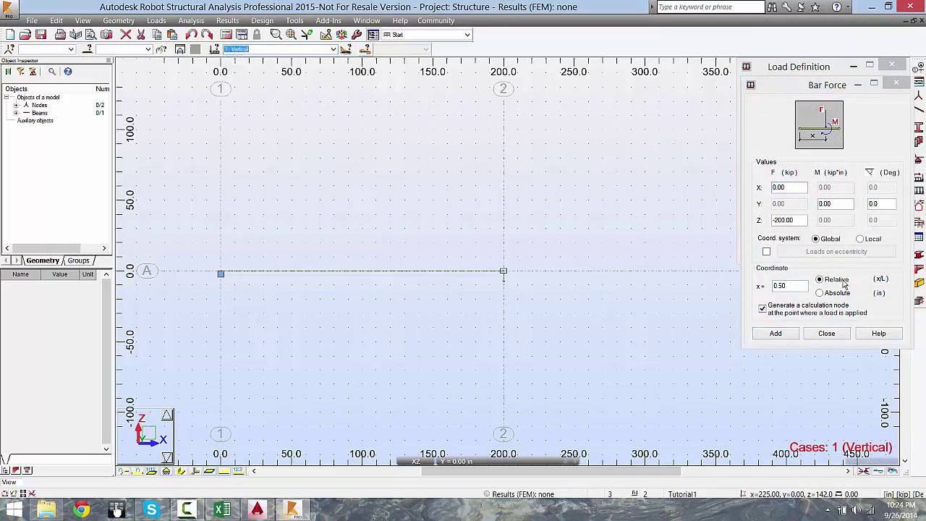
pyautogui.click(775, 333)
pyautogui.click(393, 273)
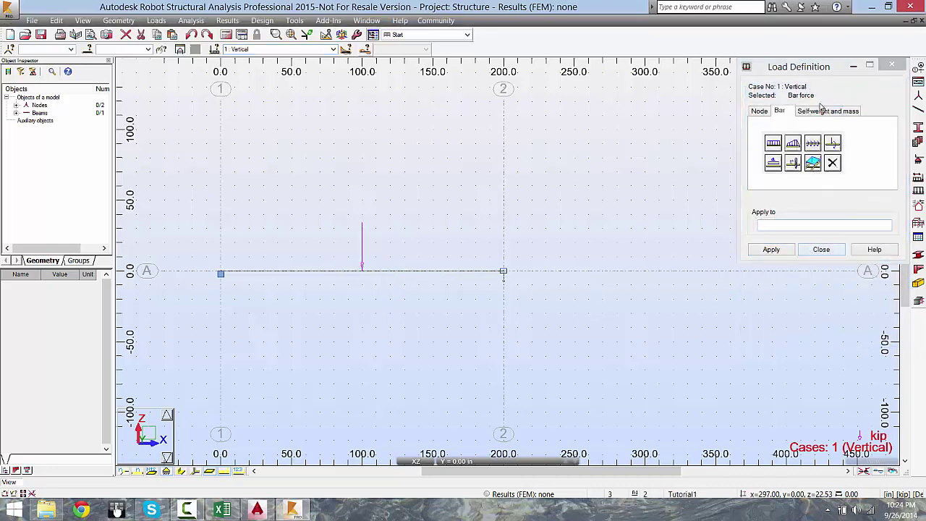
# Apply a nodal force of -2500 kip in X to the beam's end node at 200 inches.
pyautogui.click(759, 111)
pyautogui.click(773, 143)
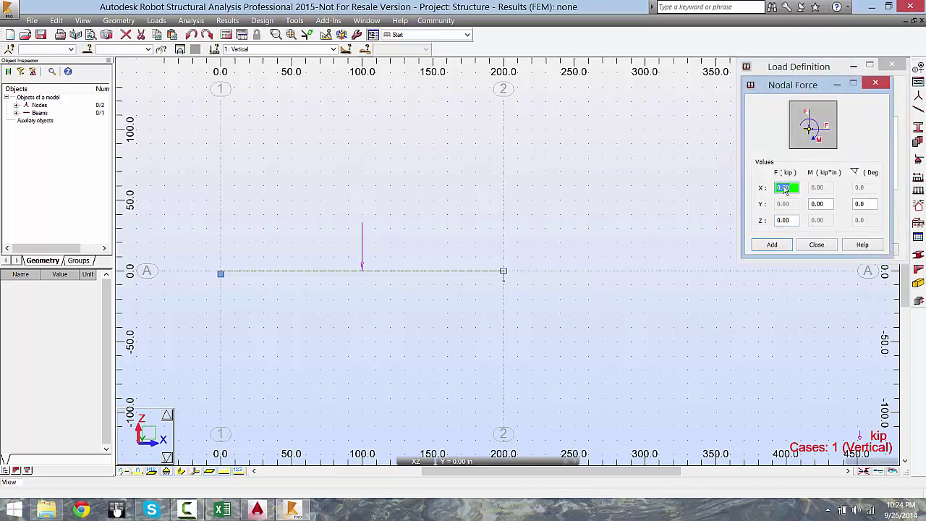
pyautogui.write('-2500')
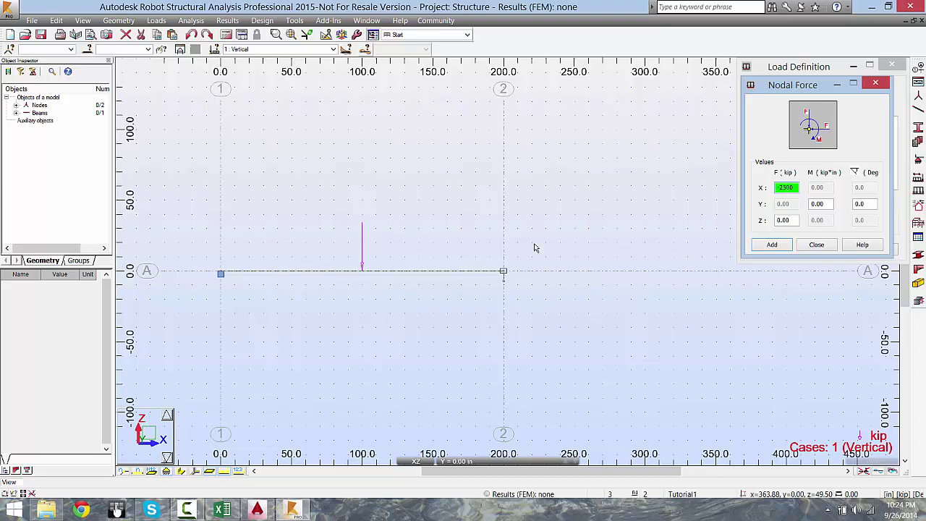
pyautogui.click(504, 272)
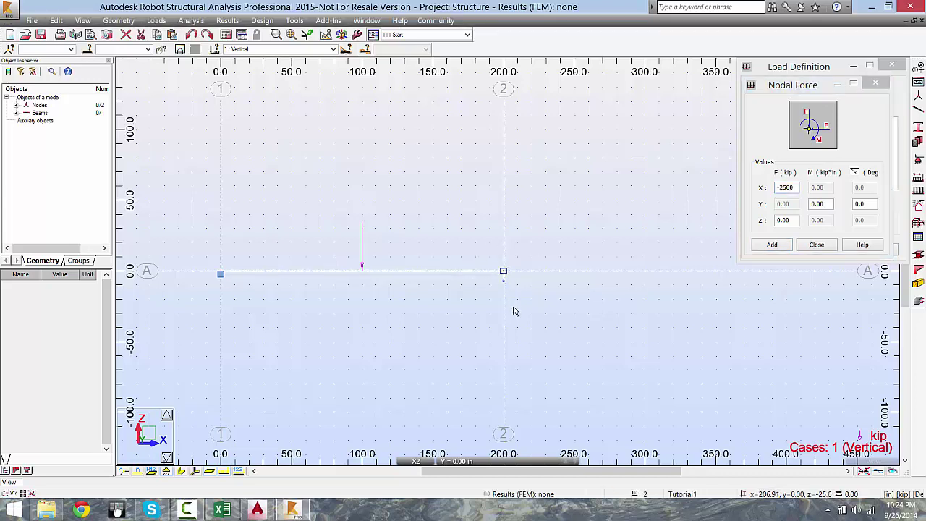
pyautogui.click(772, 245)
pyautogui.click(505, 271)
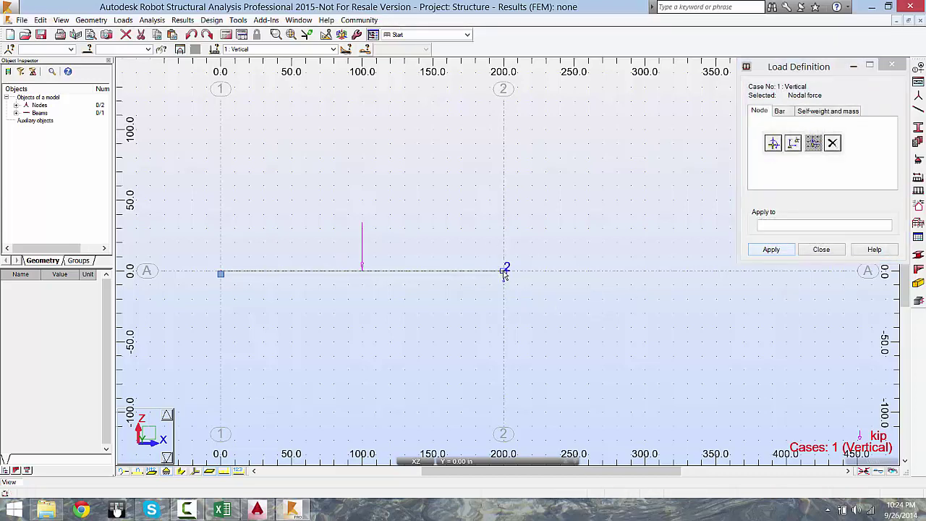
# Turn on the display of load values in the model view and close the load definition.
pyautogui.scroll(1, 520, 287)
pyautogui.moveTo(503, 274); pyautogui.dragTo(523, 288, button='middle')
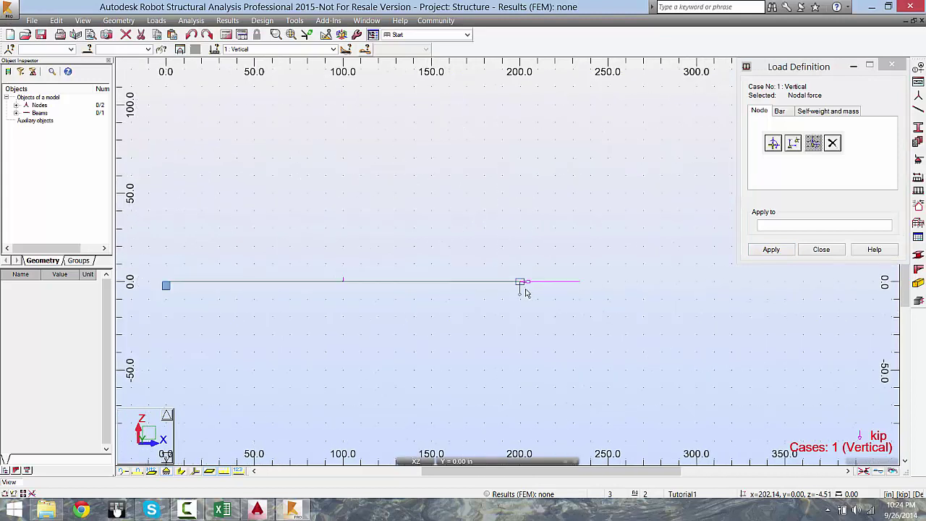
pyautogui.scroll(-2, 524, 288)
pyautogui.click(83, 21)
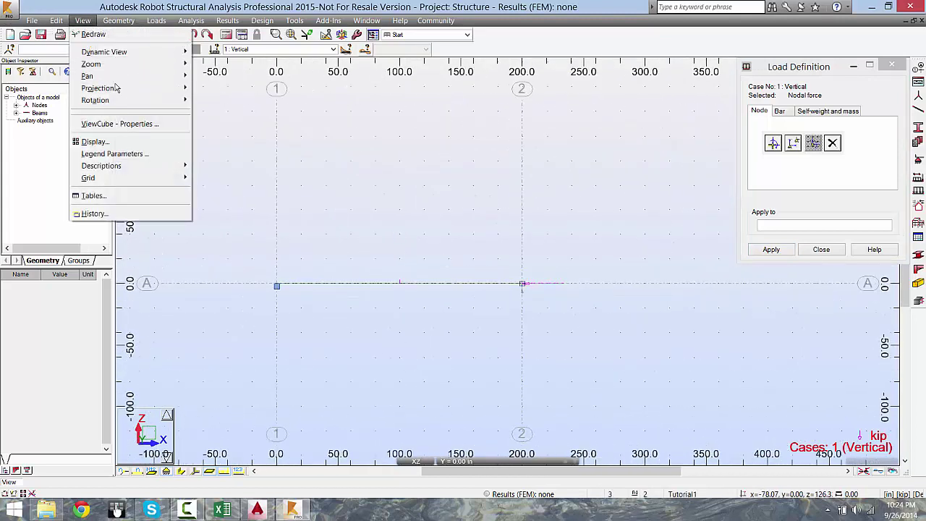
pyautogui.click(119, 141)
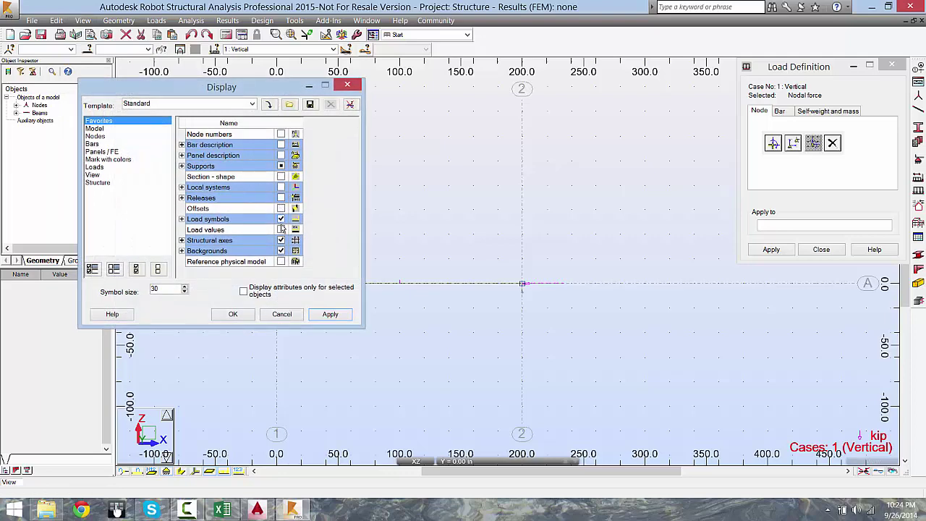
pyautogui.click(280, 229)
pyautogui.click(323, 314)
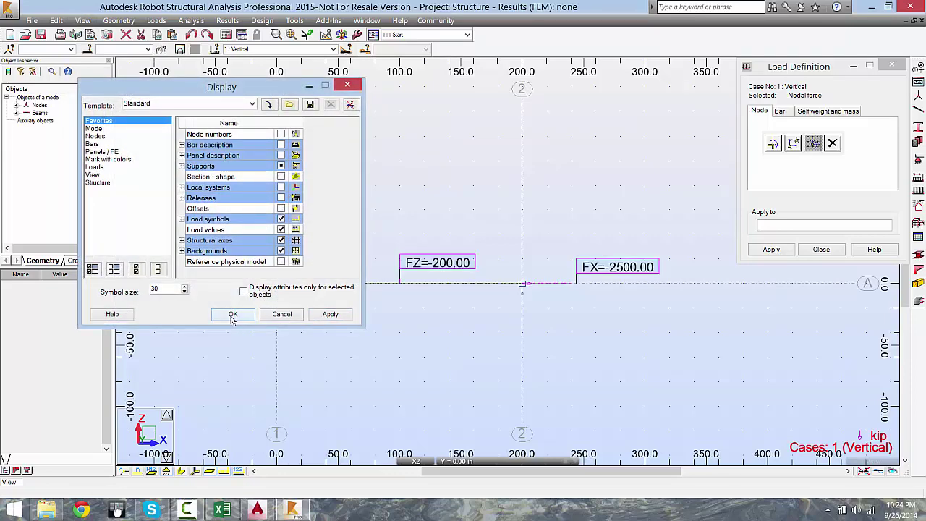
pyautogui.click(233, 314)
pyautogui.scroll(4, 451, 331)
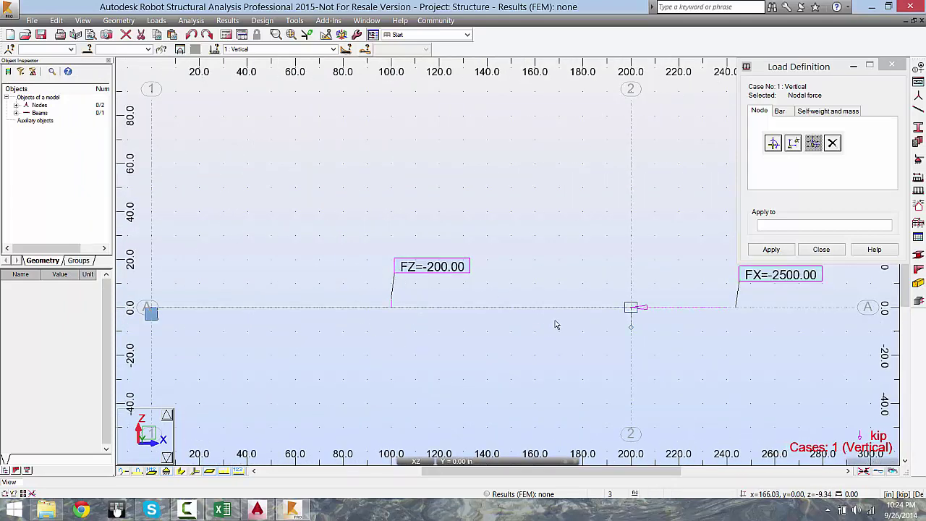
pyautogui.scroll(-2, 513, 350)
pyautogui.moveTo(350, 332); pyautogui.dragTo(348, 345, button='middle')
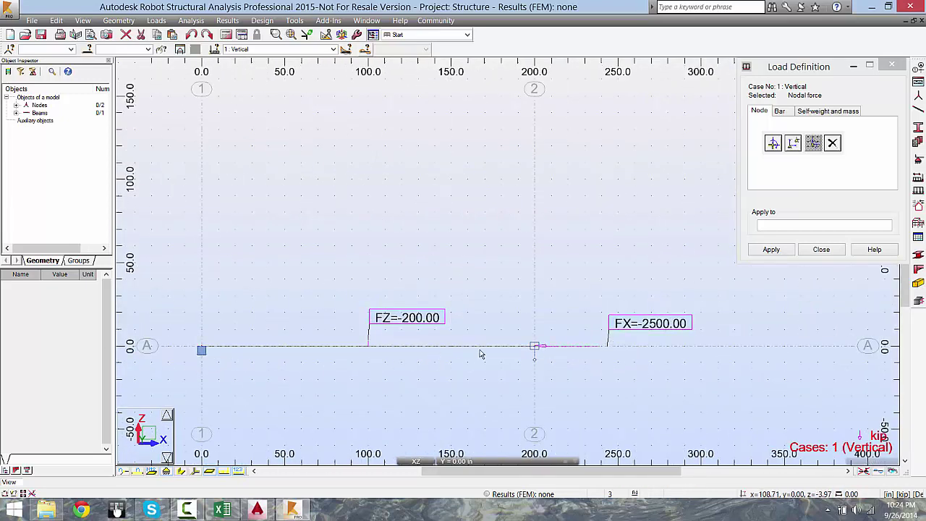
pyautogui.scroll(2, 434, 293)
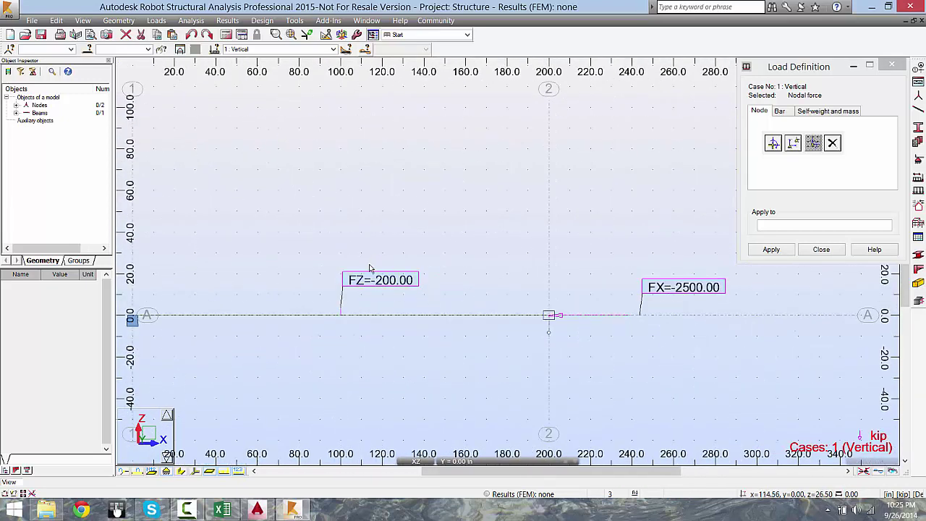
pyautogui.scroll(-2, 389, 272)
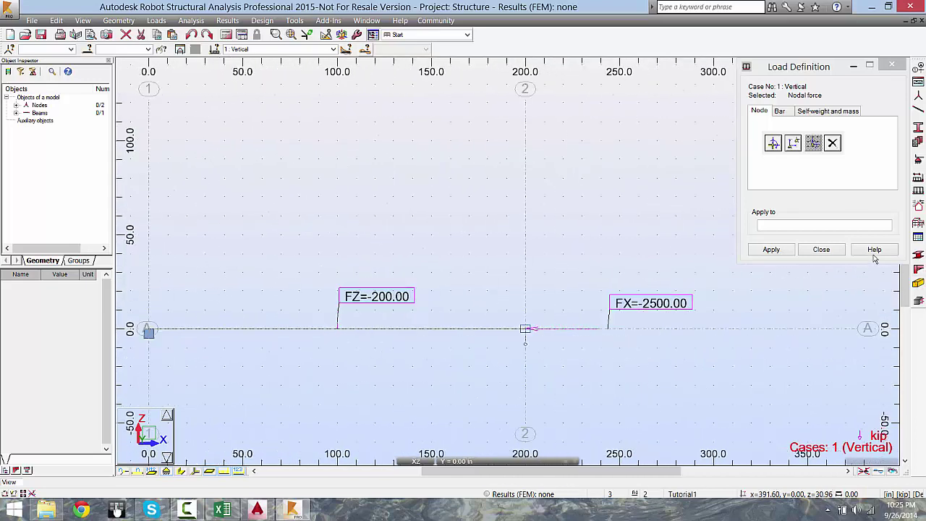
pyautogui.click(821, 250)
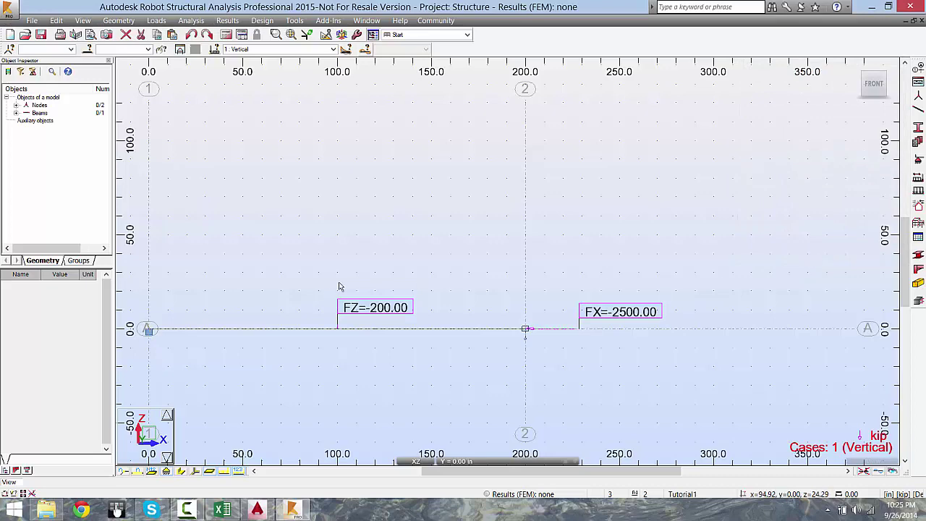
# Select the beam, check its loads and supports against the reference sketch in AutoCAD, and return to Robot.
pyautogui.moveTo(383, 229)
pyautogui.mouseDown(button='middle')
pyautogui.moveTo(457, 195)
pyautogui.moveTo(464, 177)
pyautogui.mouseUp(button='middle')
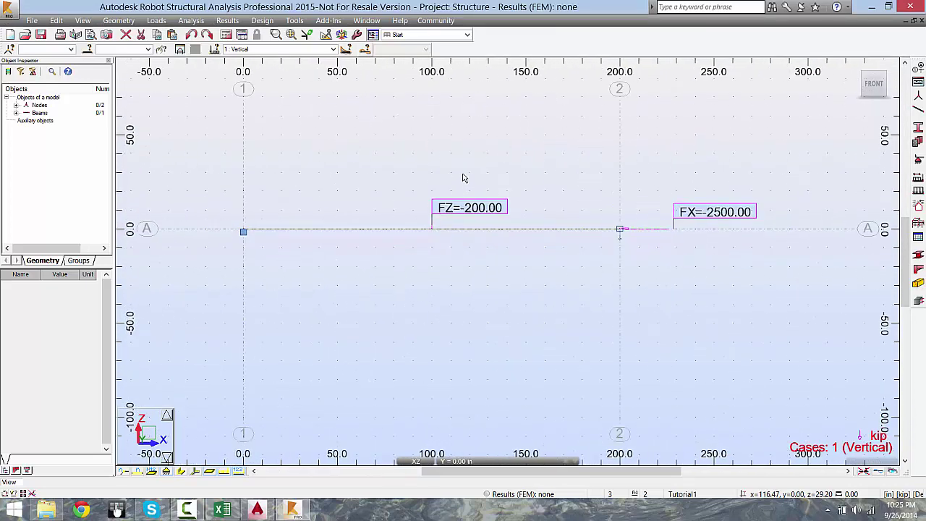
pyautogui.click(479, 231)
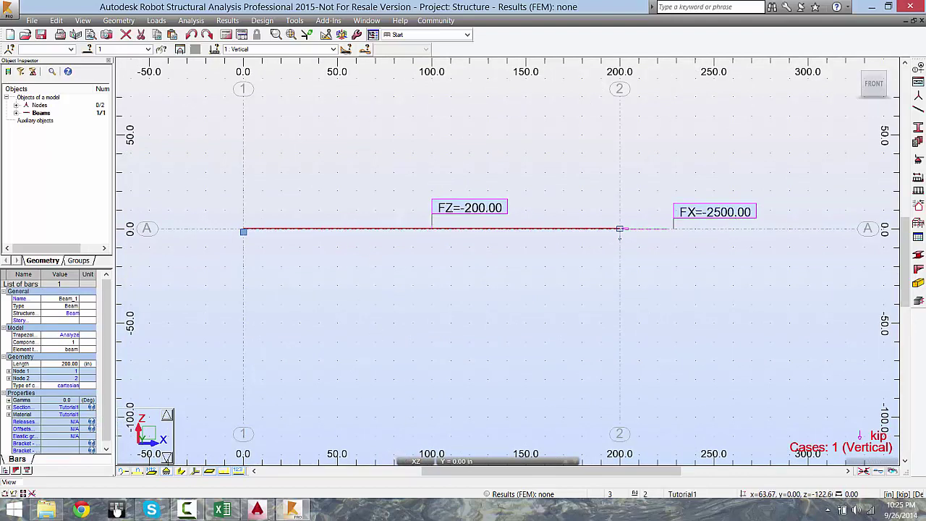
pyautogui.click(257, 510)
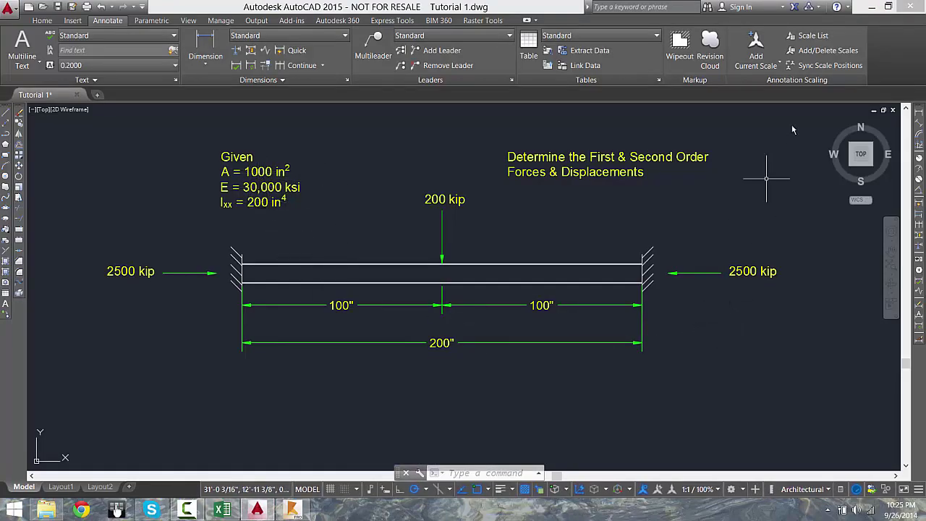
pyautogui.click(869, 7)
# Run the calculations and display the My moment diagram on the beam for the Vertical case.
pyautogui.moveTo(519, 181); pyautogui.dragTo(529, 220, button='middle')
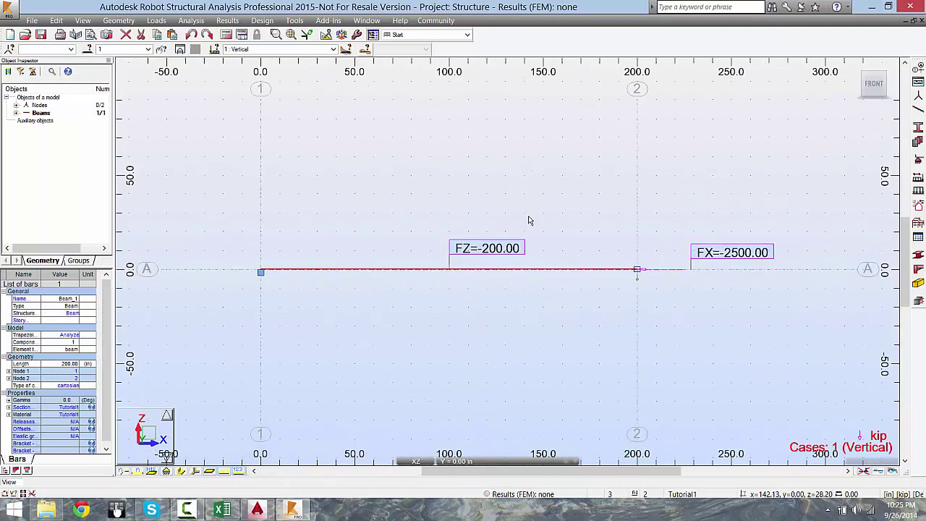
pyautogui.click(227, 37)
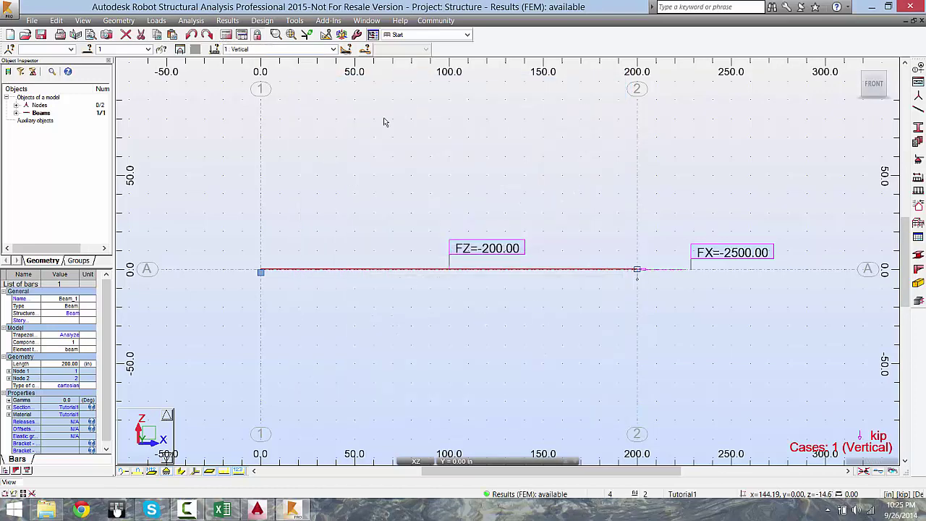
pyautogui.click(227, 20)
pyautogui.click(243, 65)
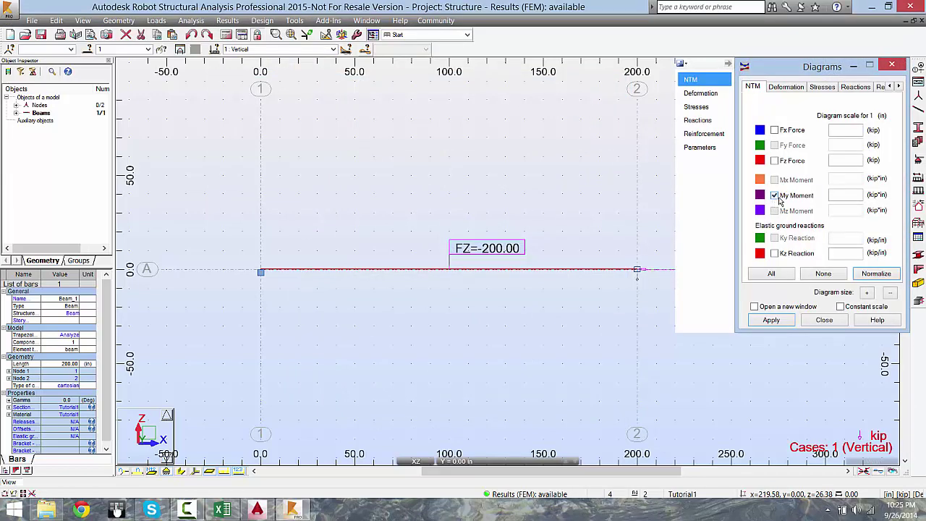
pyautogui.click(781, 319)
pyautogui.moveTo(492, 210)
pyautogui.mouseDown(button='middle')
pyautogui.moveTo(424, 189)
pyautogui.moveTo(426, 243)
pyautogui.mouseUp(button='middle')
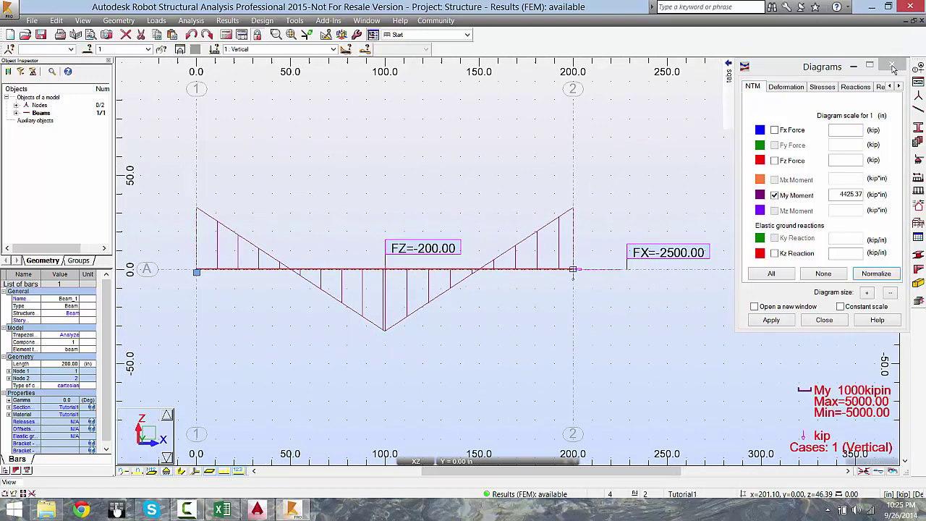
pyautogui.click(825, 320)
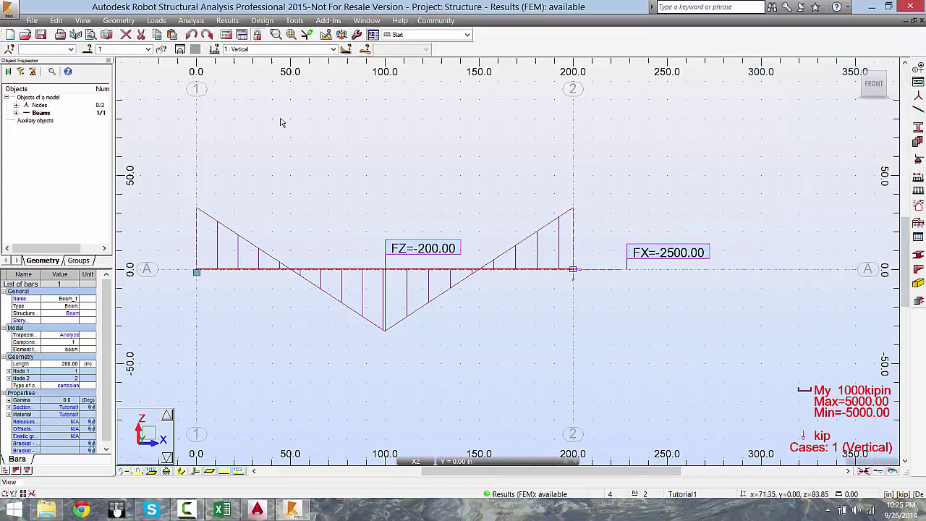
# Switch the displayed results to the Linear combination.
pyautogui.moveTo(356, 125); pyautogui.dragTo(363, 105, button='middle')
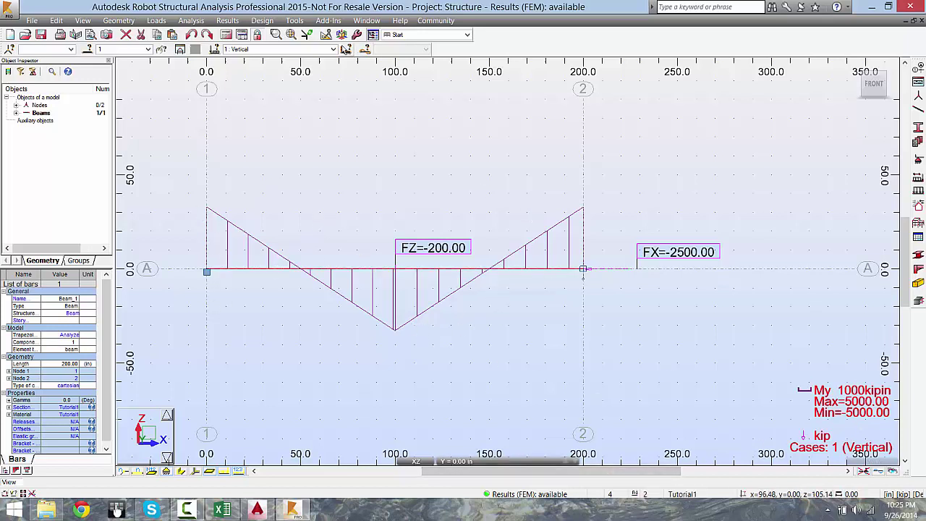
pyautogui.click(333, 48)
pyautogui.click(287, 73)
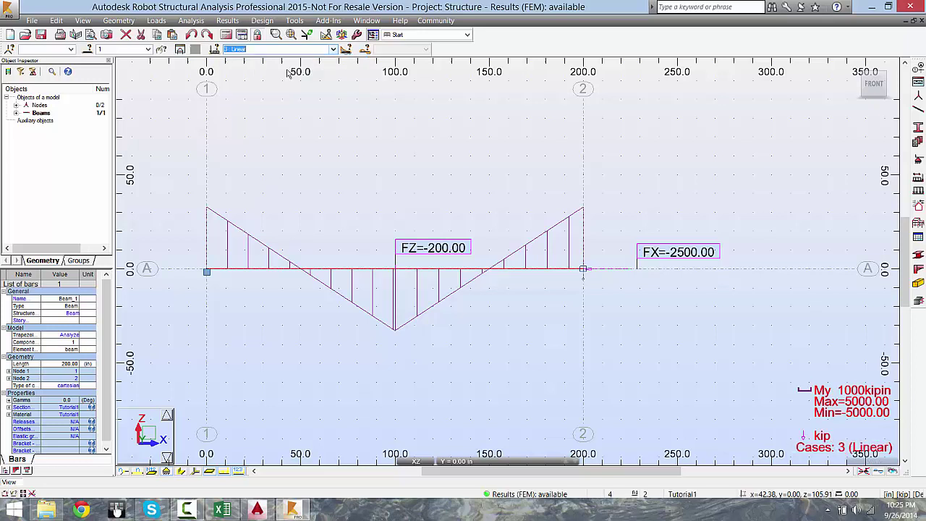
# Display the moment diagram for the Non-Linear combination, check the 1st Order moment at x = 0 in Excel, and return to Robot.
pyautogui.click(332, 49)
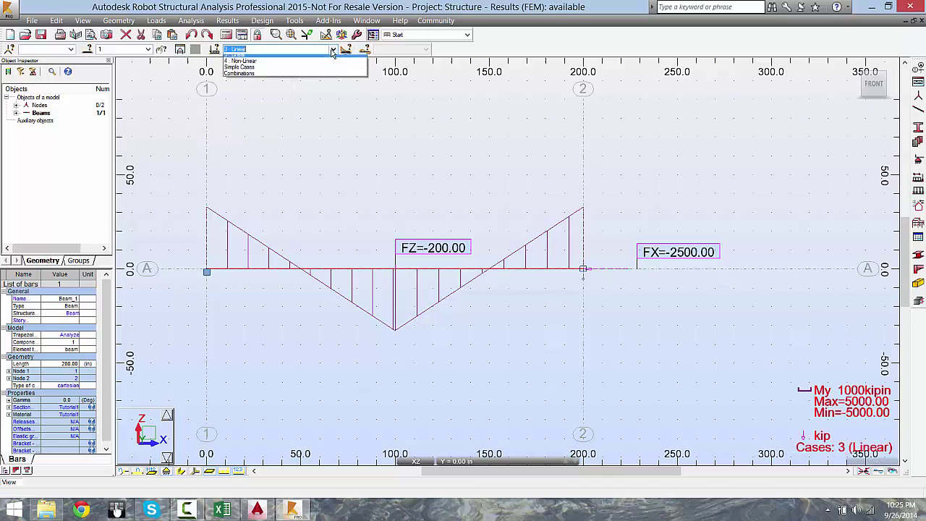
pyautogui.click(255, 81)
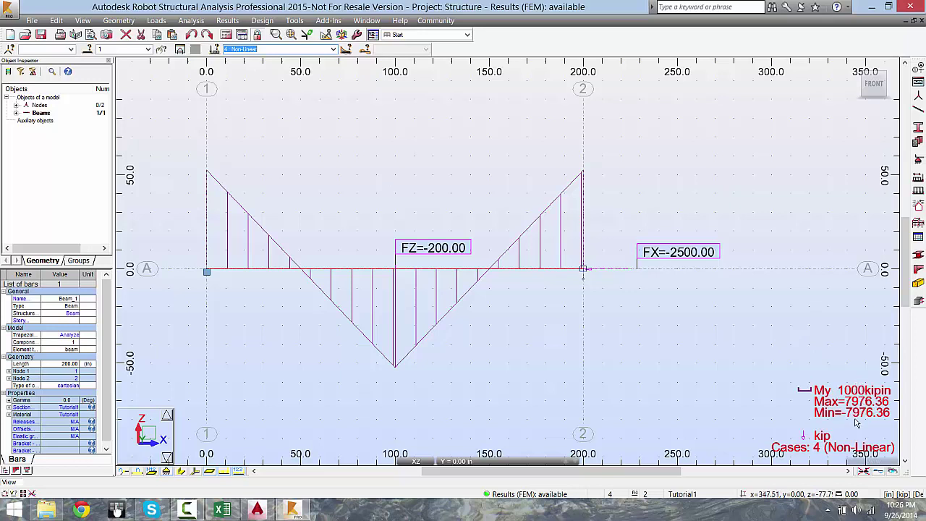
pyautogui.click(222, 509)
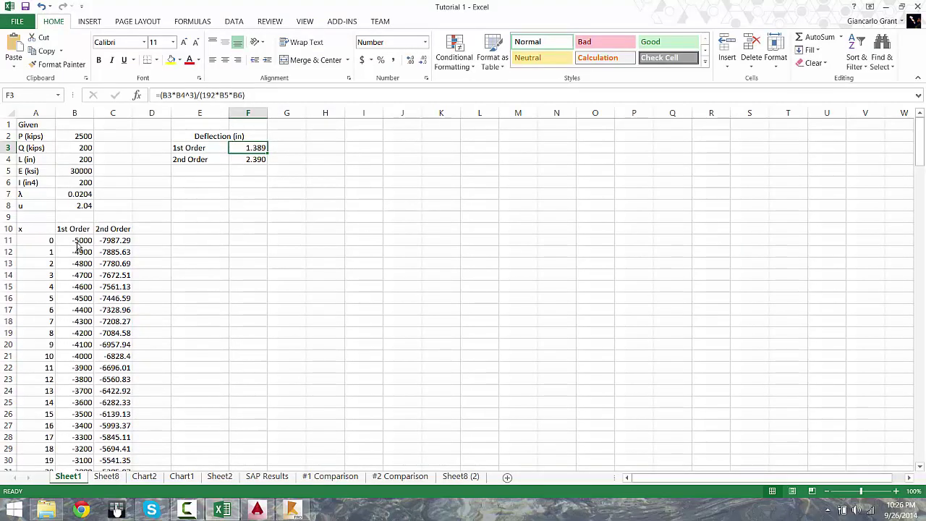
pyautogui.click(78, 243)
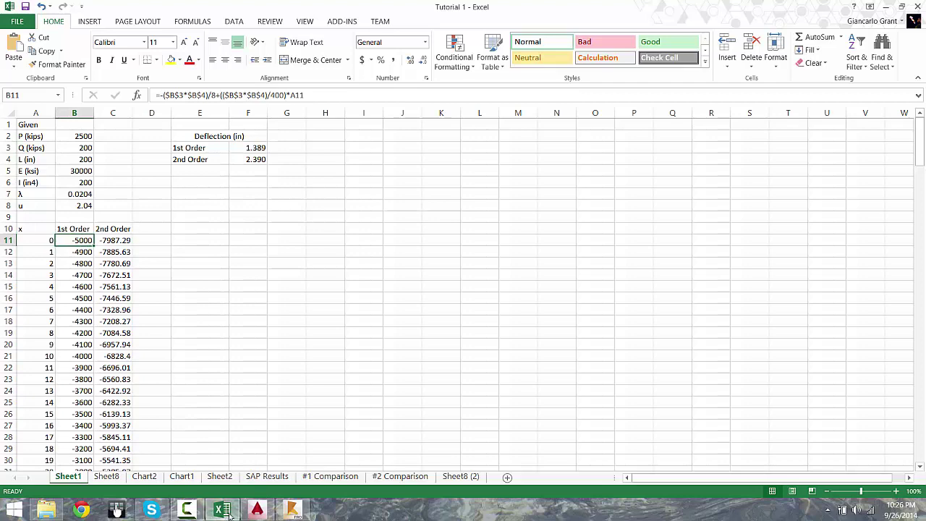
pyautogui.click(291, 510)
# Display the Linear combination and compare its moments with the 1st Order values at x = 0 and x = 100 in Excel.
pyautogui.click(334, 50)
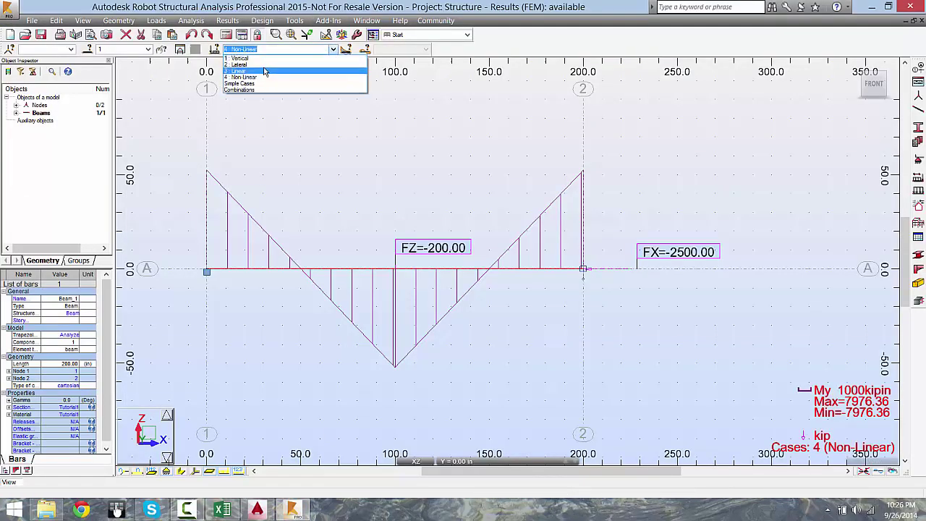
pyautogui.click(266, 72)
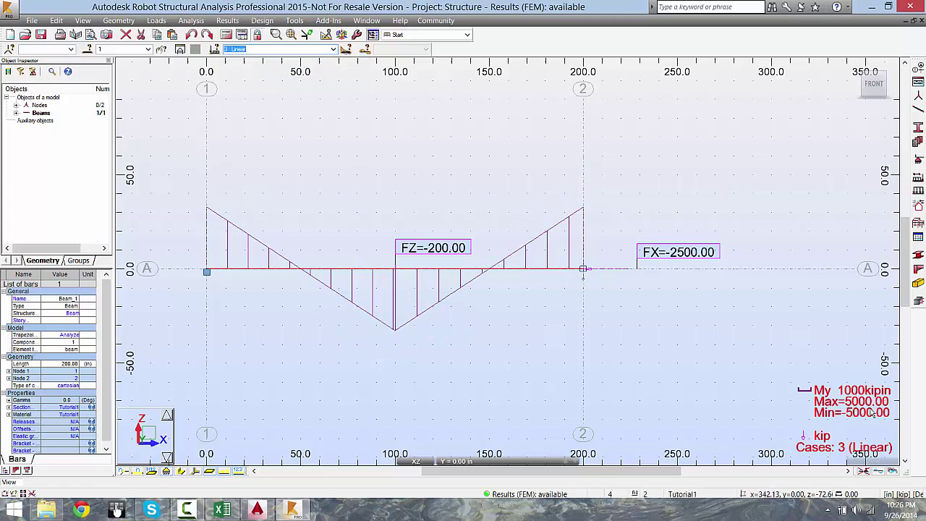
pyautogui.click(222, 509)
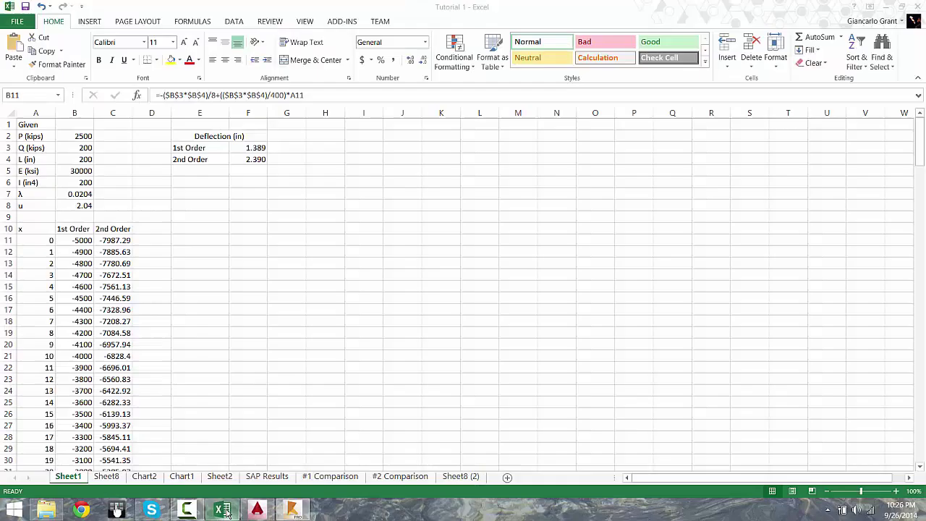
pyautogui.click(49, 243)
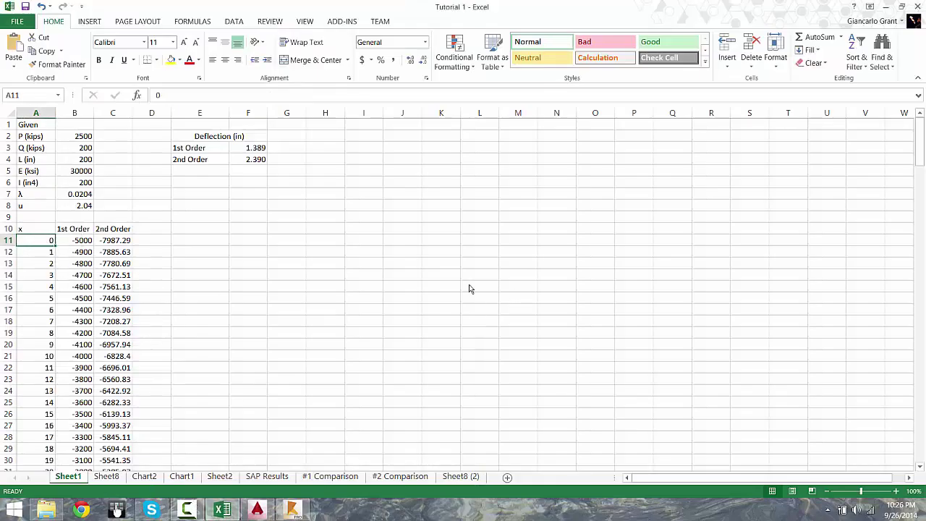
pyautogui.moveTo(922, 146); pyautogui.dragTo(920, 295)
pyautogui.click(78, 334)
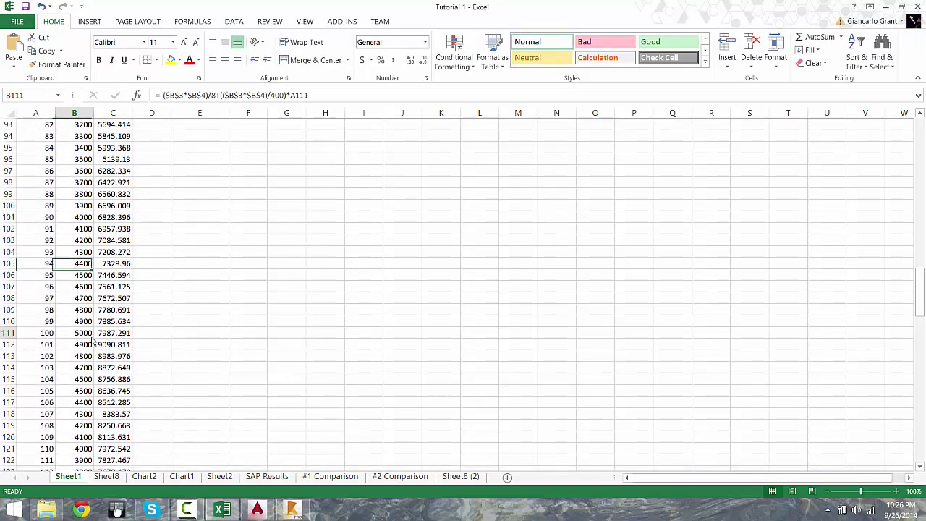
pyautogui.moveTo(922, 304); pyautogui.dragTo(920, 151)
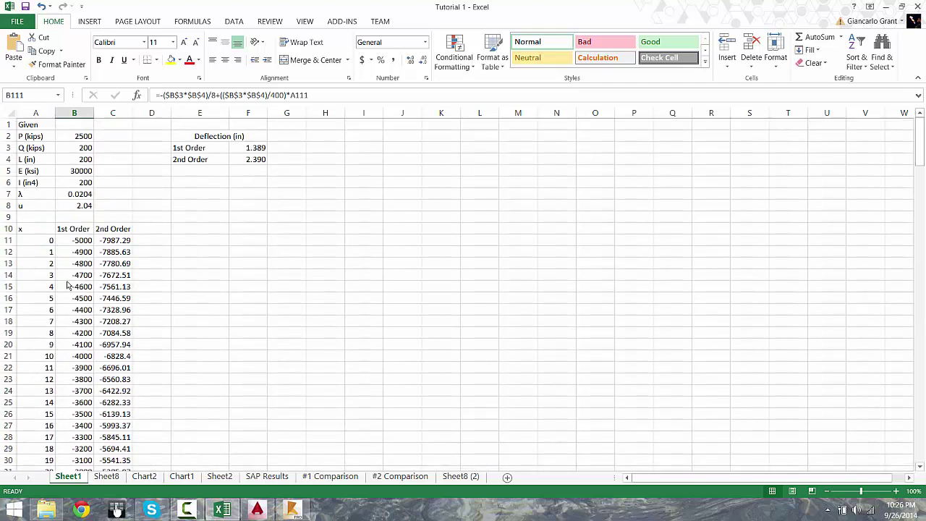
# Check the 2nd Order moment at x = 0 in Excel and the AutoCAD sketch, and display the Non-Linear combination in Robot.
pyautogui.click(117, 242)
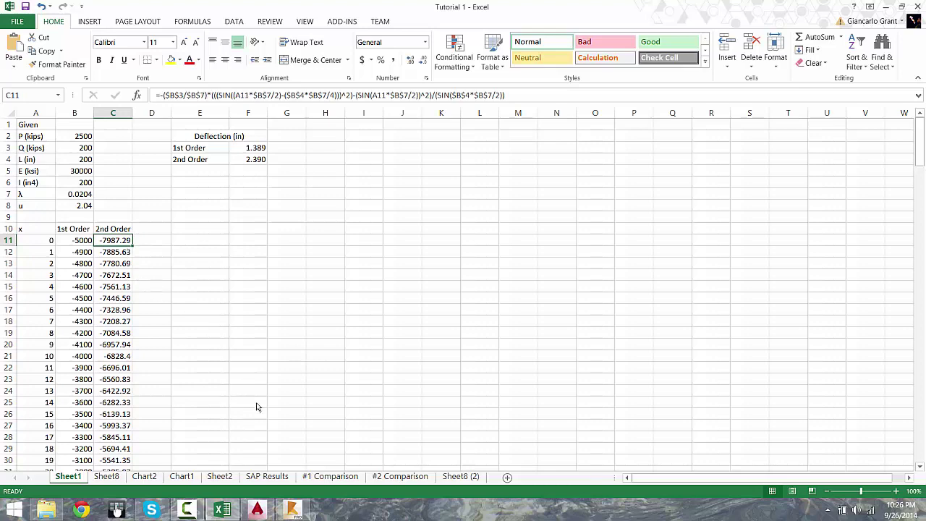
pyautogui.click(257, 516)
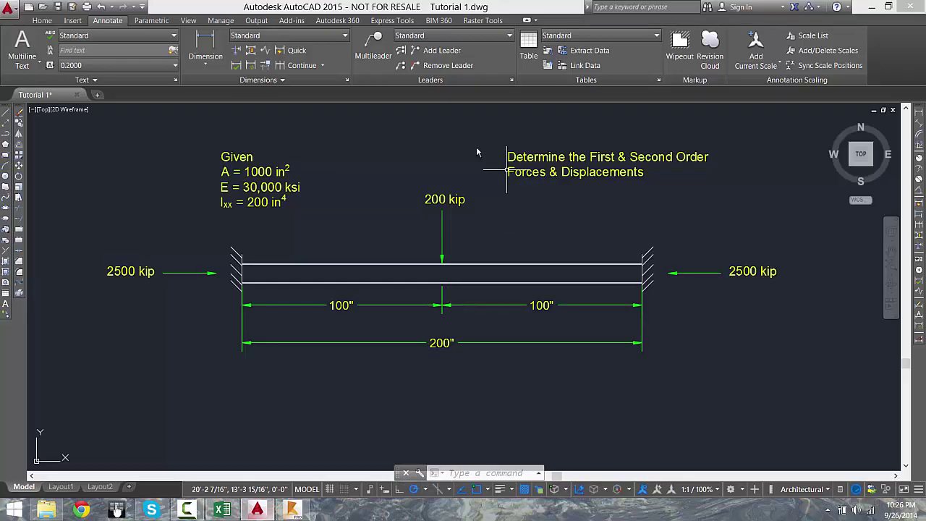
pyautogui.click(286, 515)
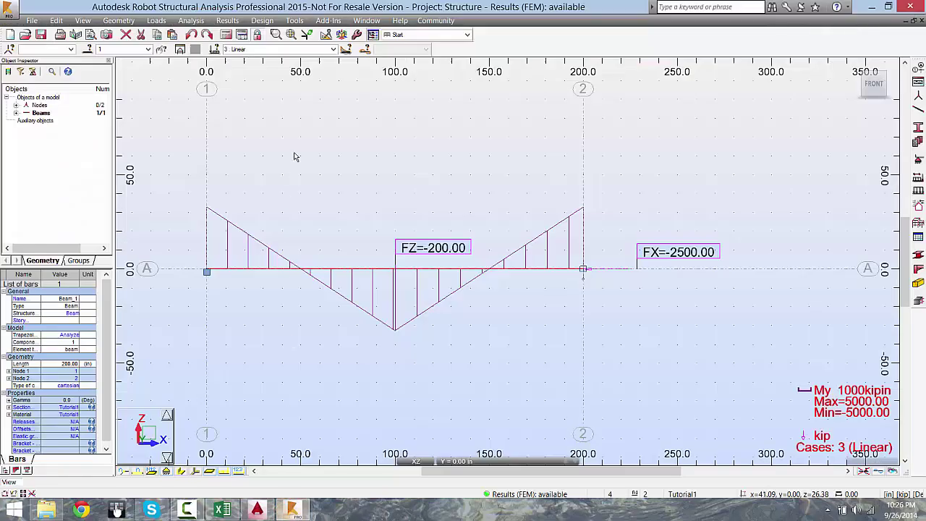
pyautogui.click(333, 49)
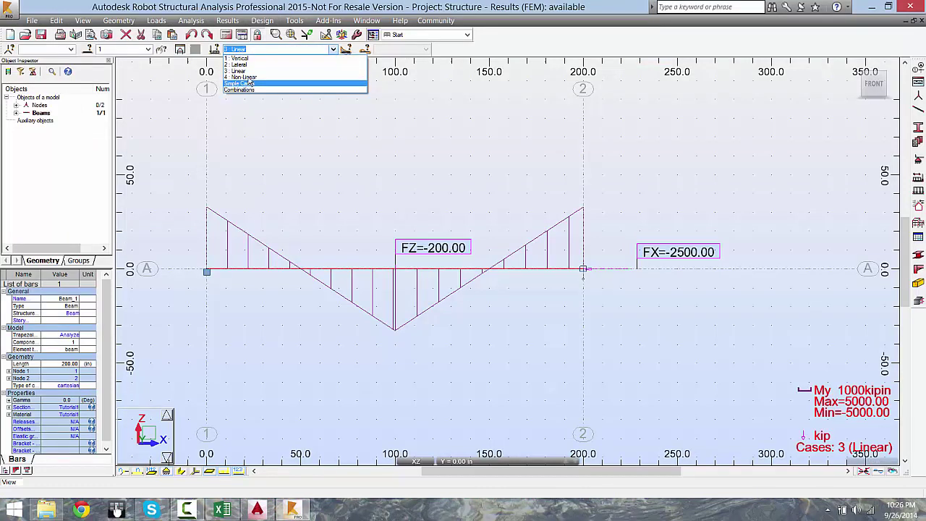
pyautogui.click(249, 76)
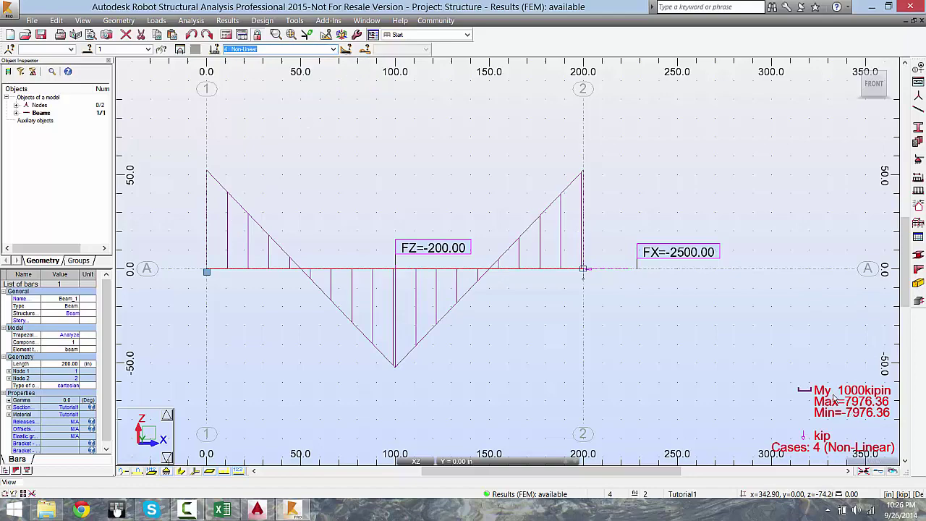
pyautogui.moveTo(747, 334); pyautogui.dragTo(772, 355, button='middle')
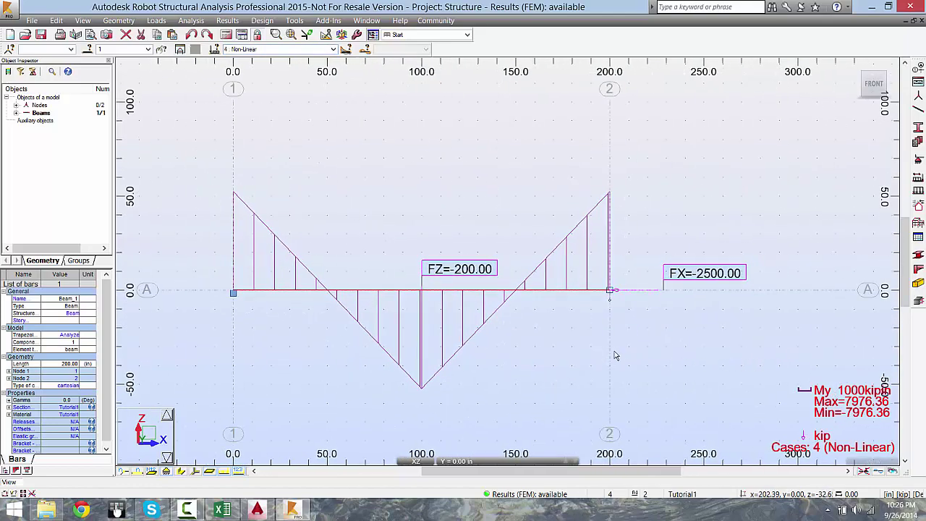
pyautogui.moveTo(614, 355); pyautogui.dragTo(647, 337, button='middle')
pyautogui.scroll(-1, 667, 338)
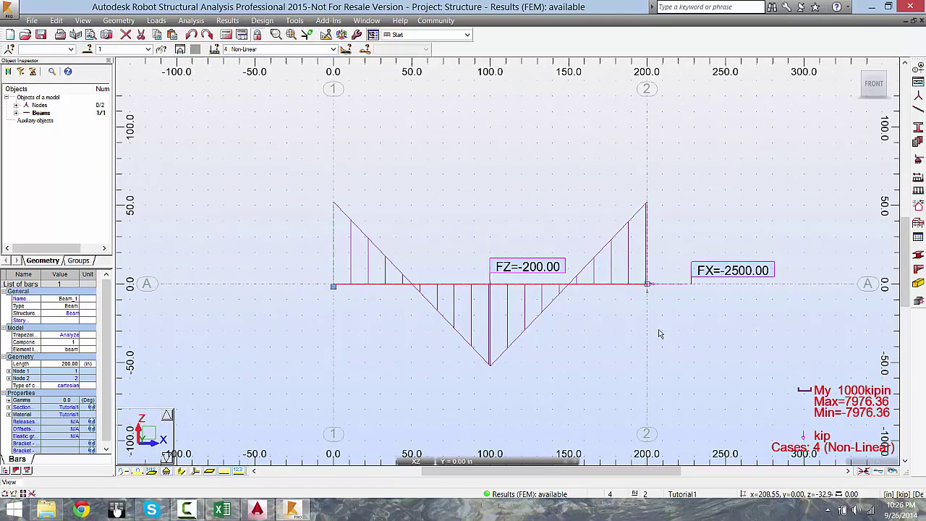
pyautogui.scroll(1, 654, 330)
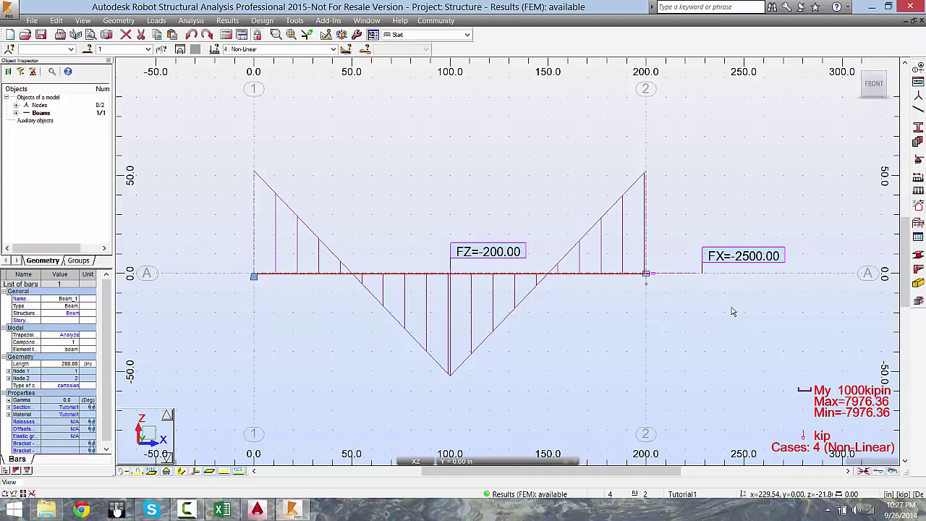
pyautogui.moveTo(552, 316); pyautogui.dragTo(557, 336, button='middle')
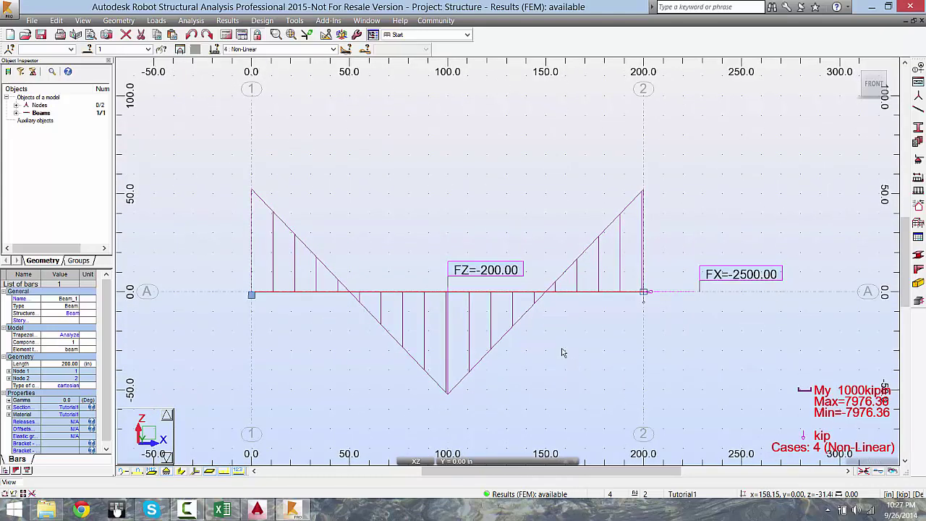
pyautogui.scroll(-1, 565, 354)
pyautogui.scroll(1, 571, 360)
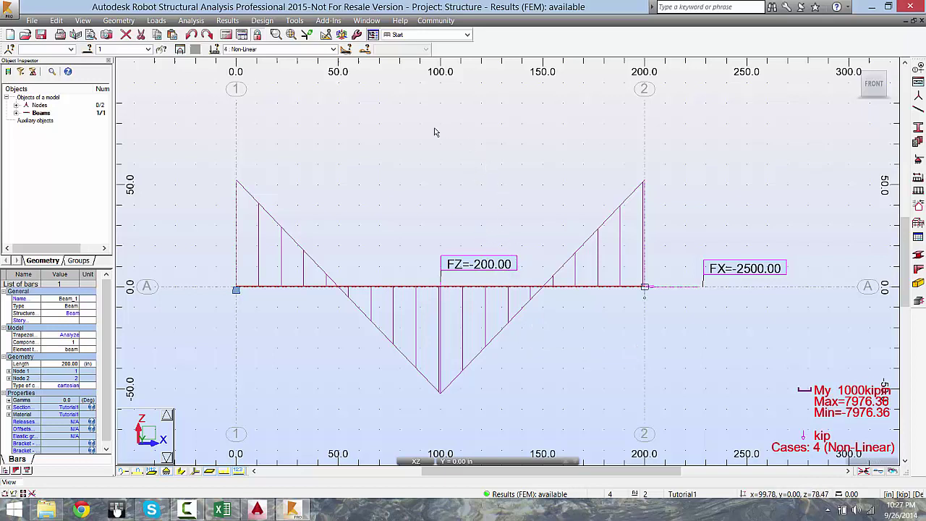
# Turn on the beam's deformation display and compare the Non-Linear deflection with the 2nd Order value in Excel, returning to Robot.
pyautogui.click(879, 474)
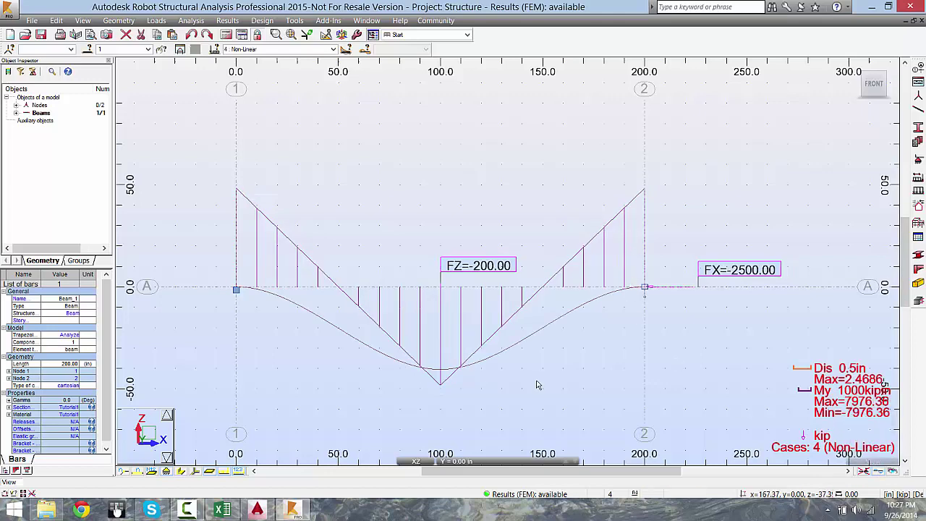
pyautogui.moveTo(682, 345); pyautogui.dragTo(633, 342, button='middle')
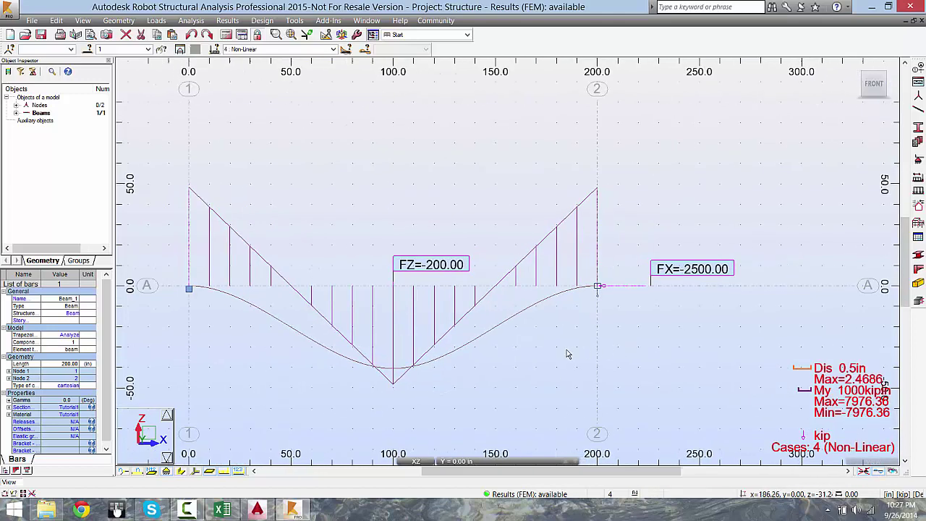
pyautogui.moveTo(566, 350); pyautogui.dragTo(601, 352, button='middle')
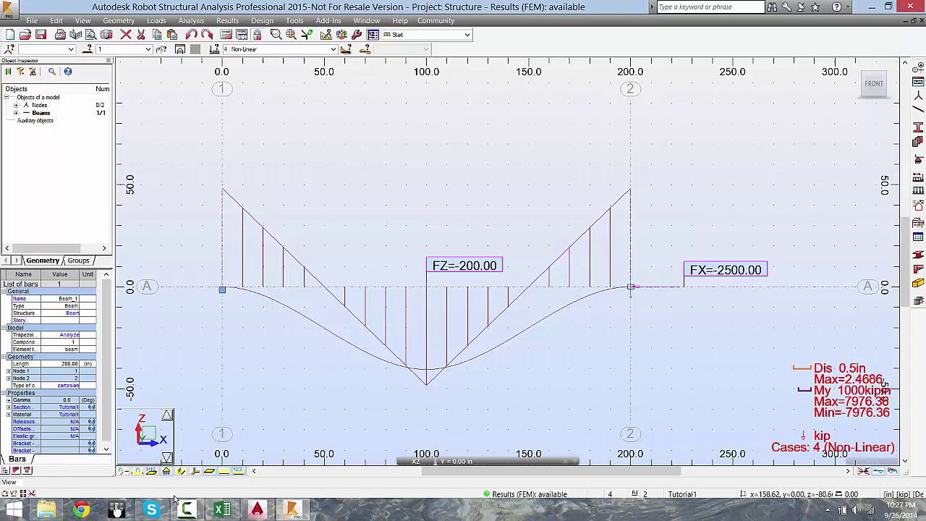
pyautogui.click(224, 510)
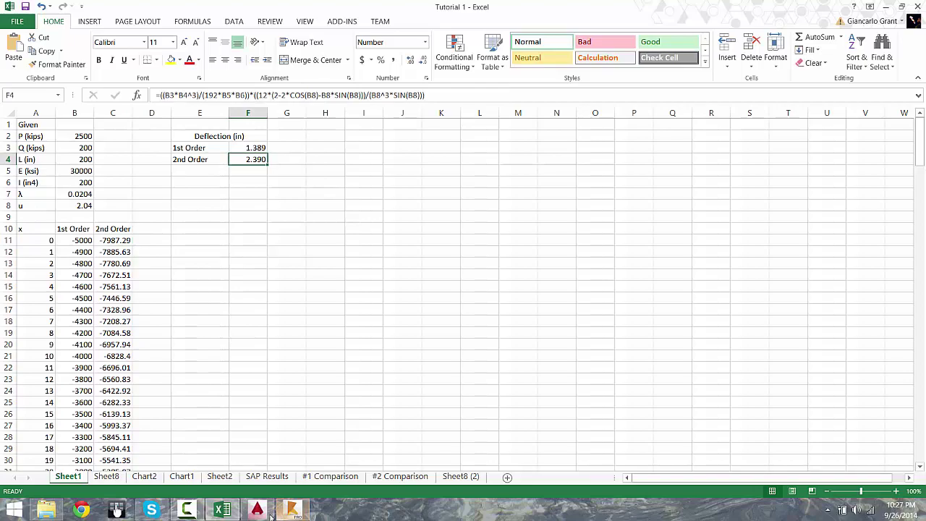
pyautogui.click(292, 510)
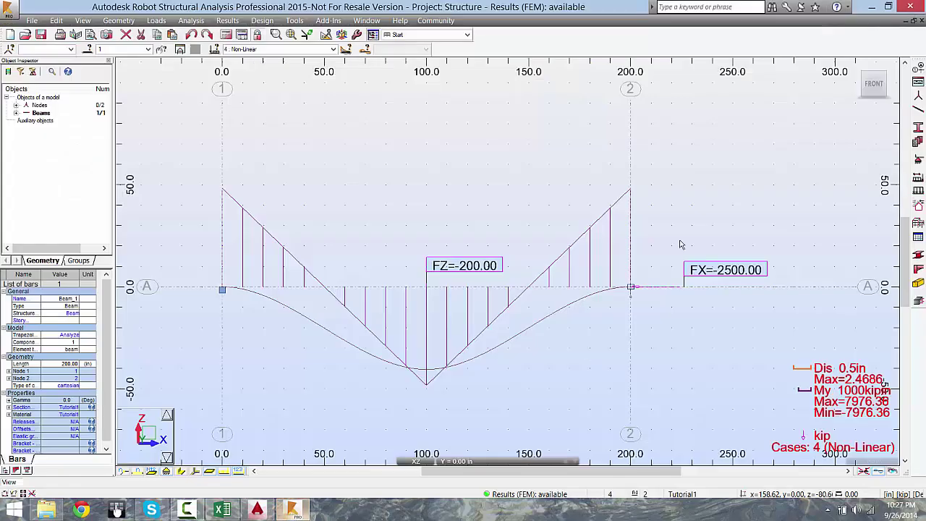
# Display the Linear combination's deflection and check it against the 1st Order deflection cell in Excel.
pyautogui.click(332, 49)
pyautogui.click(266, 71)
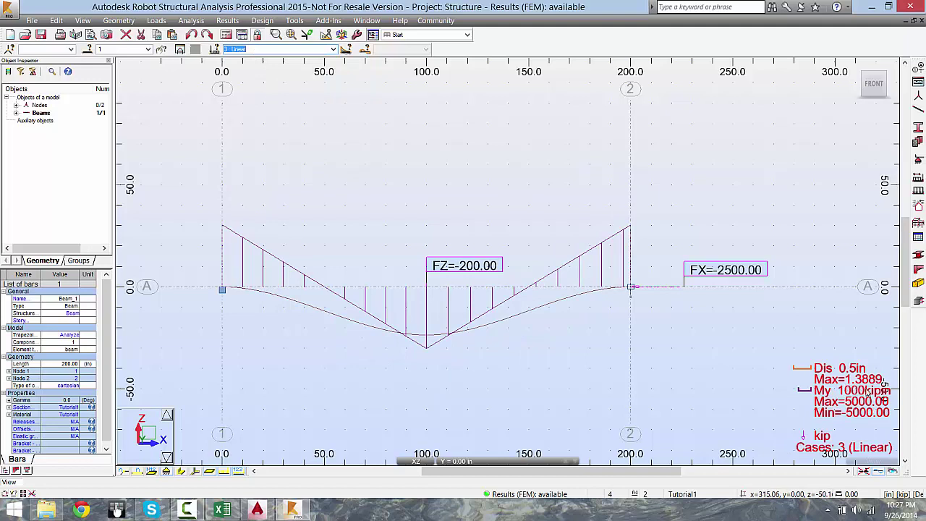
pyautogui.click(222, 510)
pyautogui.click(255, 148)
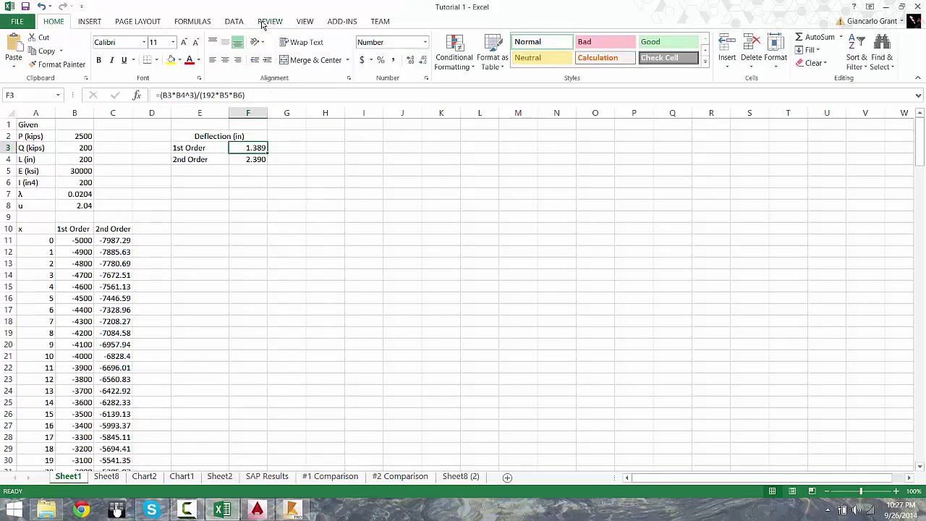
# Format the 1st Order deflection in cell F3 to four decimal places and return to Robot.
pyautogui.click(425, 61)
pyautogui.click(411, 60)
pyautogui.click(411, 61)
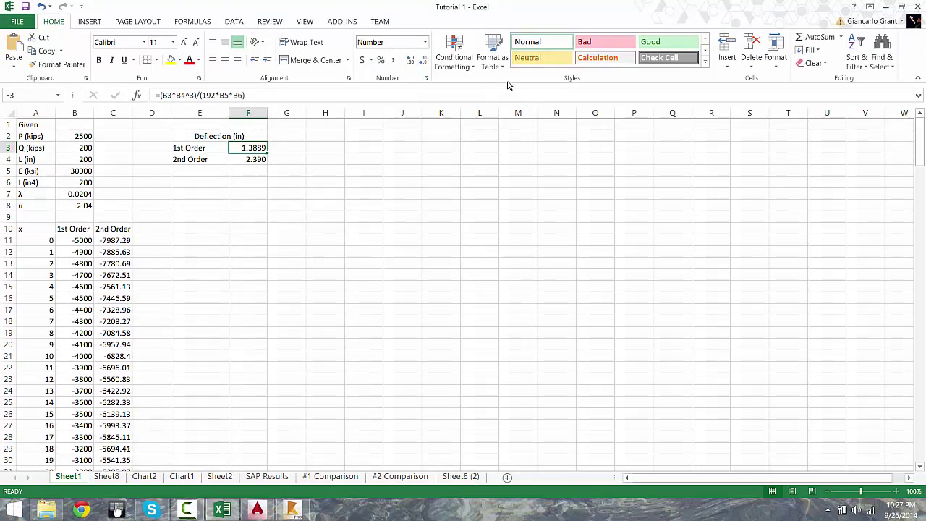
pyautogui.click(885, 7)
# Open the Forces results table, review the beam end forces and moments for all cases, and close it.
pyautogui.moveTo(464, 210)
pyautogui.mouseDown(button='middle')
pyautogui.moveTo(464, 220)
pyautogui.moveTo(460, 195)
pyautogui.mouseUp(button='middle')
pyautogui.scroll(-1, 425, 250)
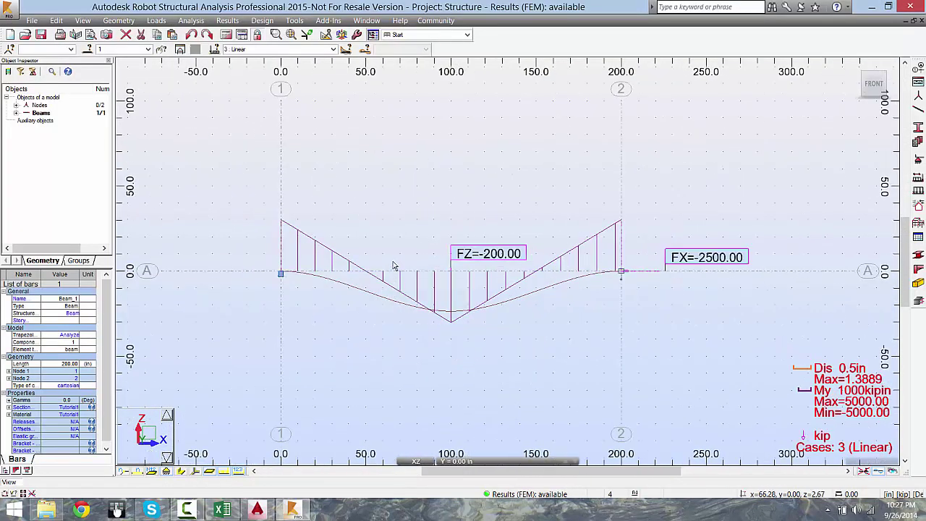
pyautogui.click(233, 21)
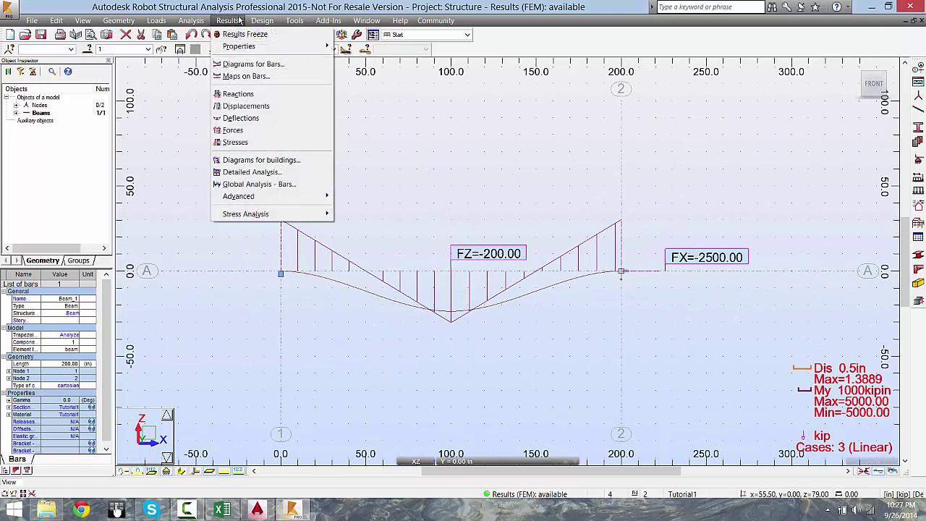
pyautogui.click(233, 131)
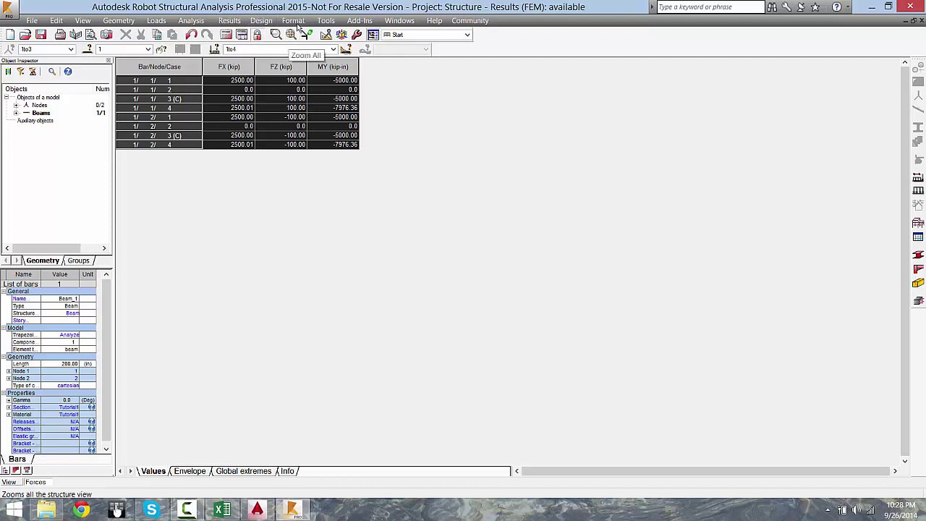
pyautogui.click(920, 22)
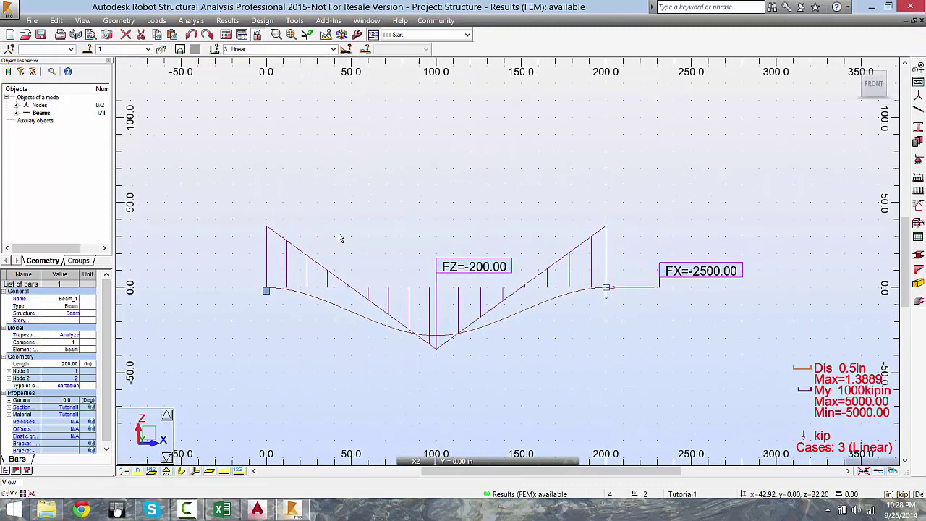
pyautogui.scroll(2, 264, 258)
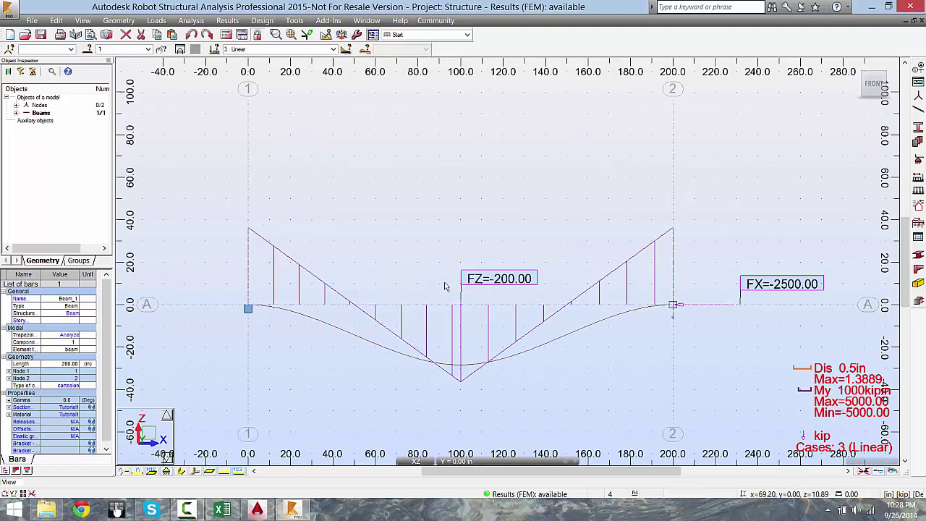
pyautogui.click(262, 20)
pyautogui.moveTo(223, 22)
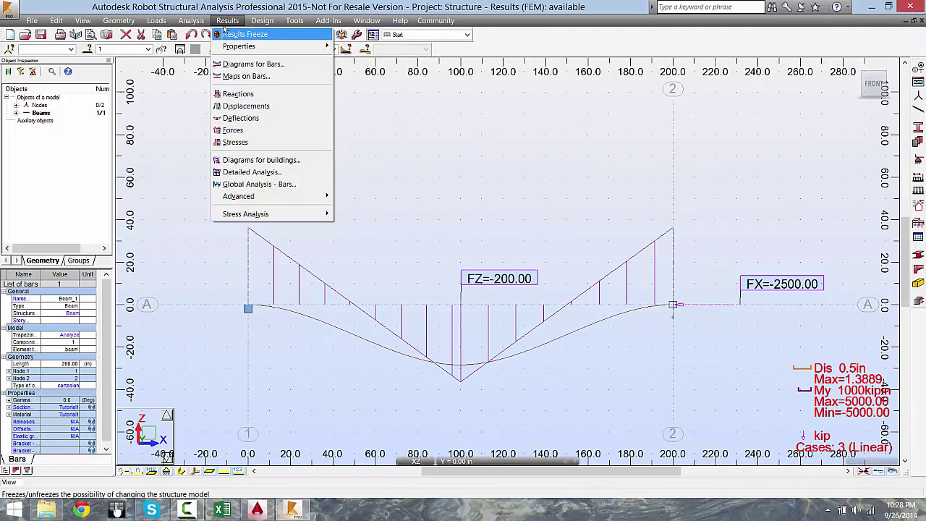
pyautogui.moveTo(196, 21)
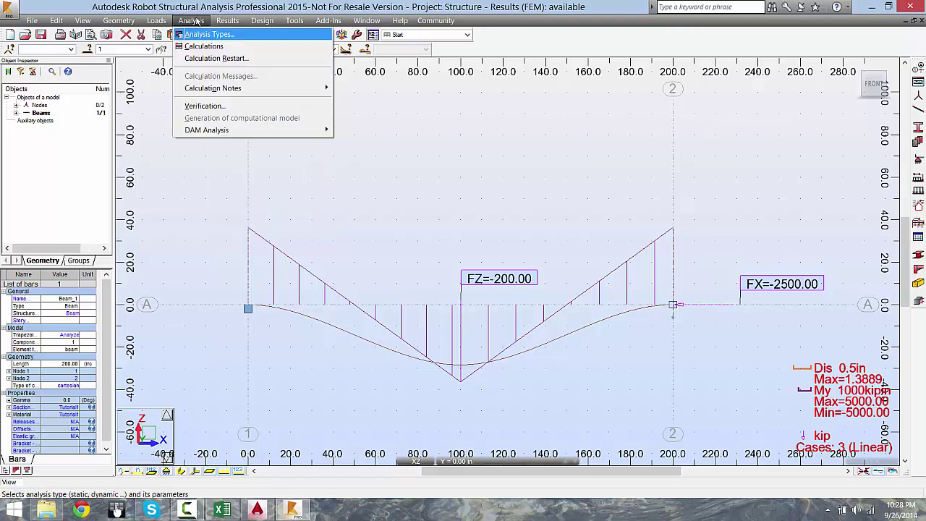
pyautogui.click(420, 149)
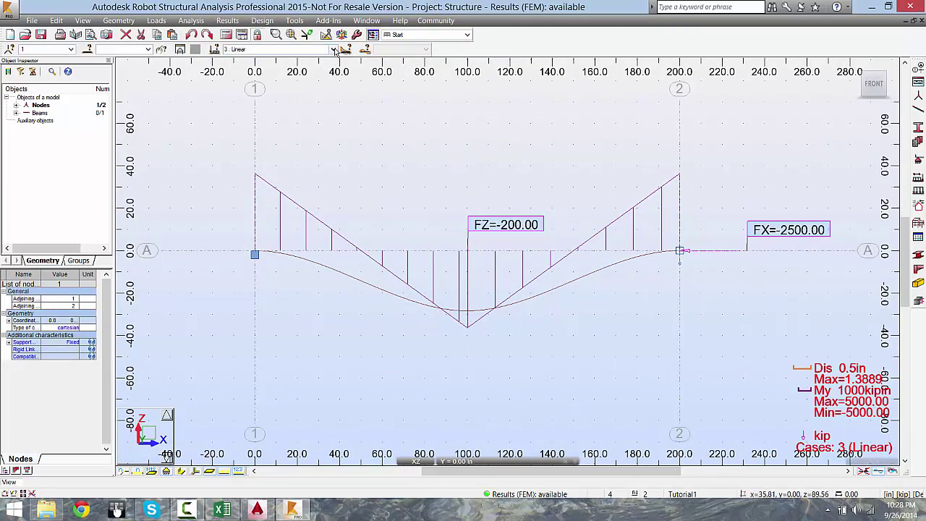
# Switch the displayed results to the Non-Linear combination and examine its moment diagram and deformed shape.
pyautogui.click(333, 49)
pyautogui.click(277, 77)
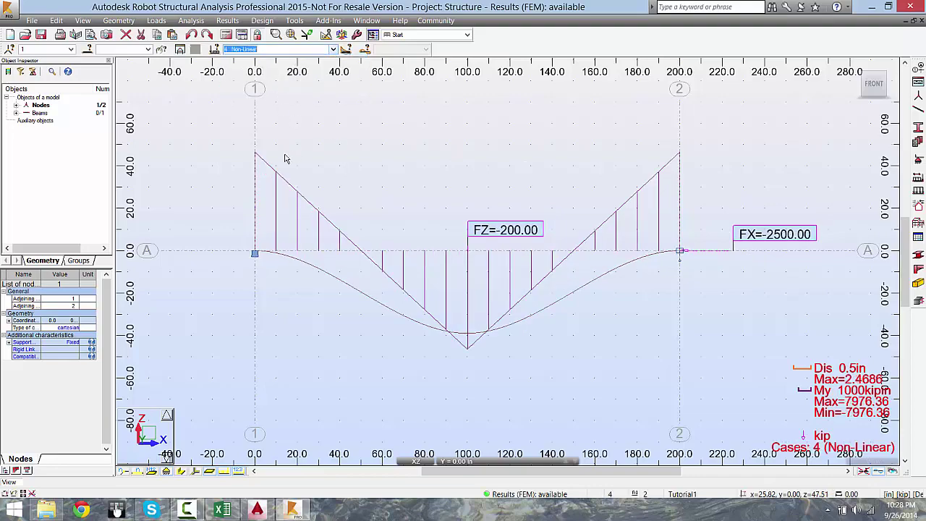
pyautogui.moveTo(357, 110)
pyautogui.mouseDown(button='middle')
pyautogui.moveTo(367, 132)
pyautogui.moveTo(335, 154)
pyautogui.moveTo(281, 169)
pyautogui.moveTo(279, 132)
pyautogui.moveTo(352, 94)
pyautogui.moveTo(369, 99)
pyautogui.mouseUp(button='middle')
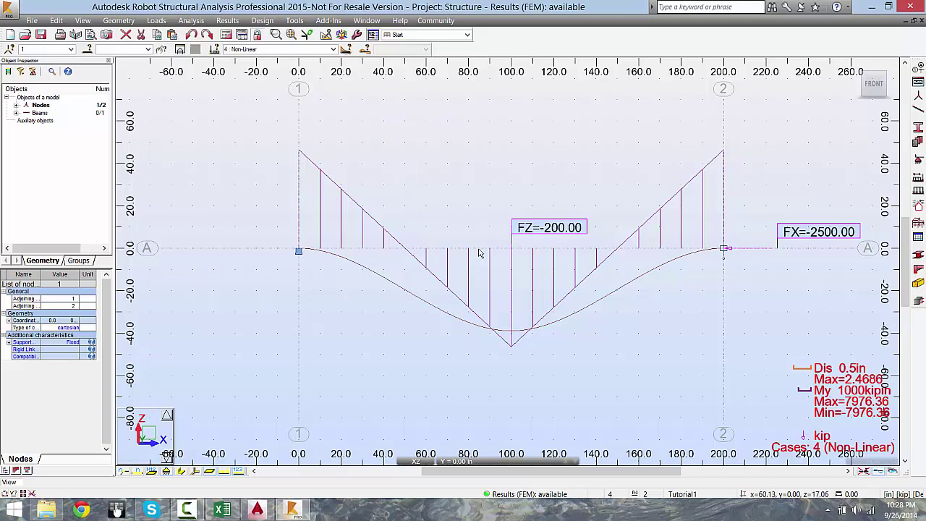
pyautogui.moveTo(405, 182); pyautogui.dragTo(353, 244, button='middle')
pyautogui.moveTo(344, 213); pyautogui.dragTo(346, 189, button='middle')
pyautogui.scroll(-1, 354, 195)
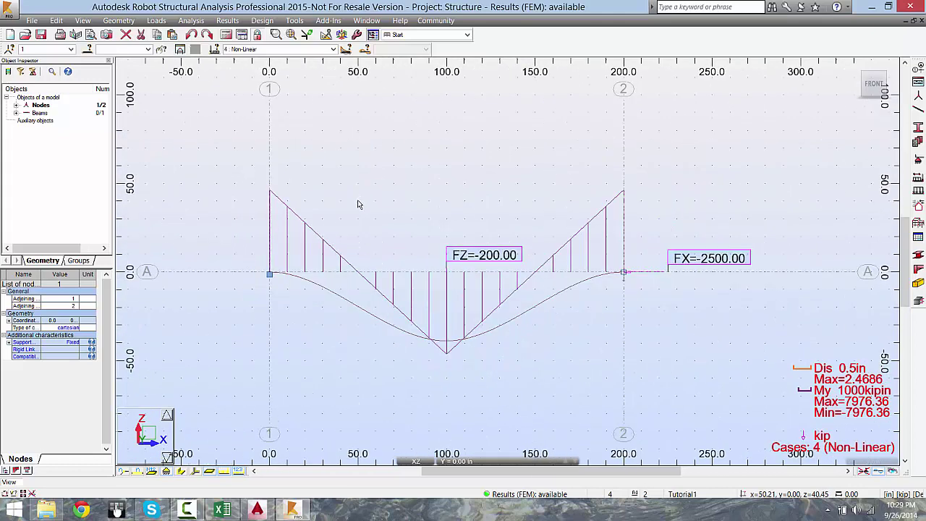
pyautogui.scroll(1, 388, 197)
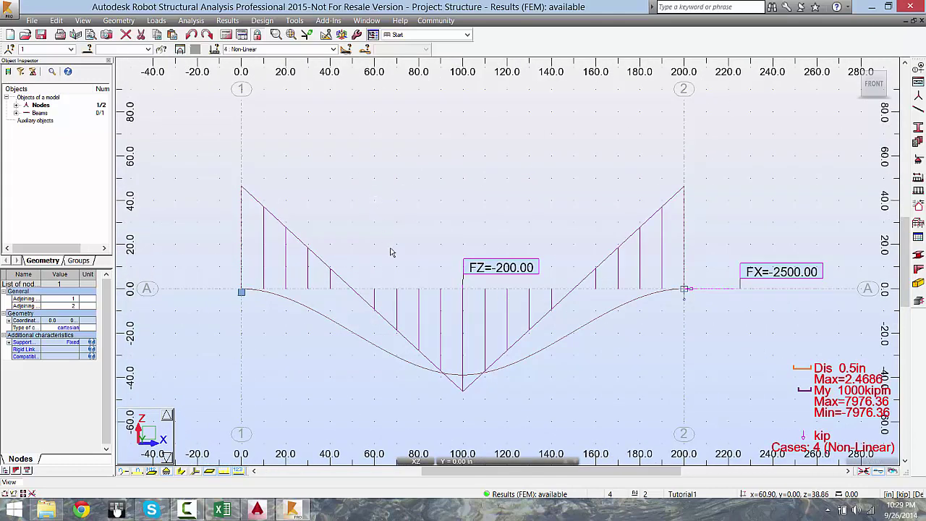